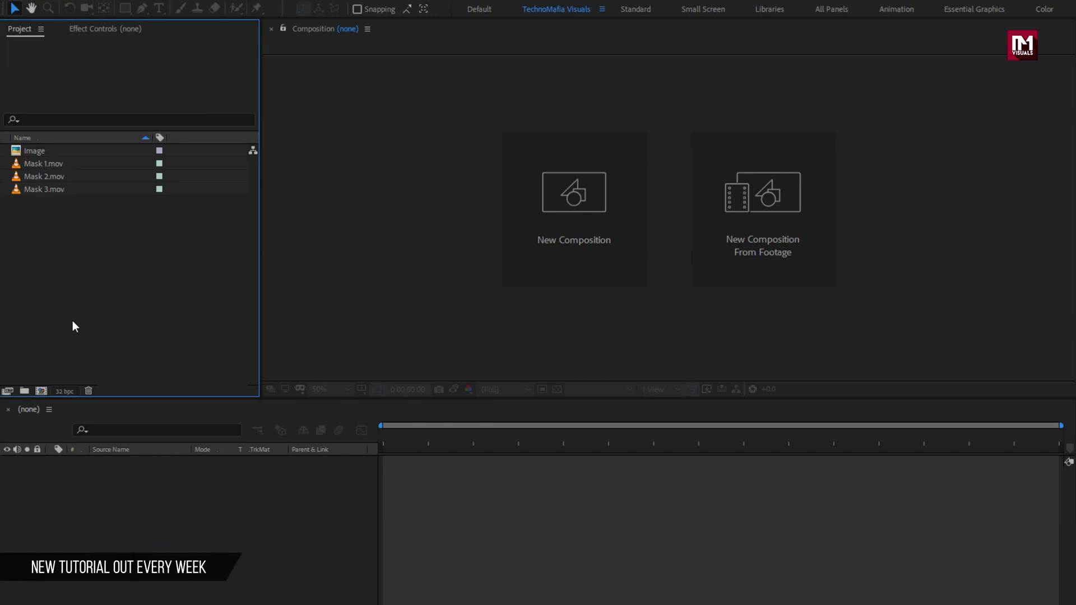
# Inspect the Image photo and the Mask 1, Mask 2 and Mask 3.mov clips in the project
pyautogui.click(34, 154)
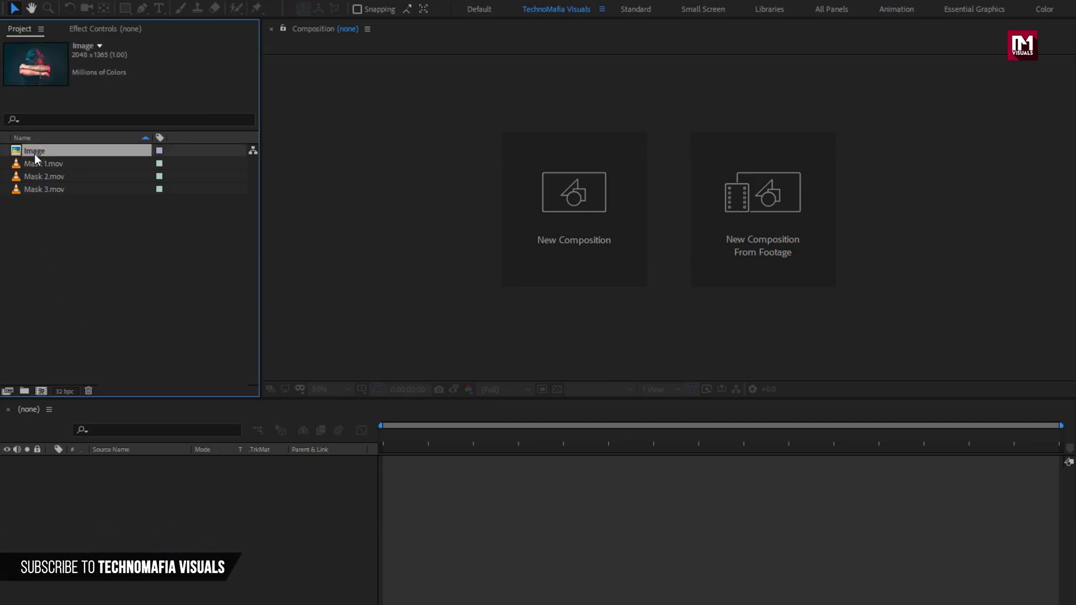
pyautogui.click(52, 163)
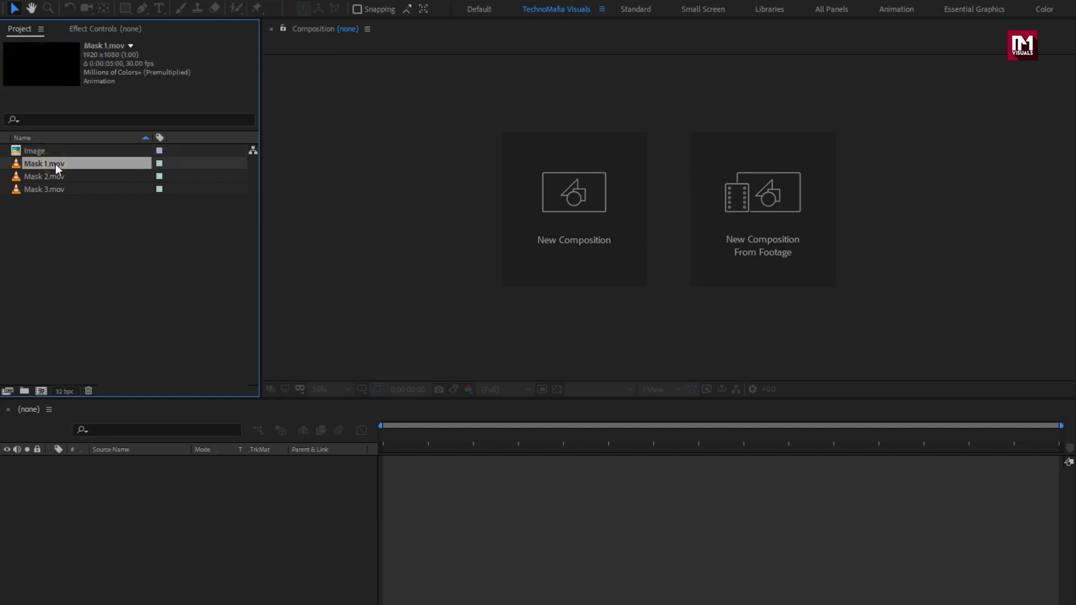
pyautogui.click(55, 176)
pyautogui.click(56, 189)
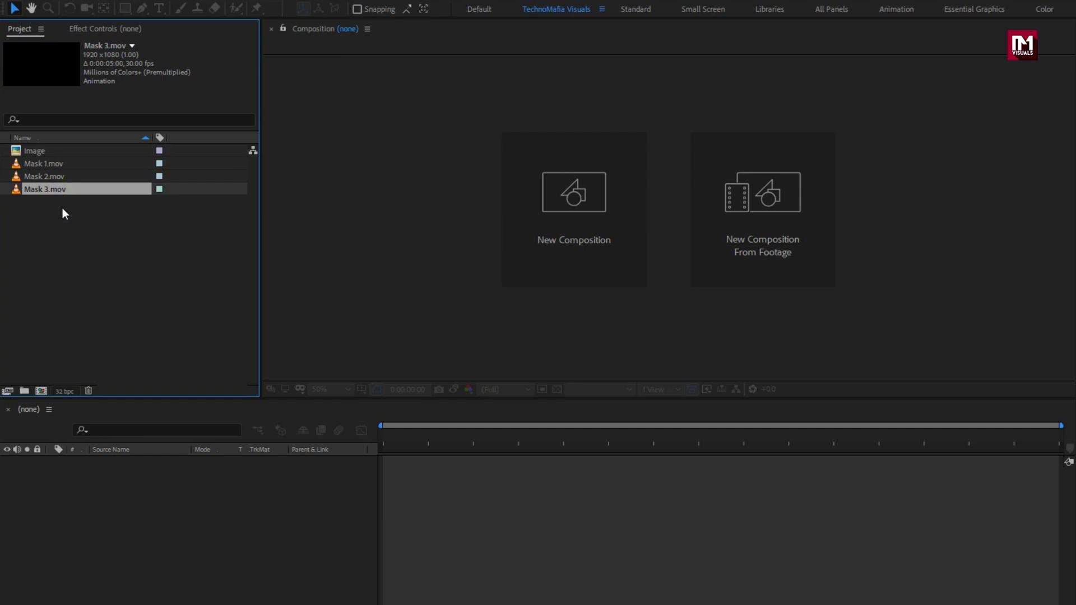
# Create a 1920×1080, 30 fps, 0:00:05:00 composition named 'Slide' from the 1080p preset
pyautogui.click(535, 209)
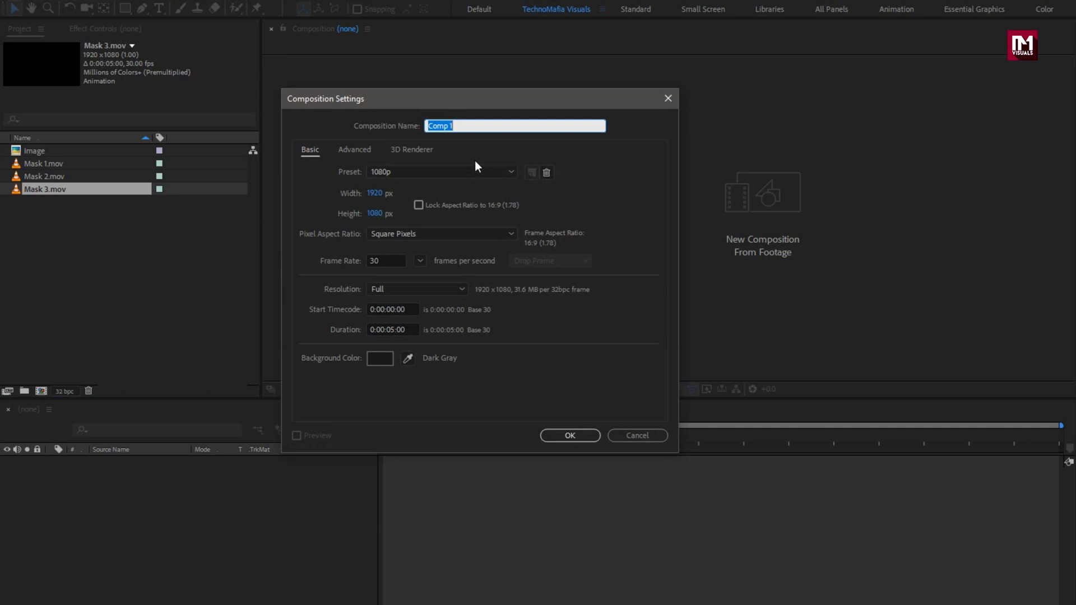
pyautogui.write('Slide')
pyautogui.click(570, 436)
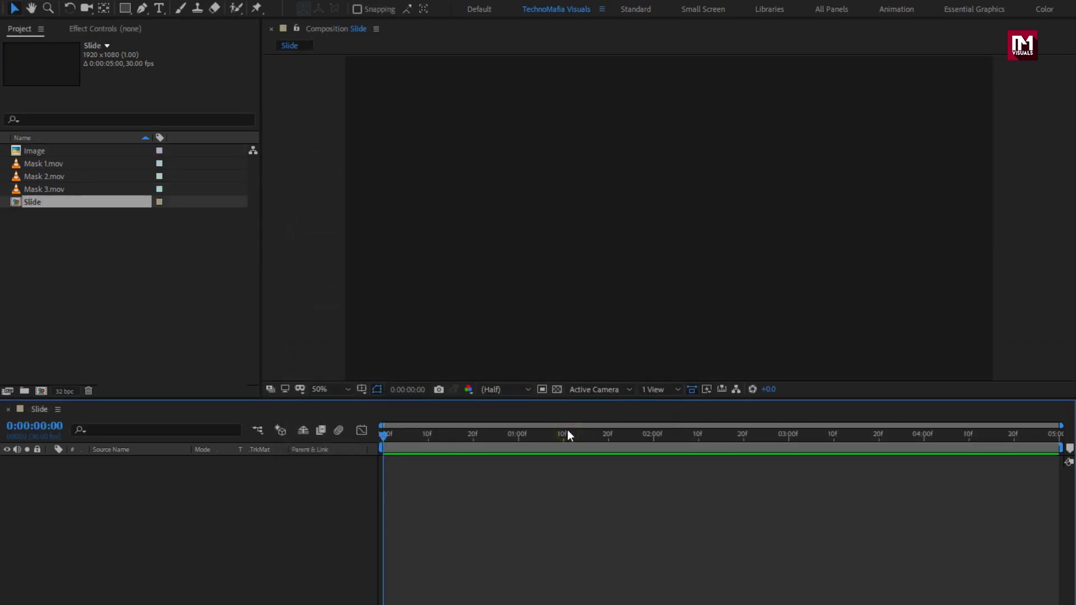
# Add a new solid layer named 'BG' to the Slide composition
pyautogui.rightClick(190, 524)
pyautogui.moveTo(305, 377)
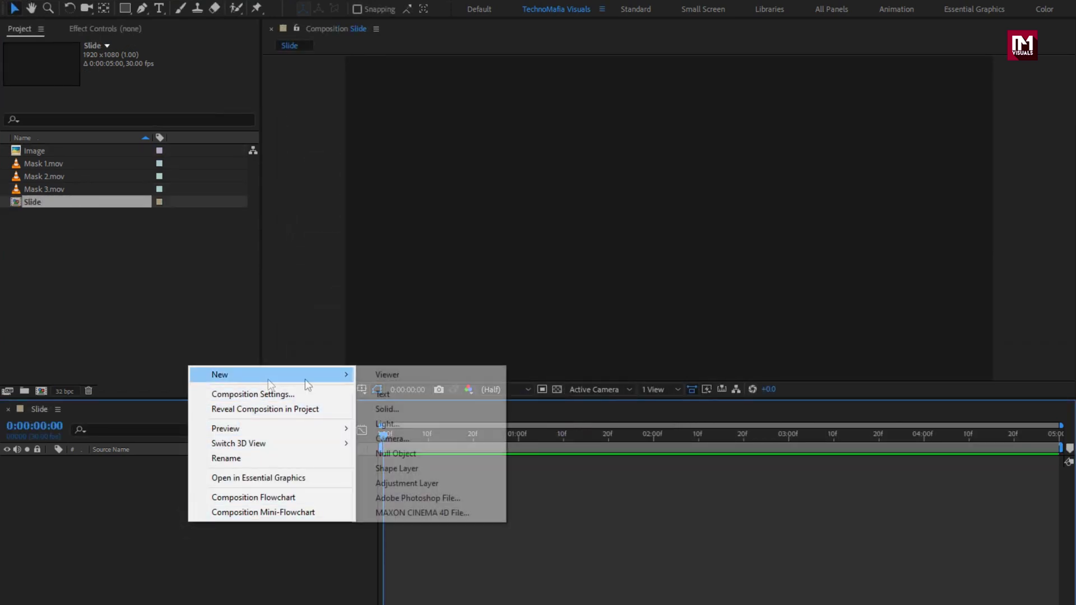
pyautogui.click(418, 409)
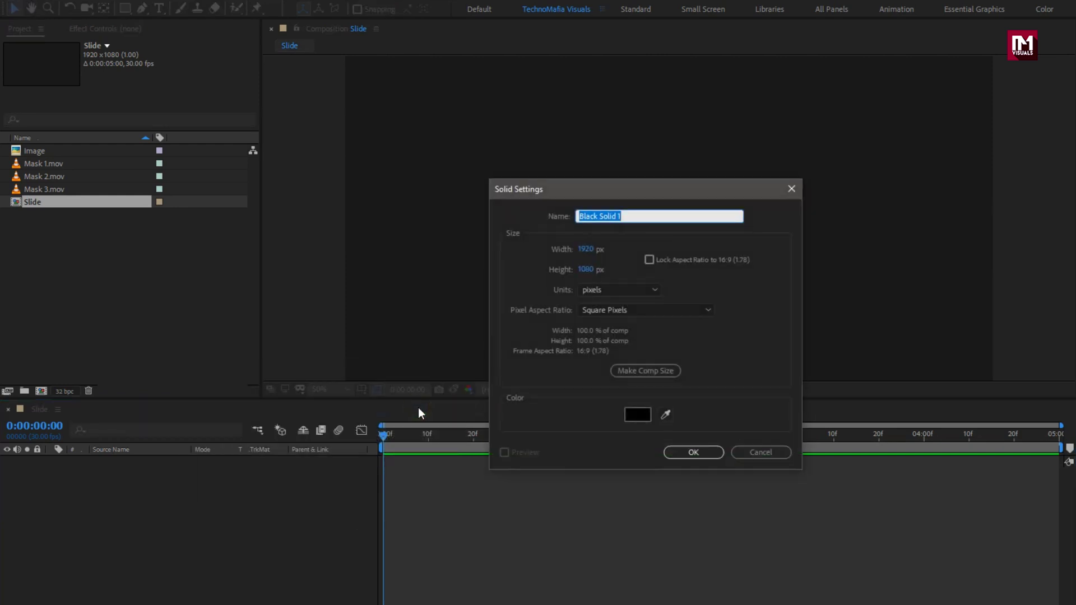
pyautogui.write('BG')
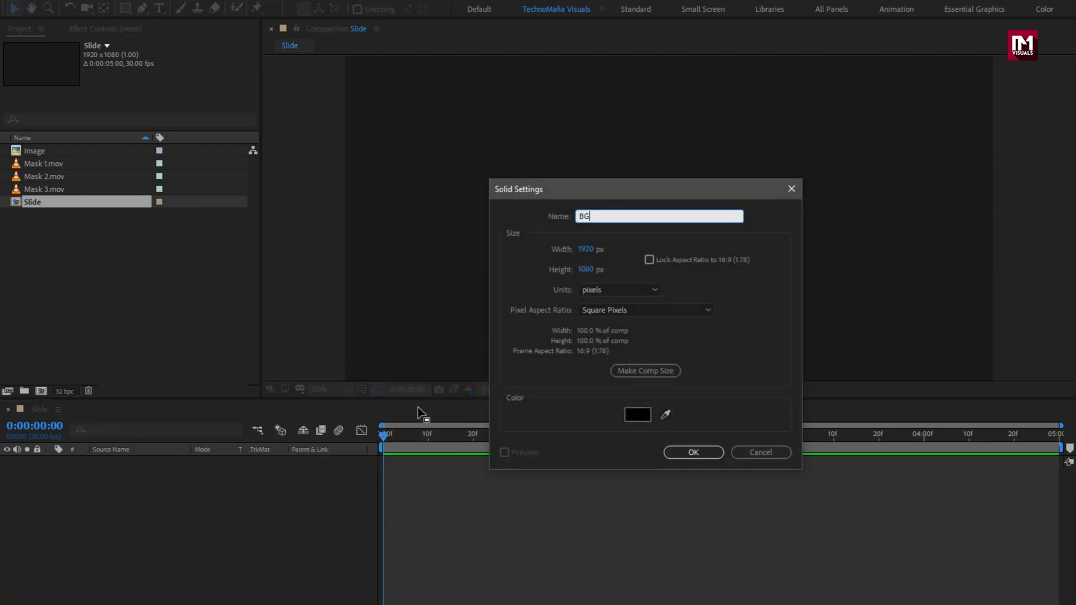
pyautogui.click(692, 451)
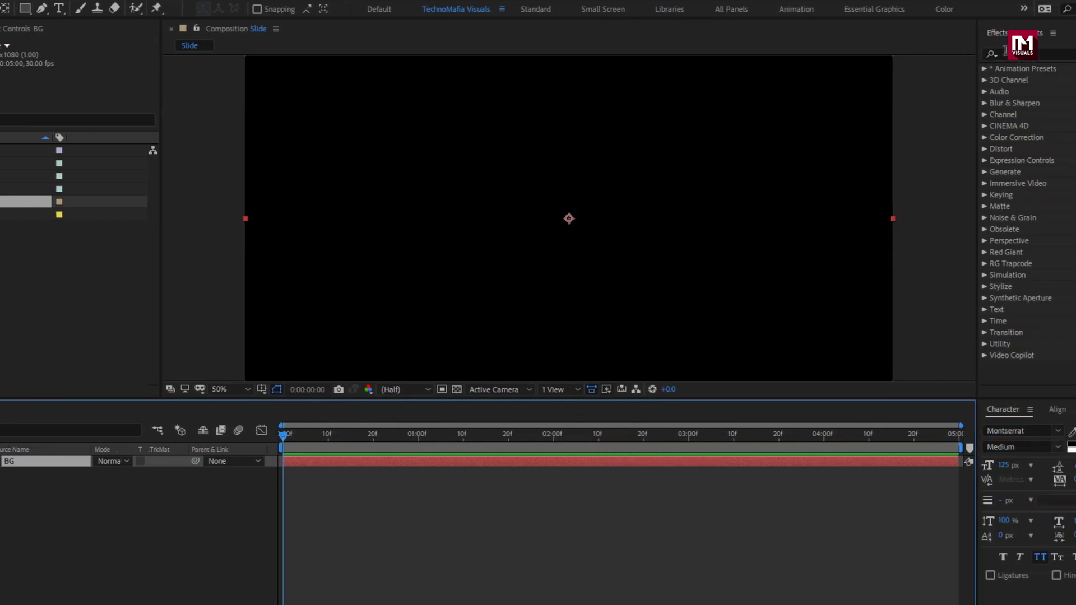
# Apply Gradient Ramp to BG with a dark teal start colour and olive yellow end colour
pyautogui.click(1006, 51)
pyautogui.write('ramp')
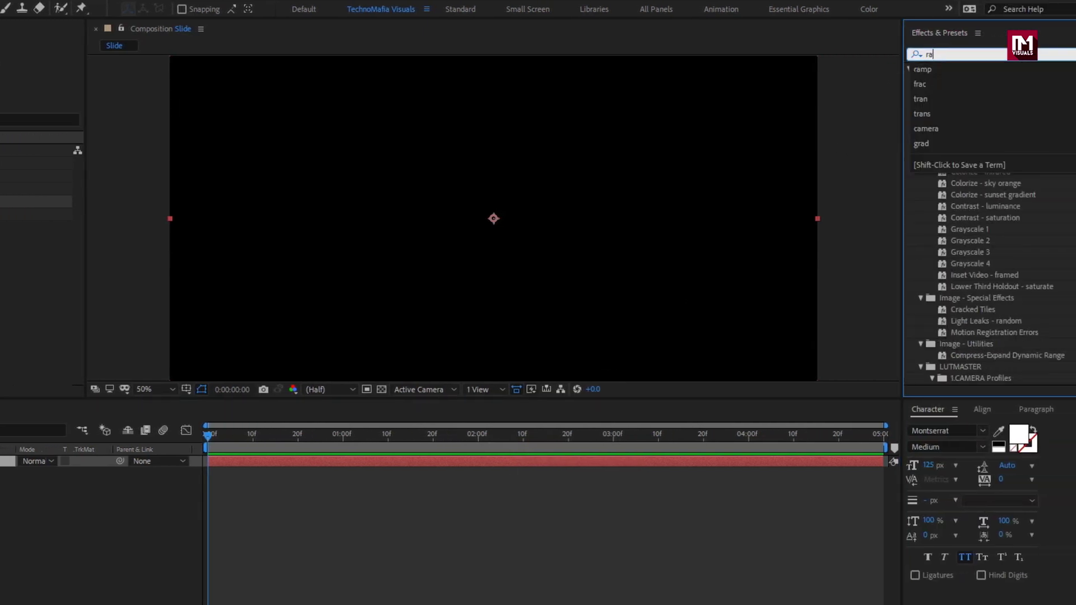
pyautogui.doubleClick(957, 79)
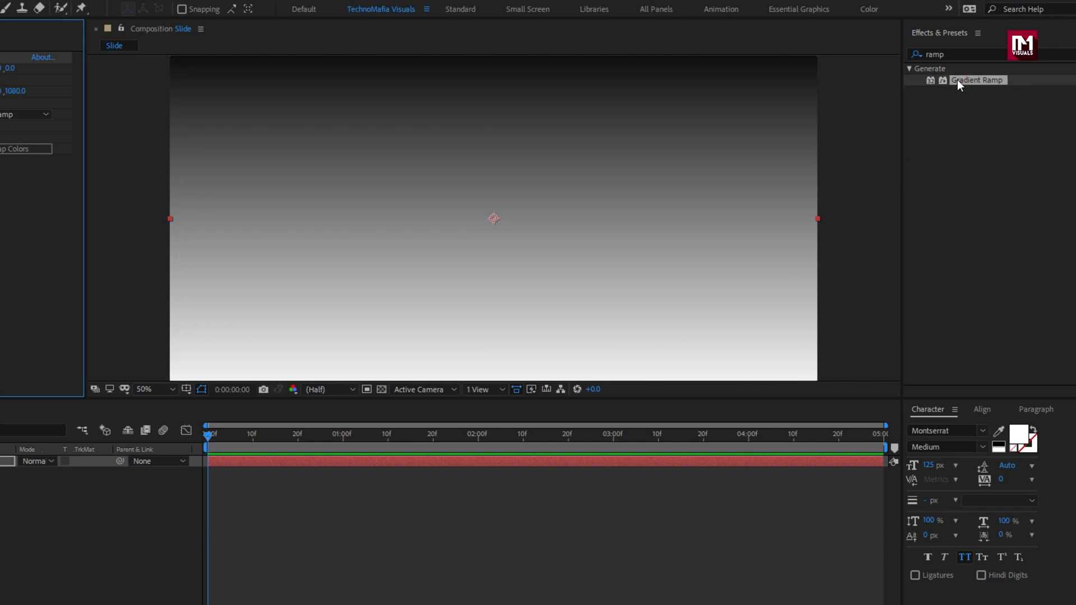
pyautogui.click(148, 80)
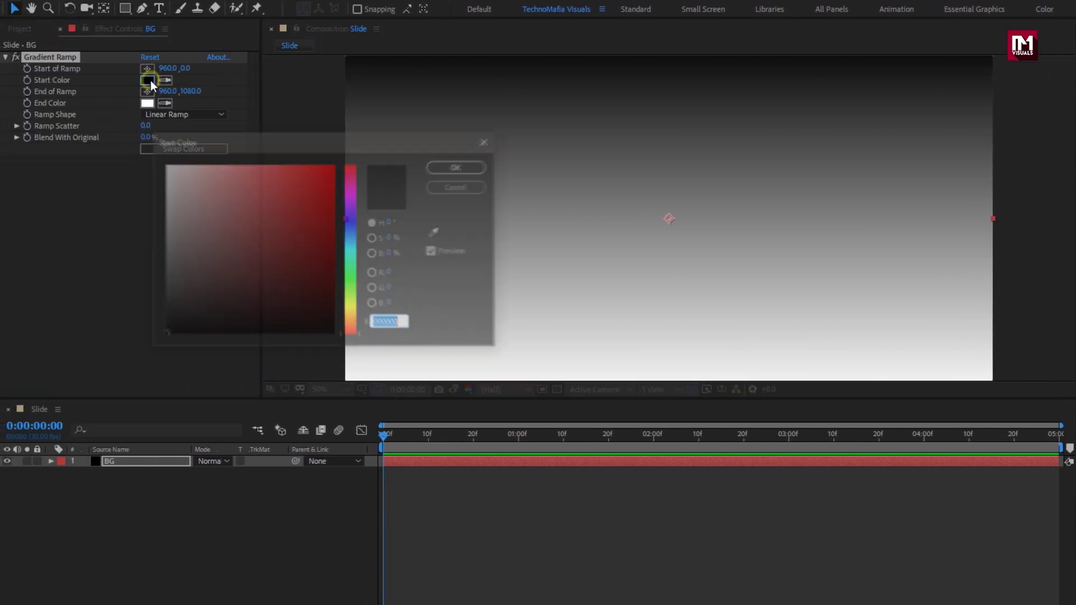
pyautogui.moveTo(351, 168)
pyautogui.mouseDown()
pyautogui.moveTo(351, 251)
pyautogui.moveTo(331, 275)
pyautogui.moveTo(351, 283)
pyautogui.moveTo(351, 306)
pyautogui.mouseUp()
pyautogui.click(331, 266)
pyautogui.click(459, 166)
pyautogui.click(147, 103)
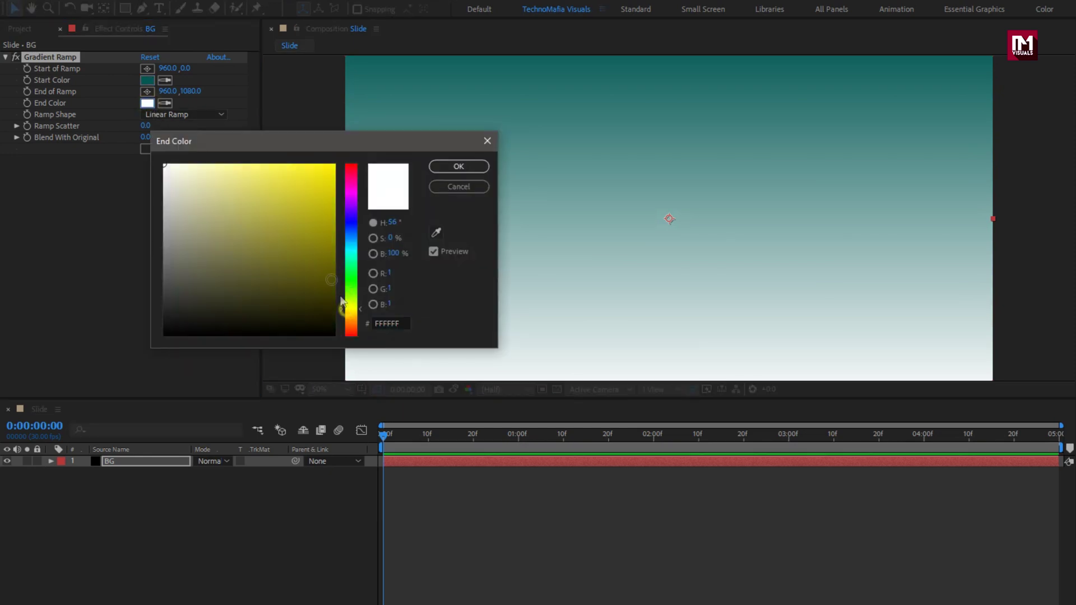
pyautogui.click(327, 259)
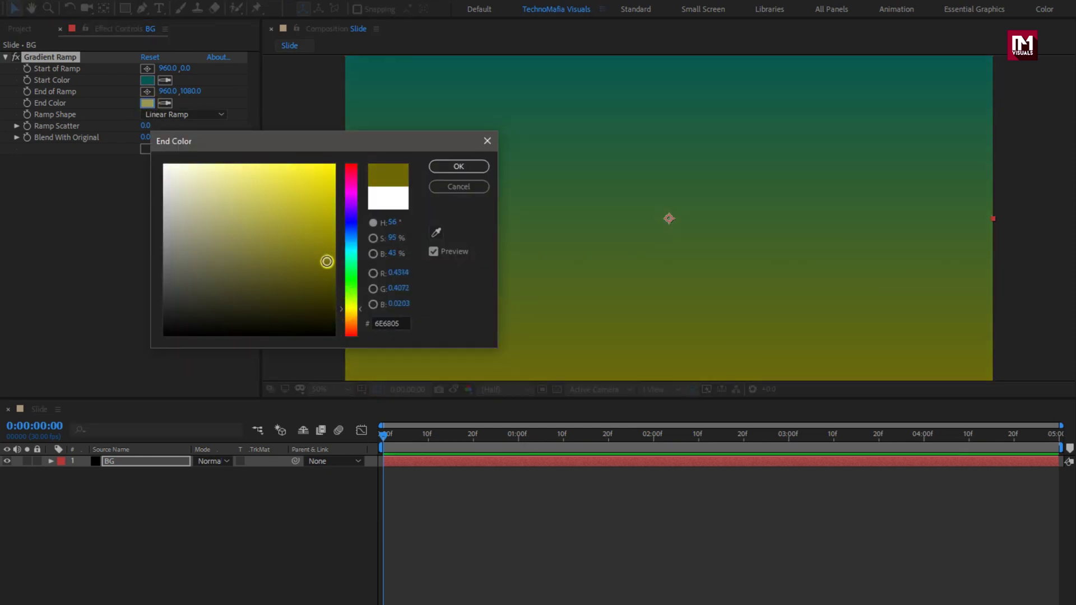
pyautogui.click(458, 167)
# Place the gradient start top-left and end bottom-right, and set Ramp Scatter to 200
pyautogui.click(345, 59)
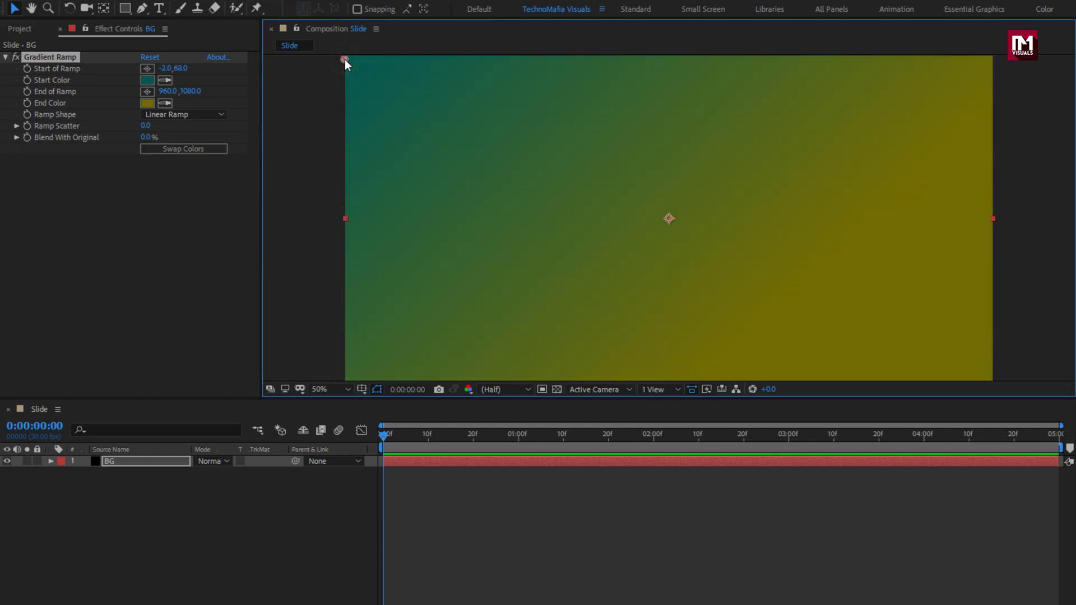
pyautogui.click(147, 91)
pyautogui.click(990, 376)
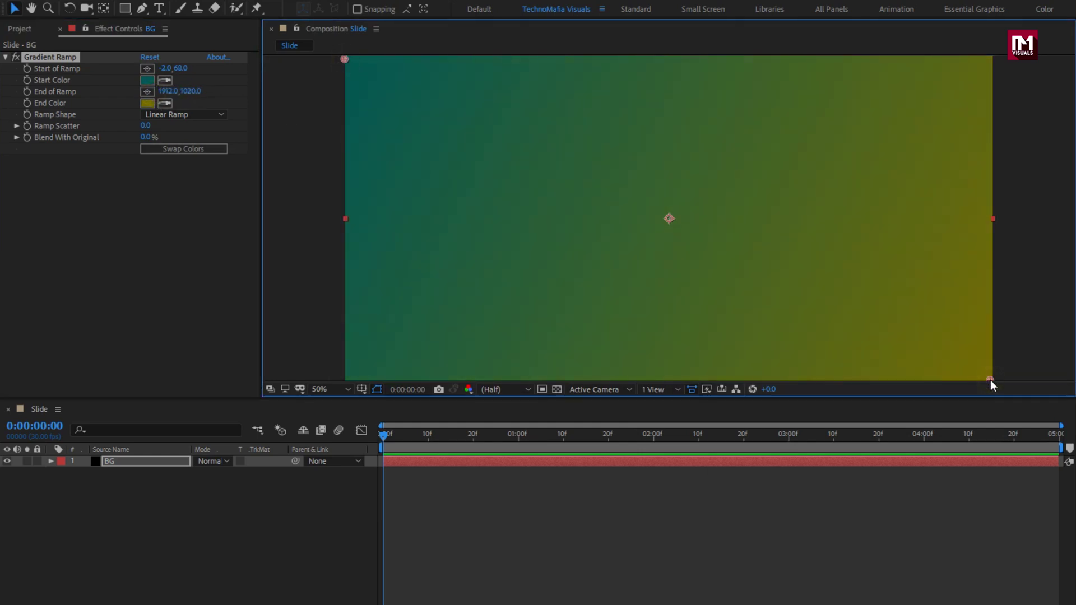
pyautogui.click(145, 125)
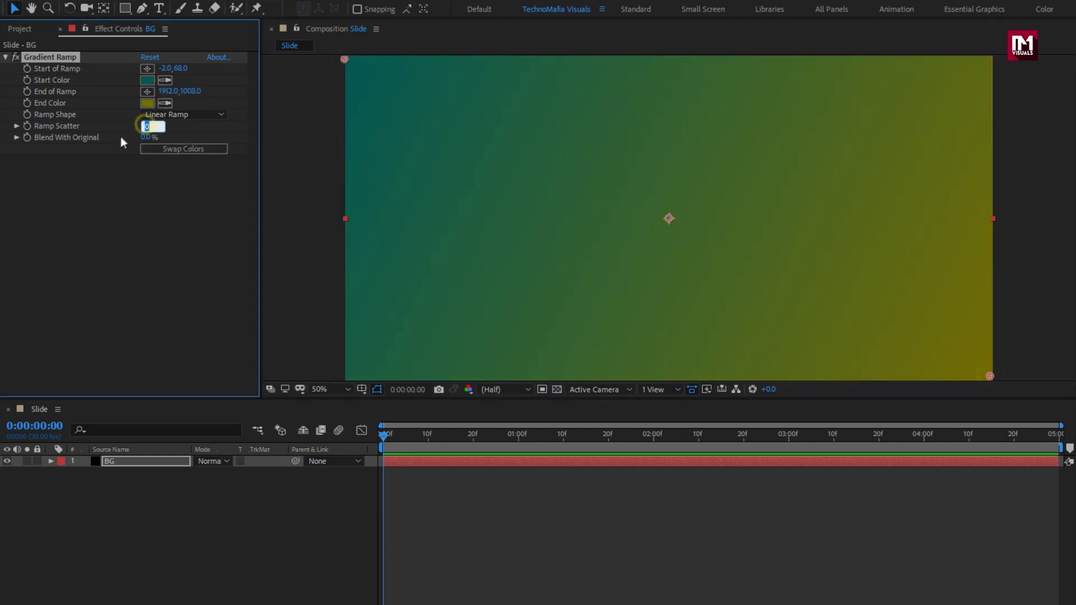
pyautogui.write('200')
pyautogui.click(17, 29)
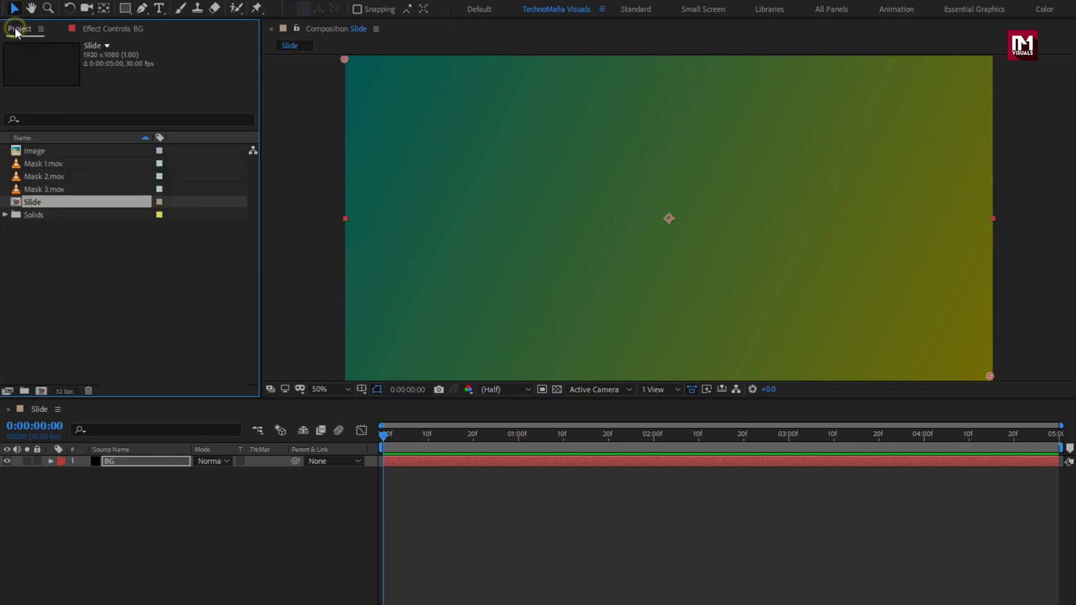
# Add the Image photo to the Slide timeline and fit it to the composition width
pyautogui.click(42, 154)
pyautogui.moveTo(36, 153); pyautogui.dragTo(143, 462)
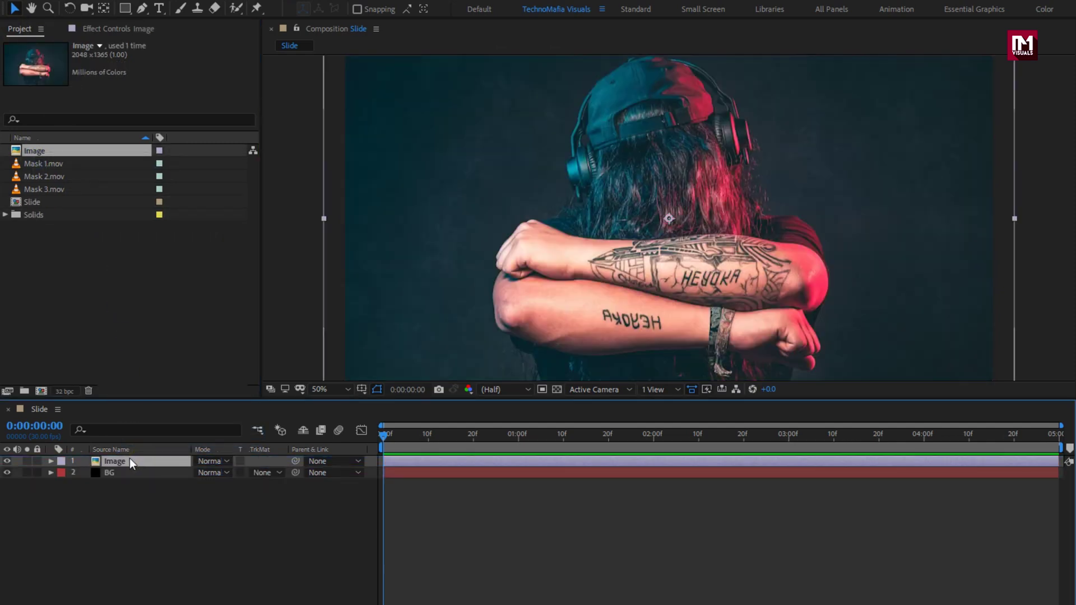
pyautogui.rightClick(129, 459)
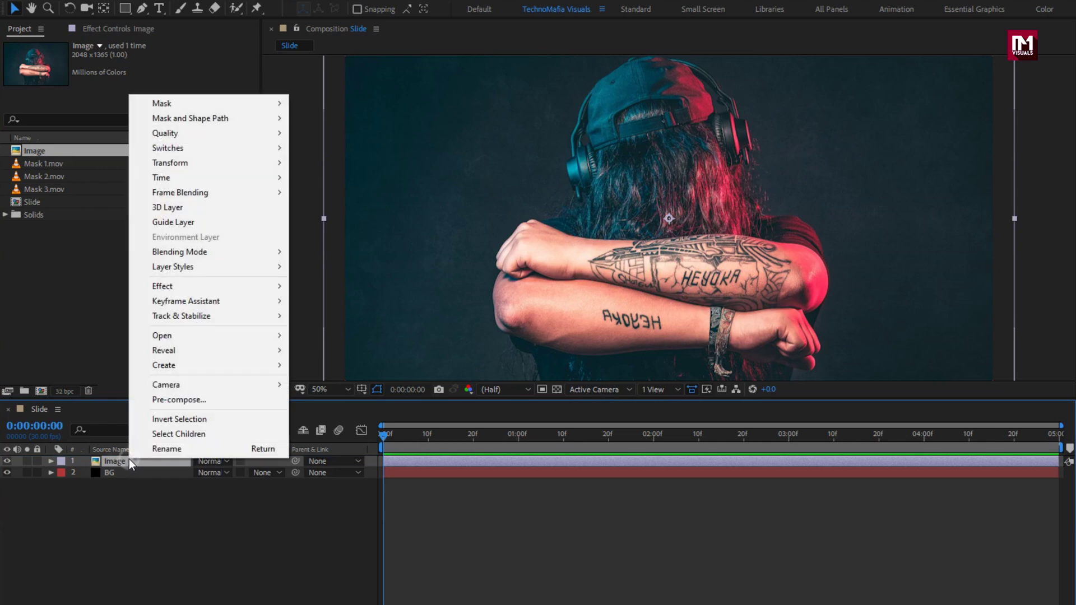
pyautogui.moveTo(194, 163)
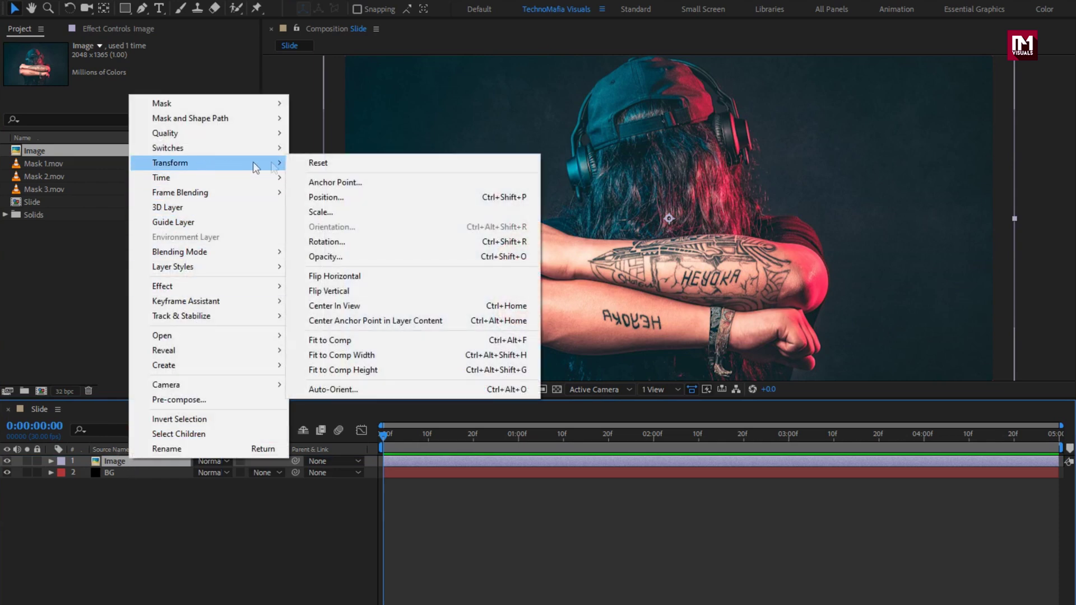
pyautogui.click(372, 354)
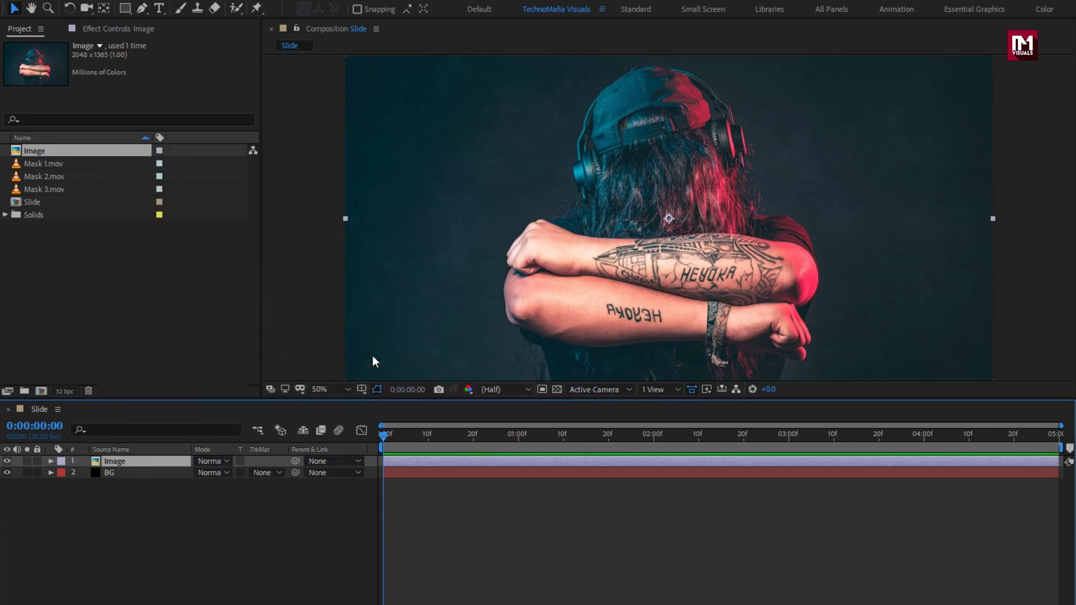
# Pre-compose the Image layer as 'Media' with all attributes moved into the new composition
pyautogui.rightClick(153, 460)
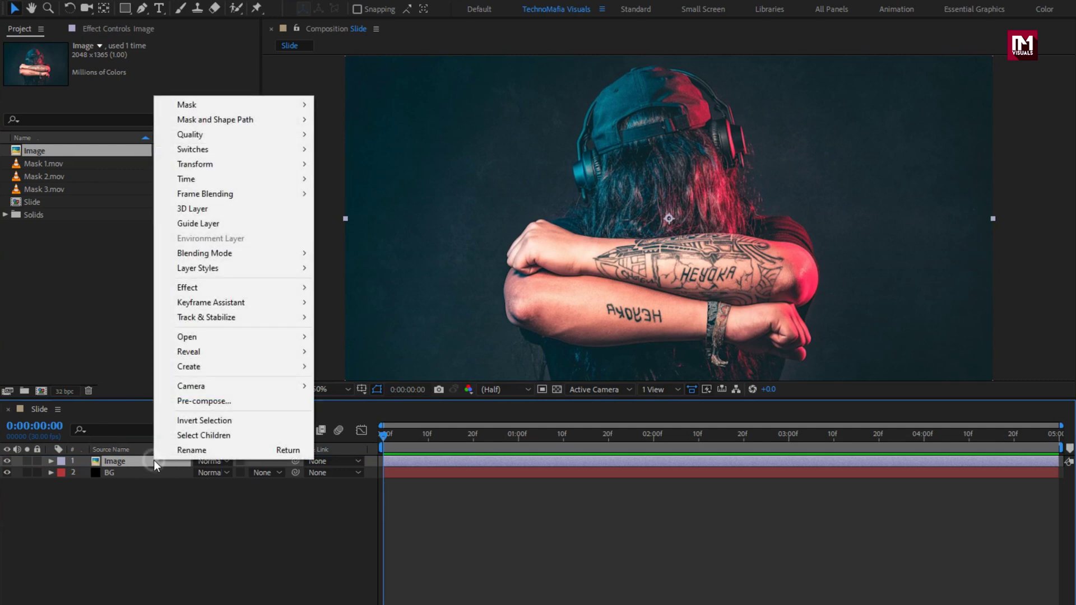
pyautogui.click(178, 401)
pyautogui.write('Media')
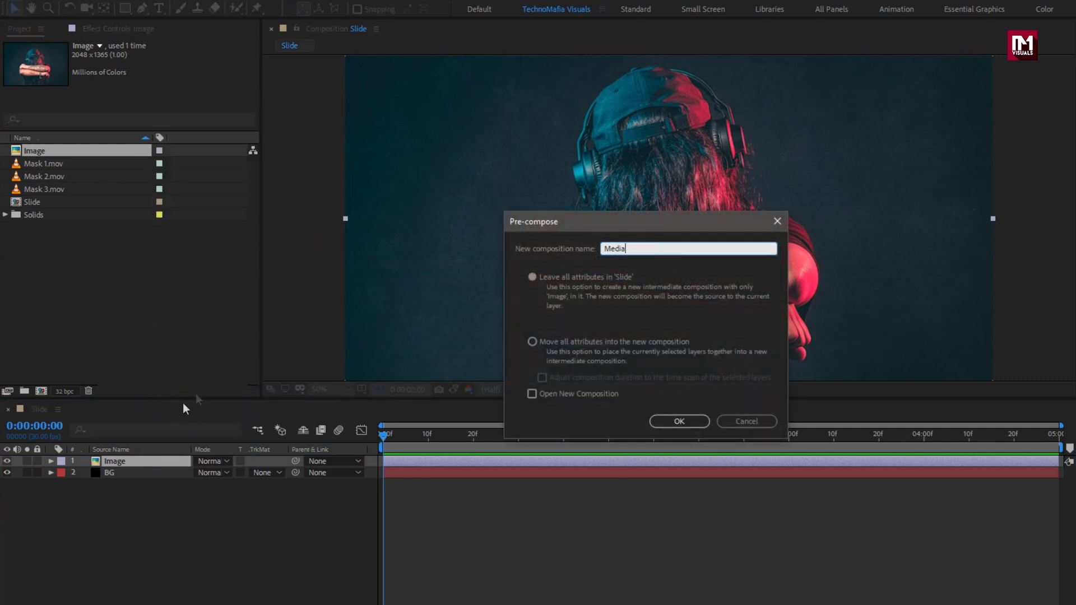
pyautogui.click(539, 343)
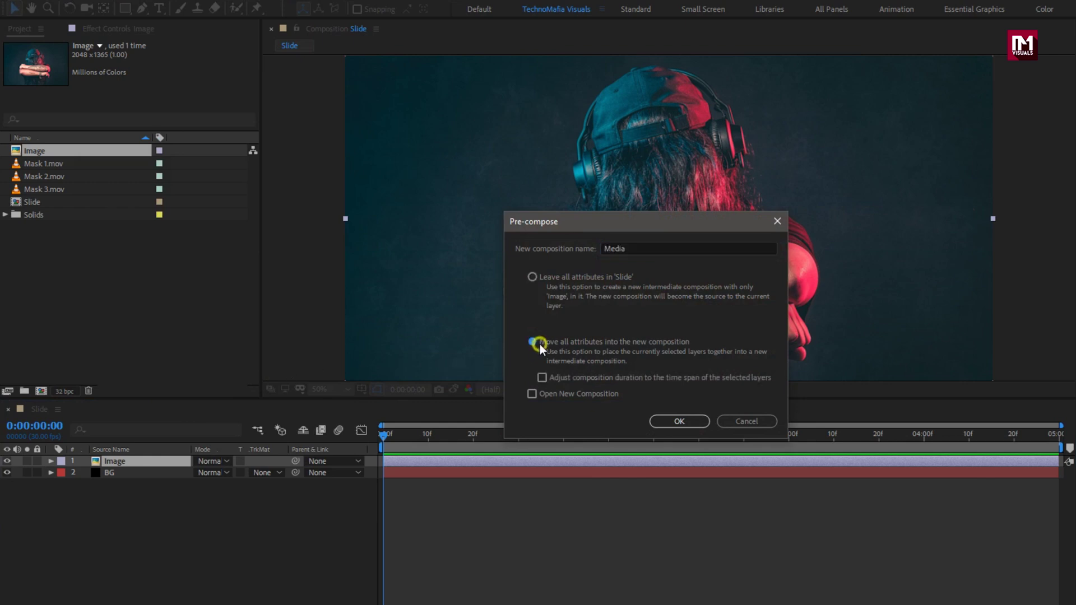
pyautogui.click(657, 421)
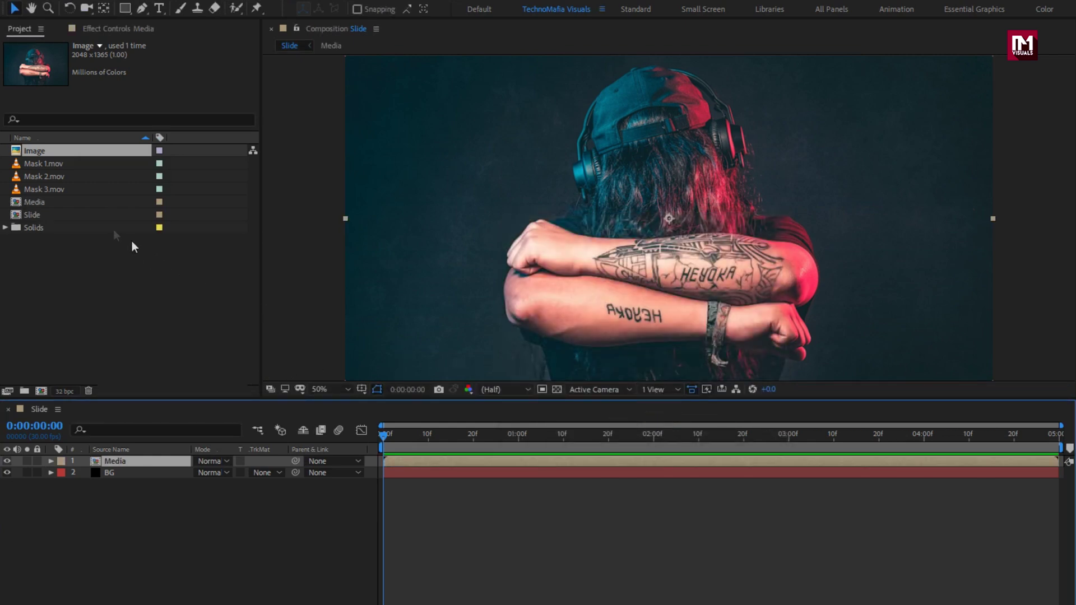
# Place Mask 1.mov above Media, set Media's Track Matte to Luma Matte 'Mask 1.mov', and preview
pyautogui.moveTo(50, 164); pyautogui.dragTo(136, 456)
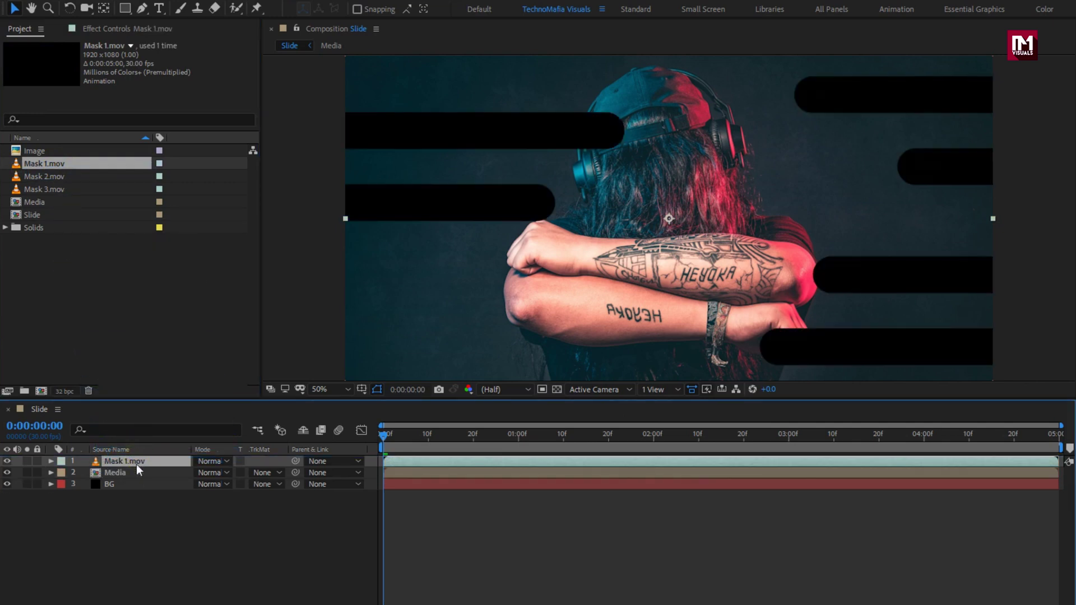
pyautogui.click(134, 472)
pyautogui.click(266, 472)
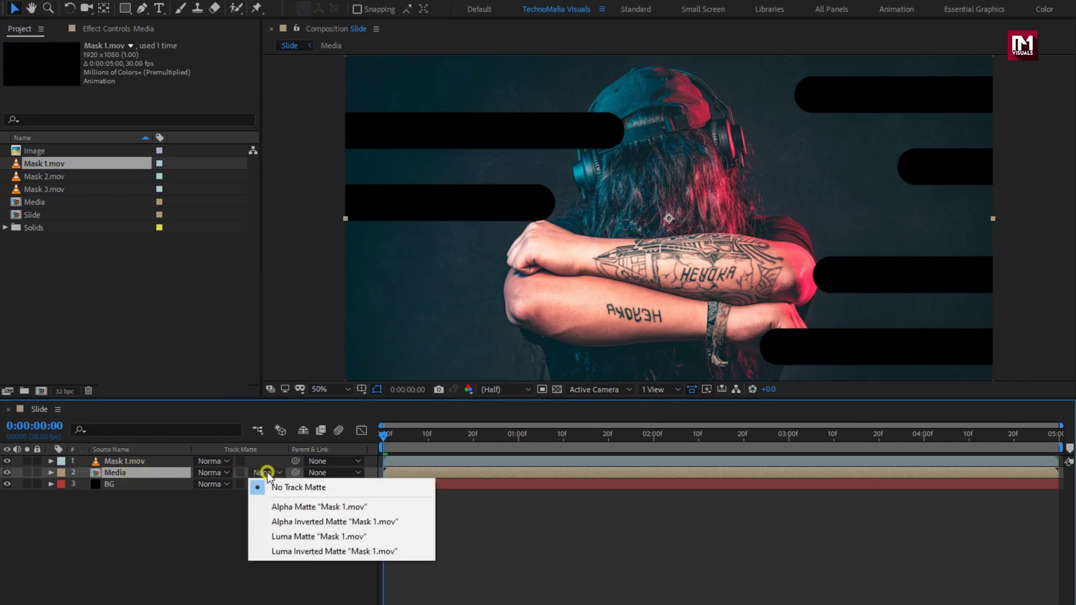
pyautogui.click(278, 538)
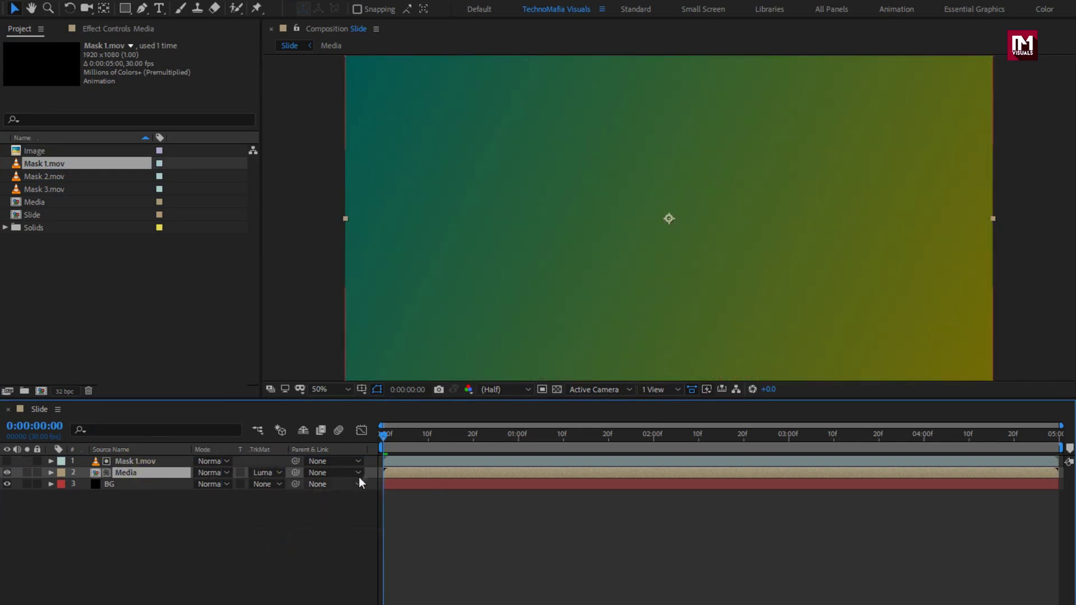
pyautogui.click(387, 436)
pyautogui.moveTo(386, 436); pyautogui.dragTo(600, 444)
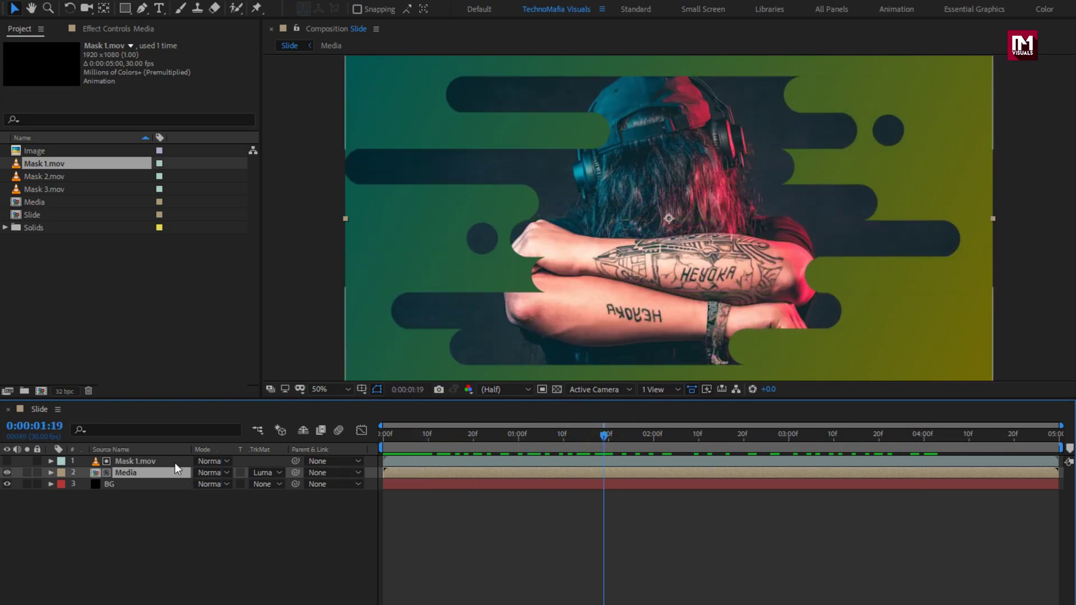
pyautogui.click(157, 508)
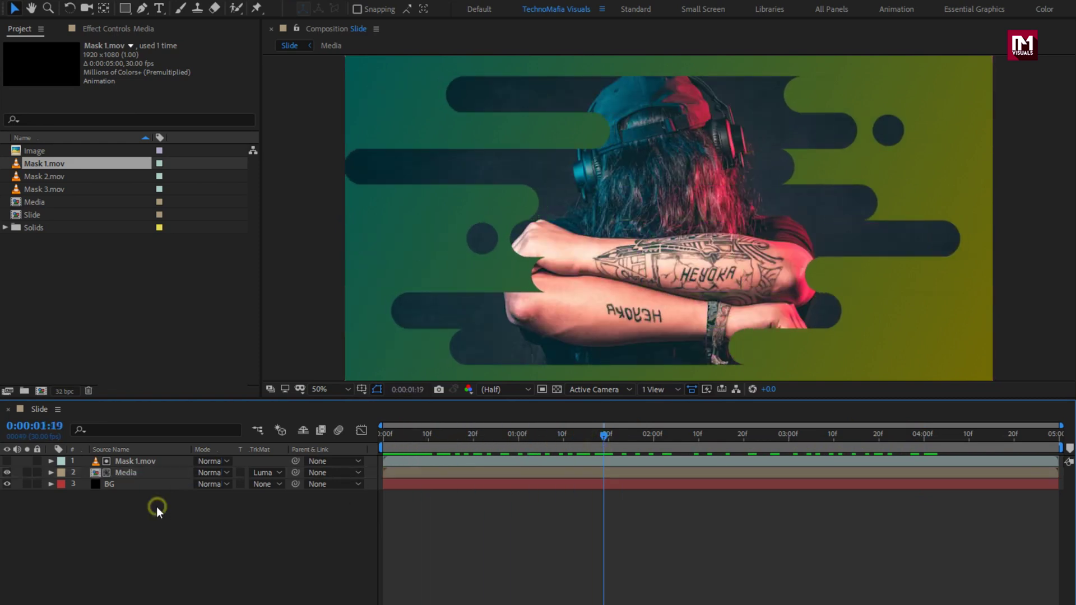
# Set Solid Color fill and no stroke, then draw a frame-covering rectangle
pyautogui.click(124, 9)
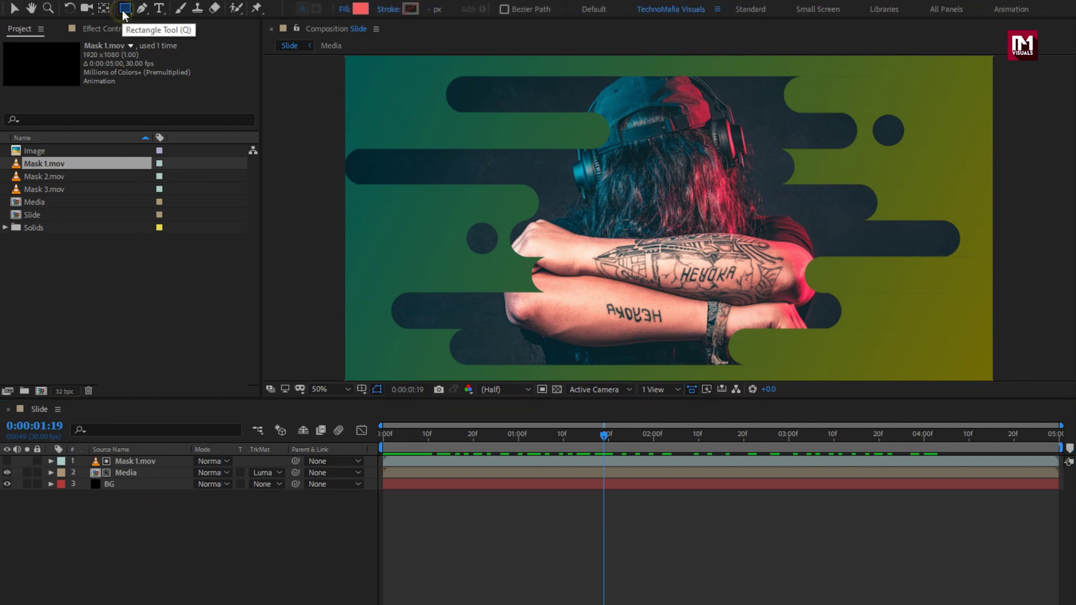
pyautogui.click(341, 11)
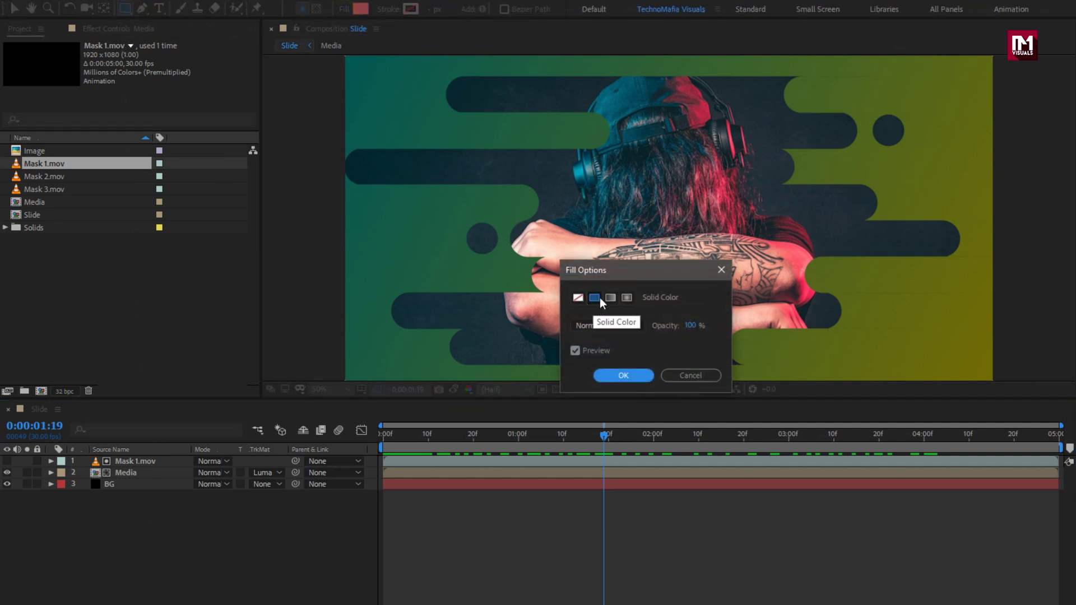
pyautogui.click(611, 376)
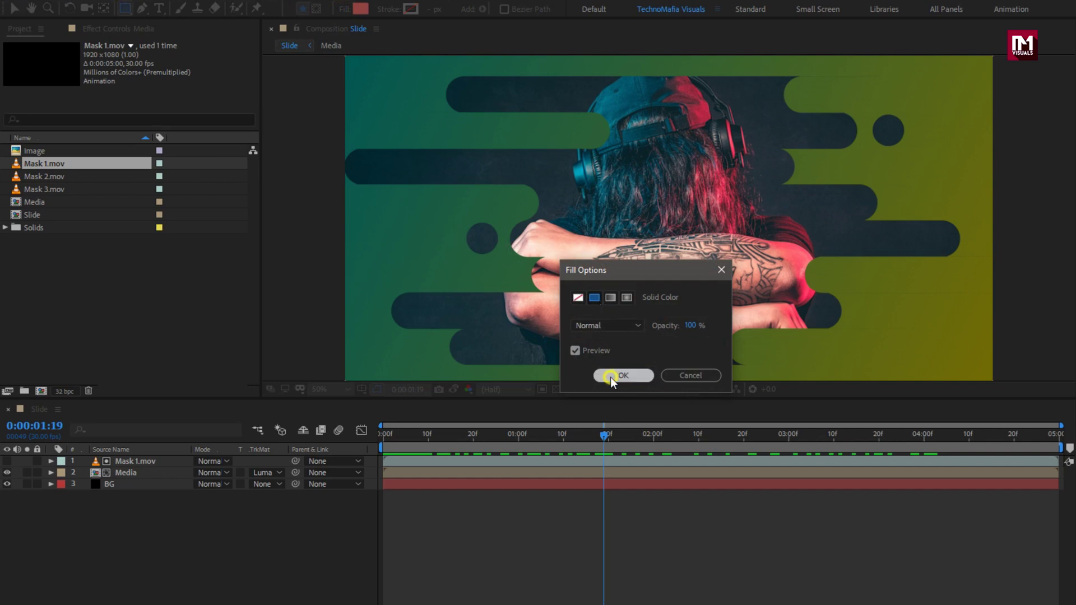
pyautogui.click(394, 10)
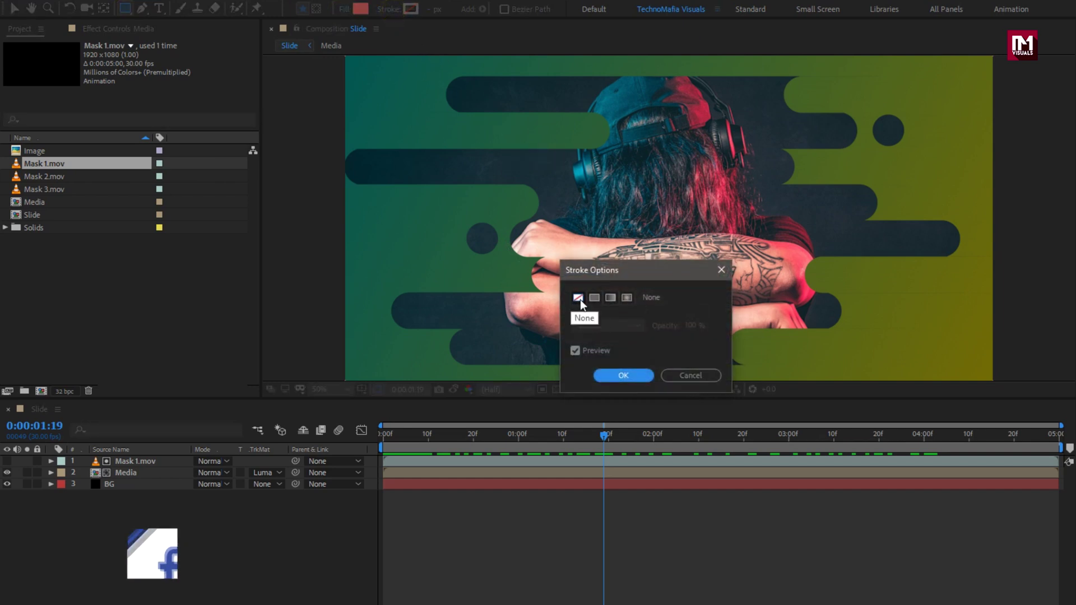
pyautogui.click(610, 375)
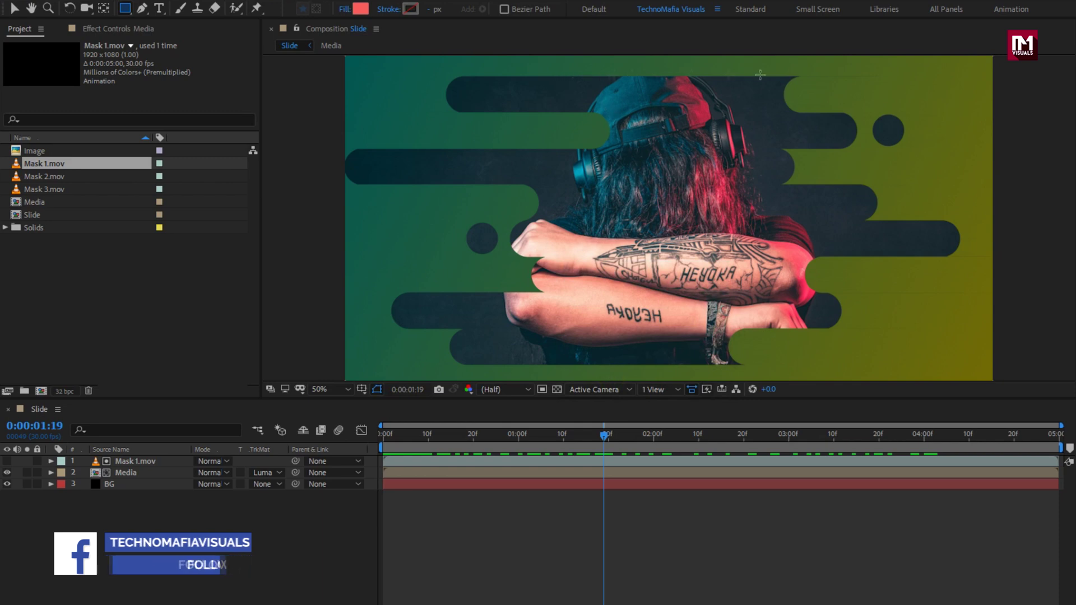
pyautogui.moveTo(1024, 79); pyautogui.dragTo(292, 367)
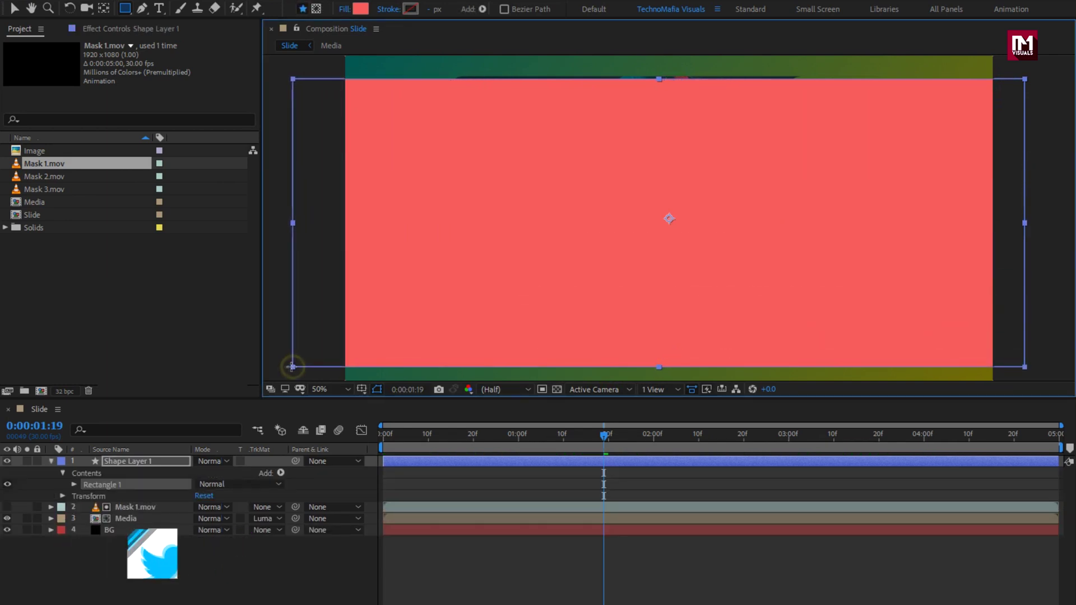
# Move Shape Layer 1 below the Media layer and nudge the rectangle up slightly
pyautogui.click(51, 461)
pyautogui.click(130, 460)
pyautogui.moveTo(132, 463); pyautogui.dragTo(137, 489)
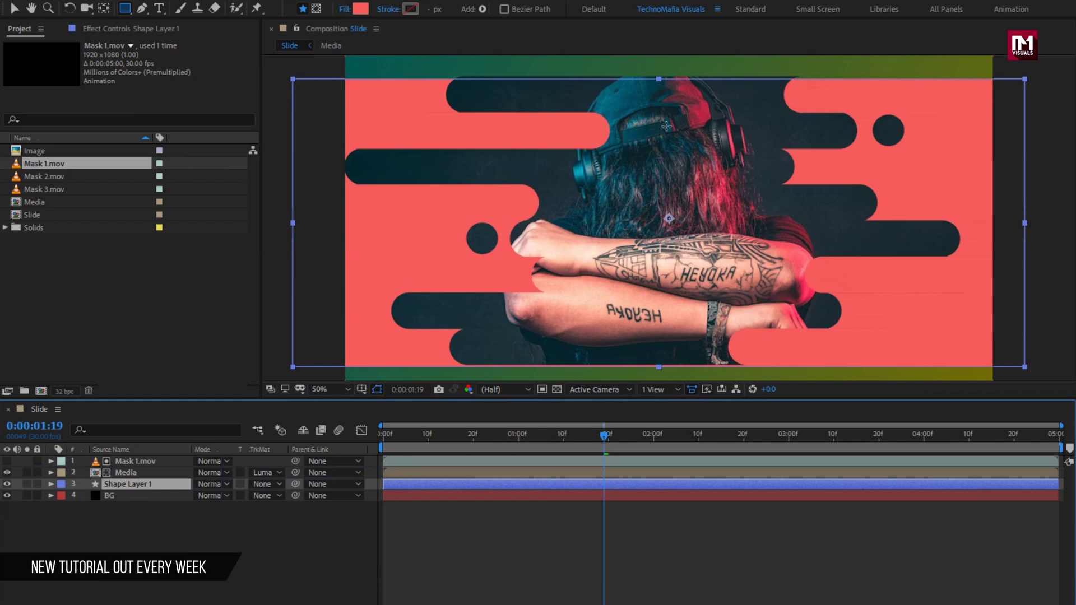
pyautogui.press('v')
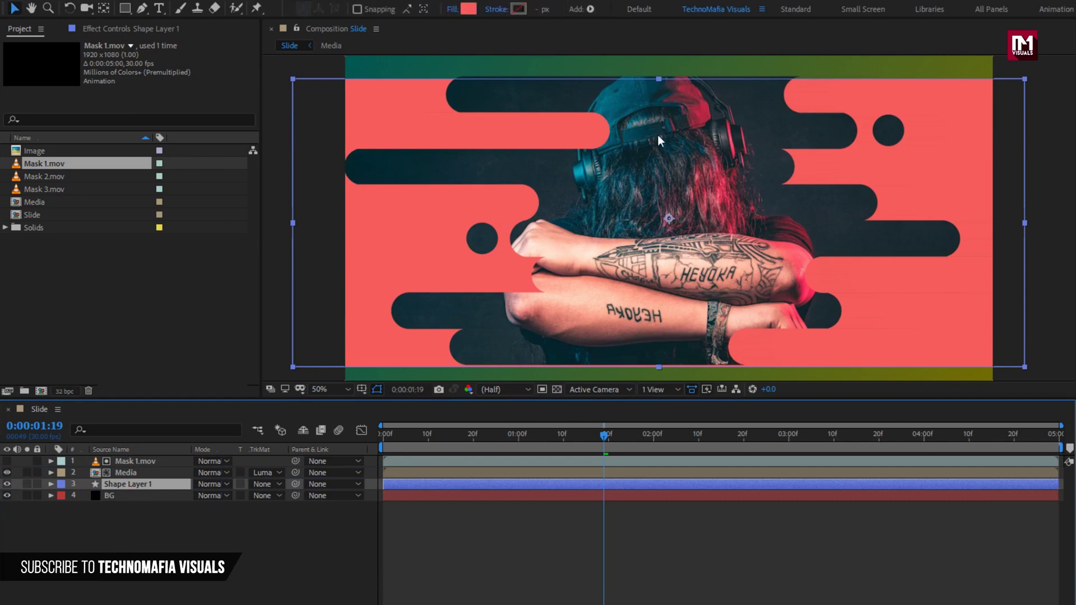
pyautogui.press('Up')
pyautogui.press('Up')
pyautogui.press('Up')
pyautogui.press('Up')
pyautogui.press('Up')
pyautogui.press('Up')
pyautogui.press('Up')
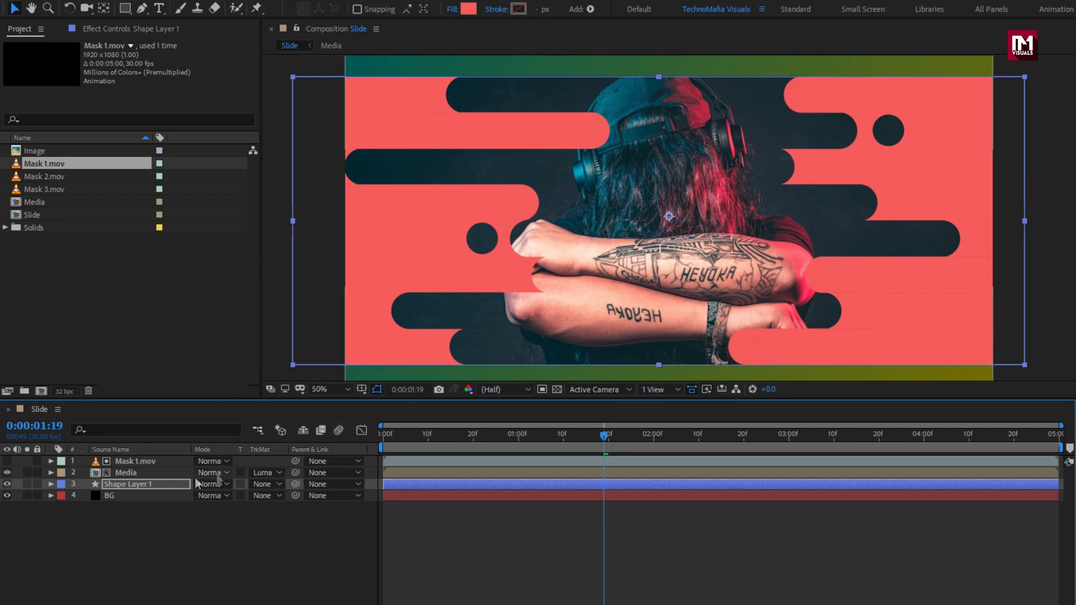
# Raise Rectangle Path 1's Roundness to 463 for fully rounded ends
pyautogui.click(51, 484)
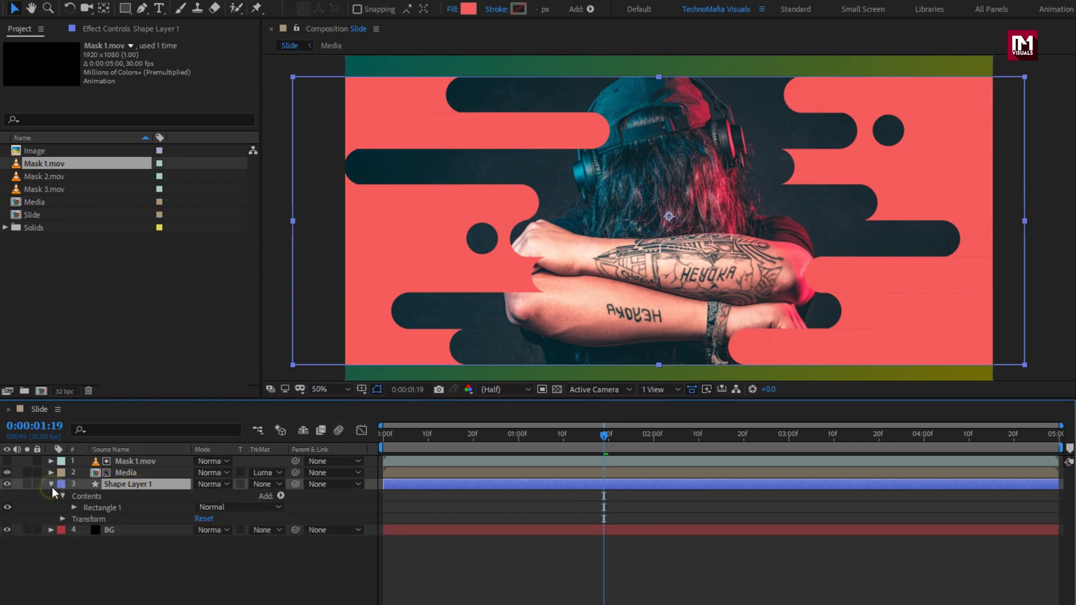
pyautogui.click(73, 507)
pyautogui.click(84, 519)
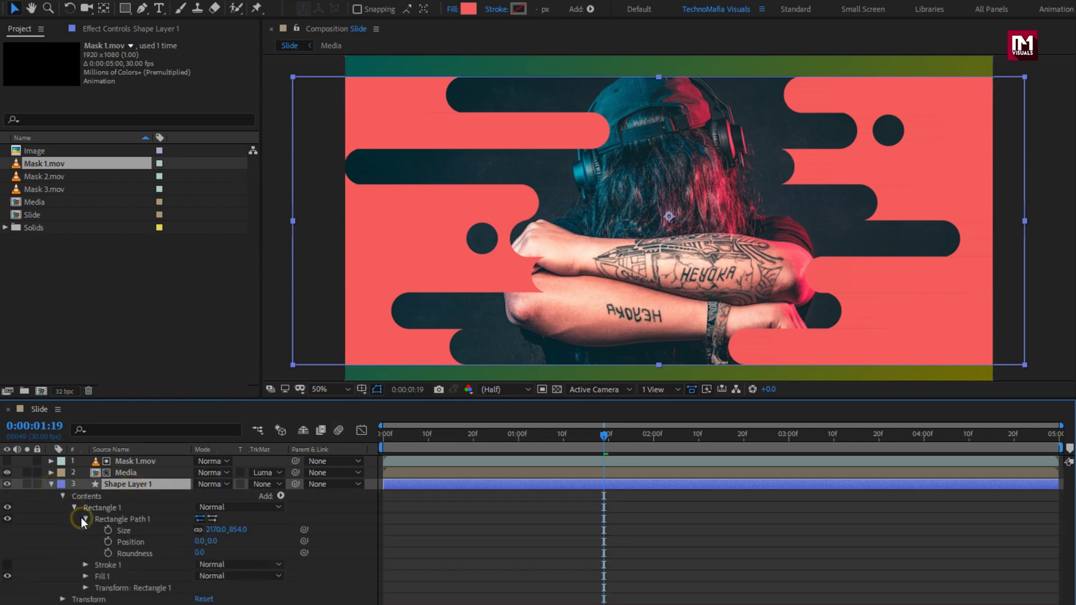
pyautogui.moveTo(199, 555); pyautogui.dragTo(483, 529)
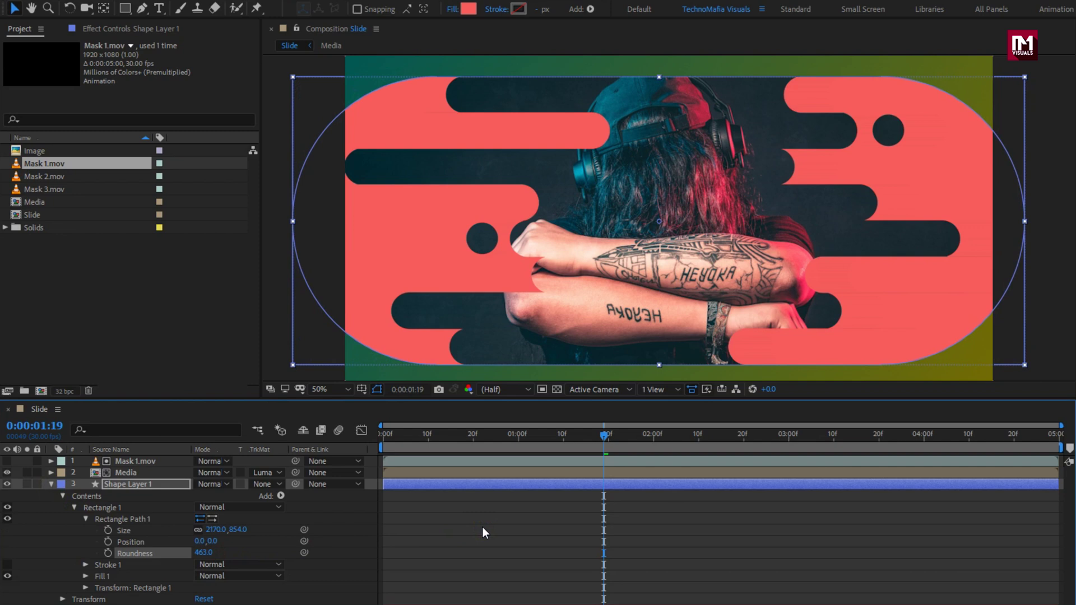
# Unlink the shape layer's Scale and set X scale to 132%
pyautogui.click(117, 486)
pyautogui.press('s')
pyautogui.press('s')
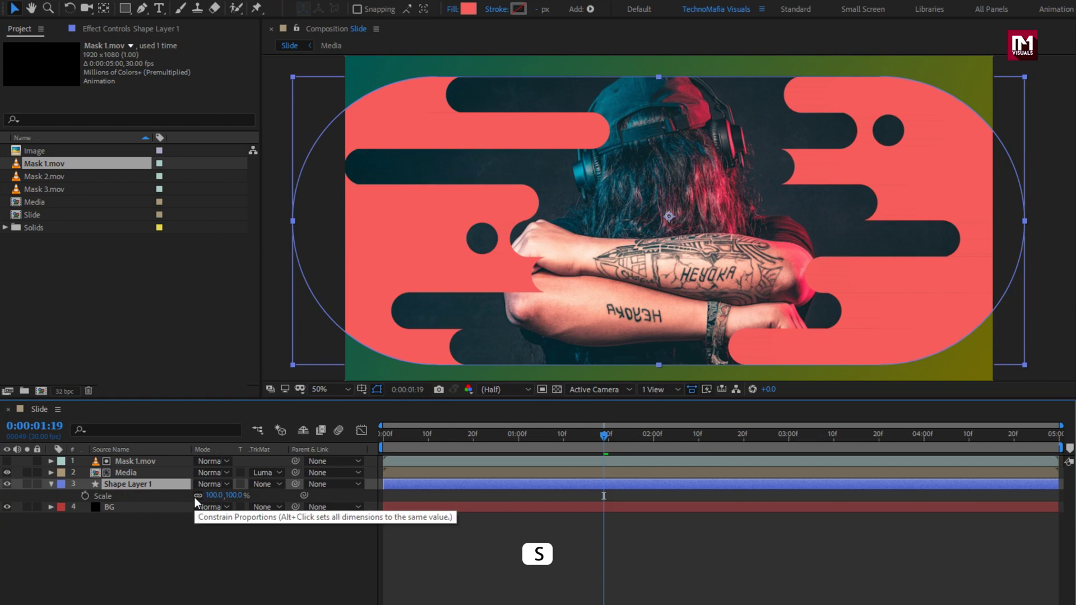
pyautogui.moveTo(210, 501); pyautogui.dragTo(231, 497)
pyautogui.click(231, 497)
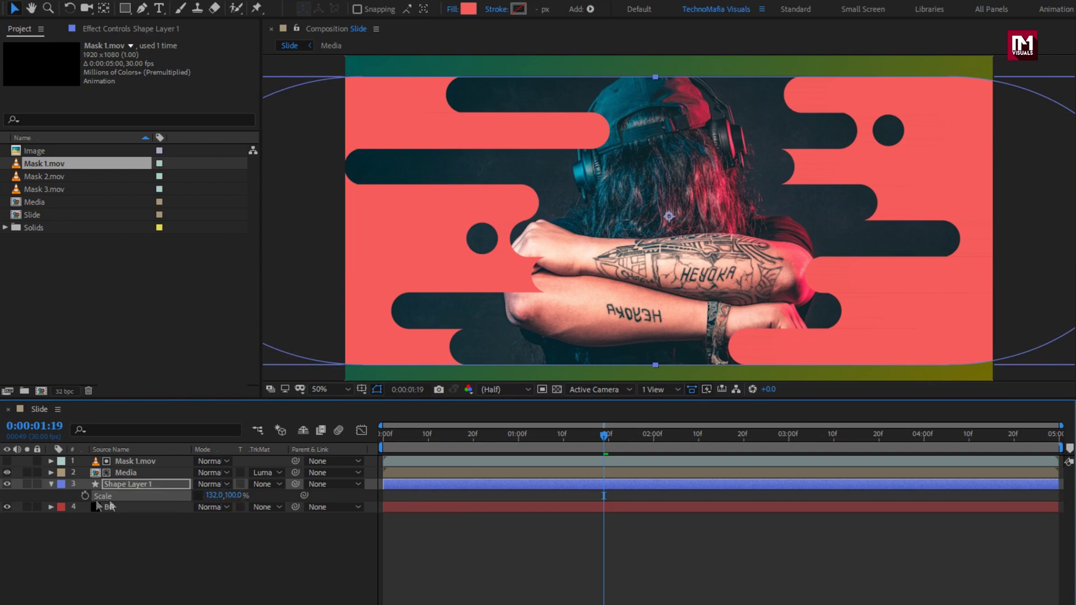
pyautogui.click(52, 486)
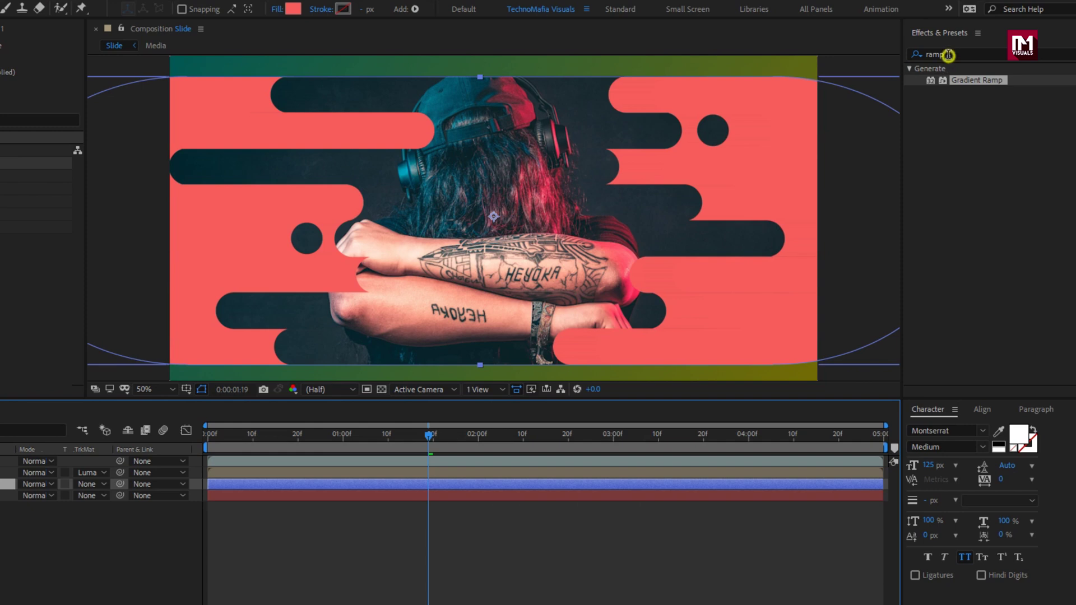
# Apply a Fill effect to the shape, sampling the teal from the top of the frame
pyautogui.click(922, 54)
pyautogui.write('fill')
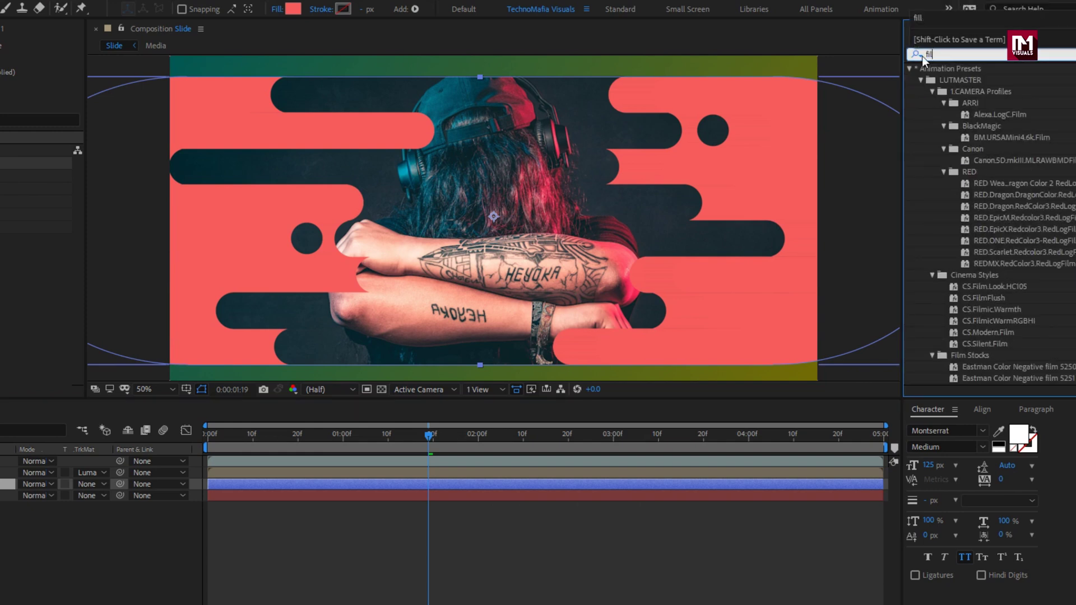
pyautogui.doubleClick(942, 138)
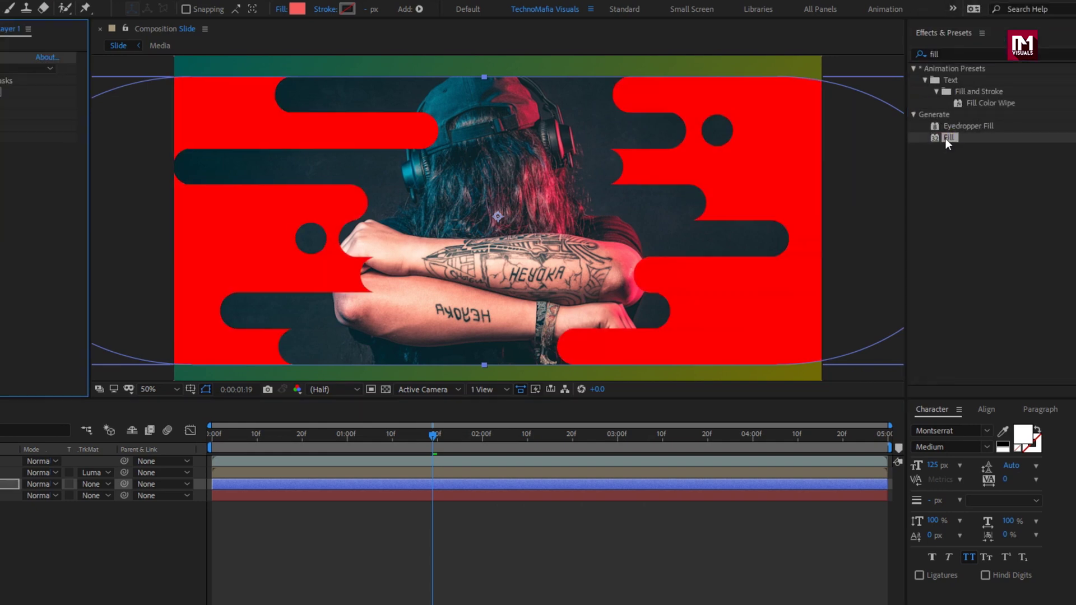
pyautogui.click(165, 92)
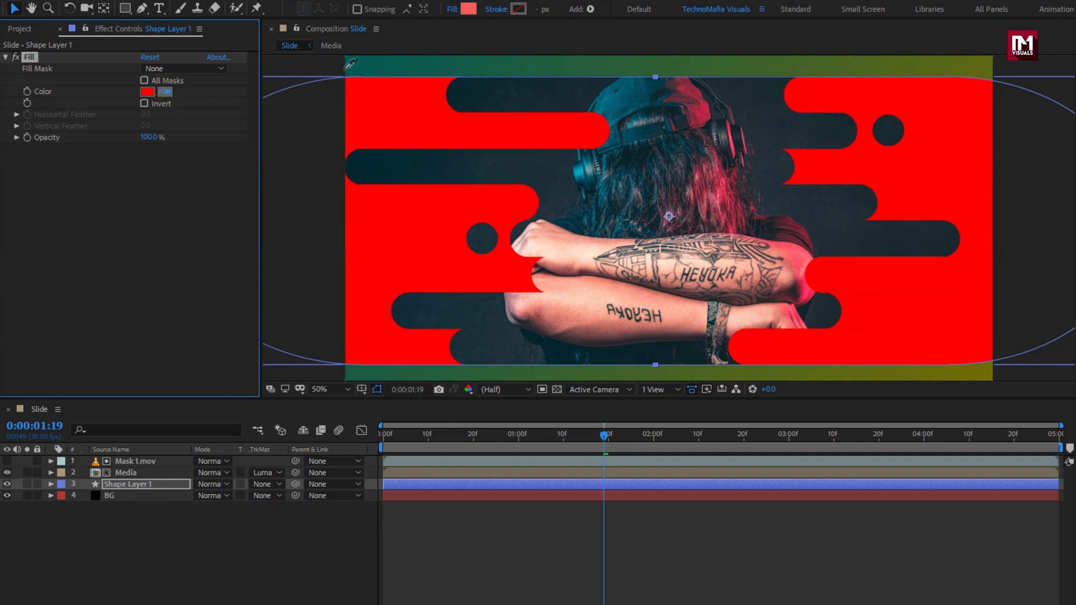
pyautogui.click(359, 60)
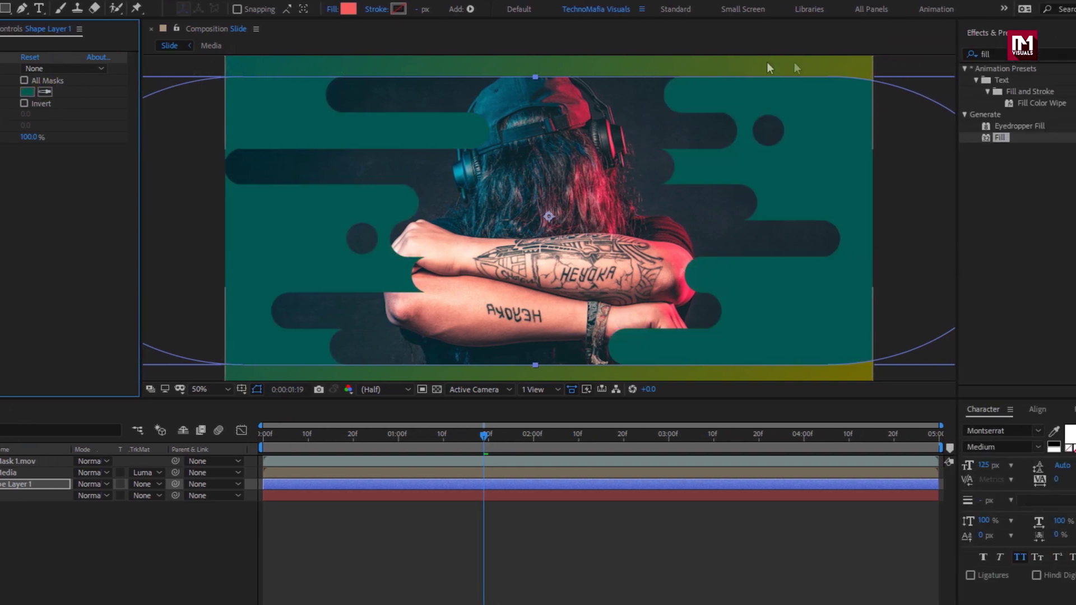
# Add a Drop Shadow with Distance 50 and Softness 300
pyautogui.click(939, 53)
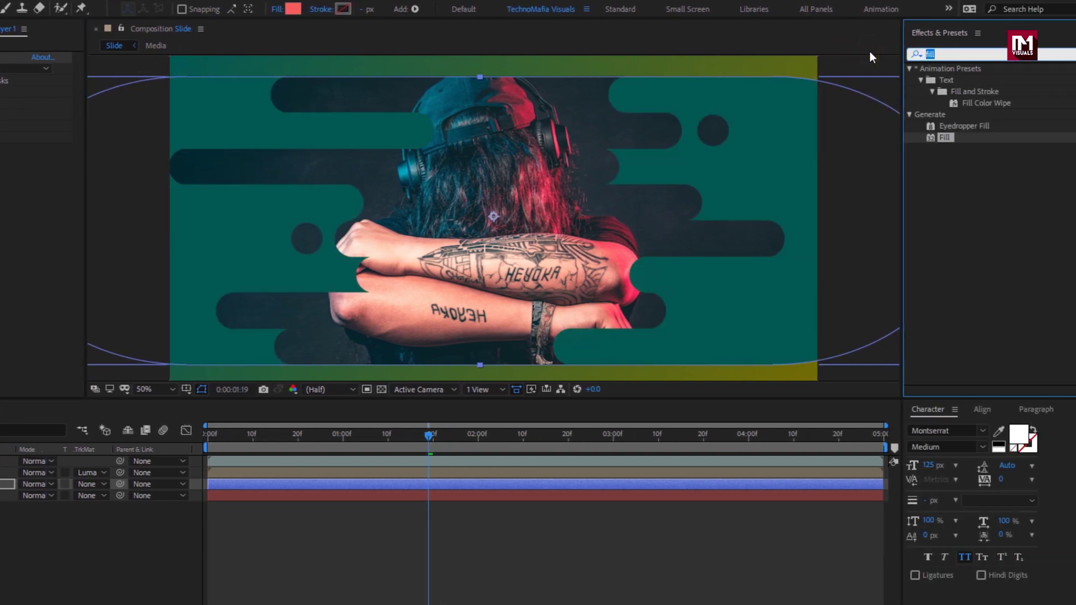
pyautogui.write('drop')
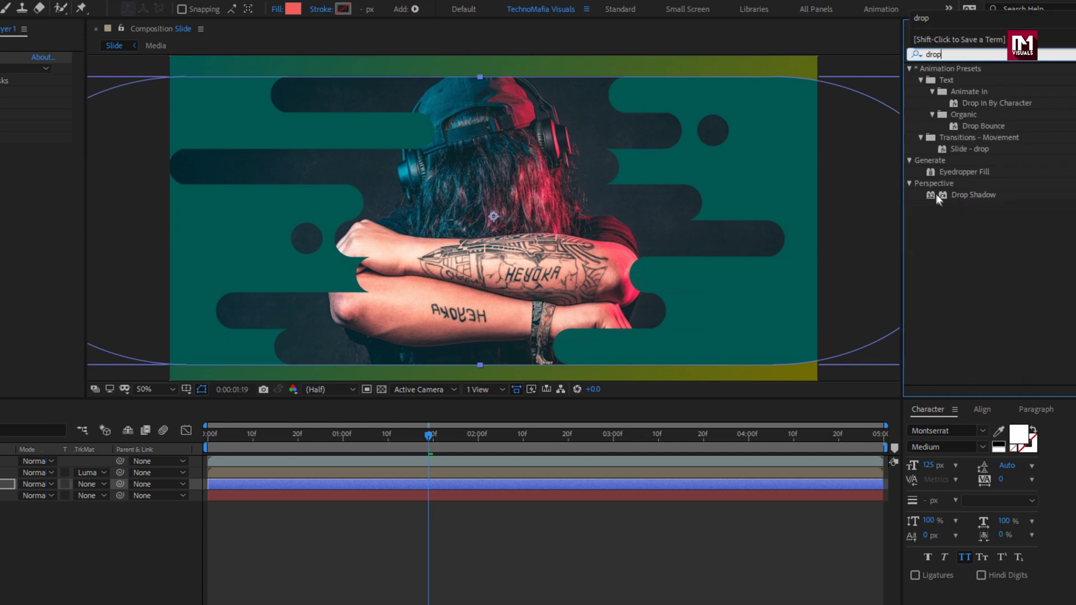
pyautogui.doubleClick(965, 196)
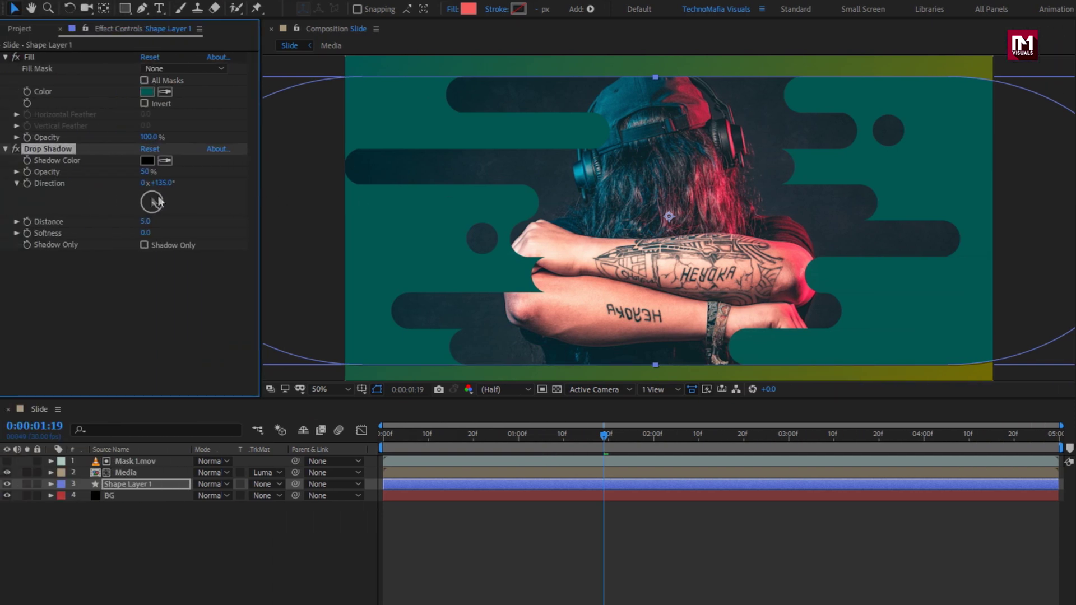
pyautogui.click(148, 223)
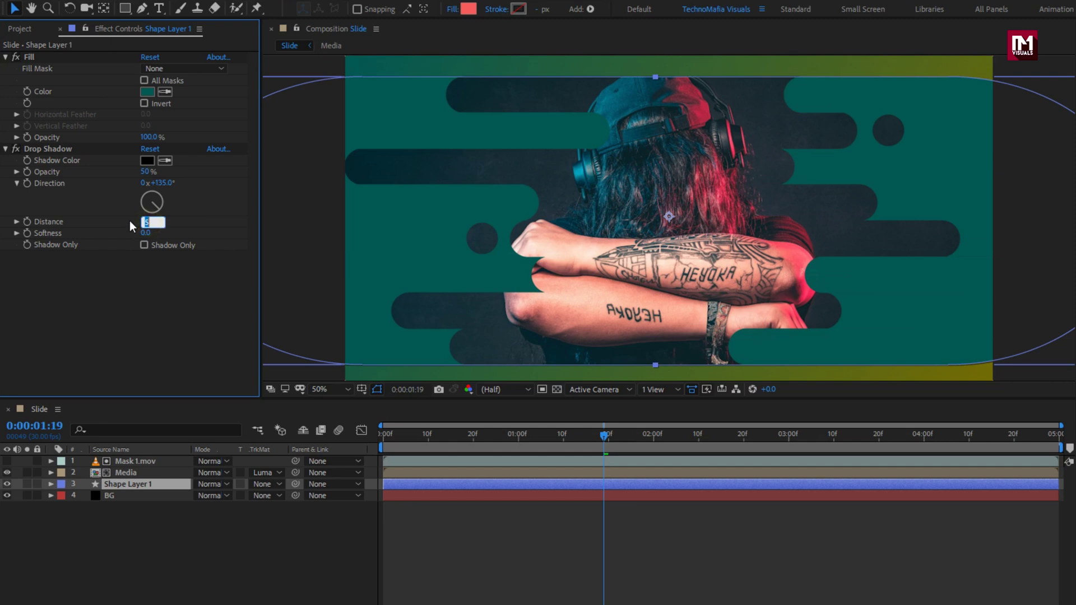
pyautogui.write('50')
pyautogui.press('Return')
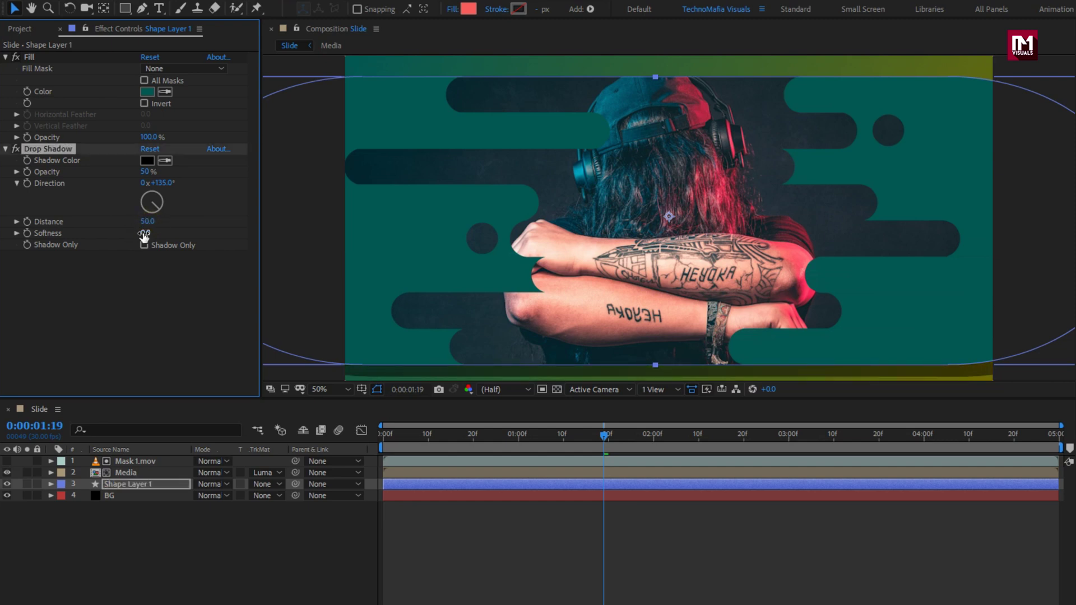
pyautogui.click(145, 233)
pyautogui.write('300')
pyautogui.press('Return')
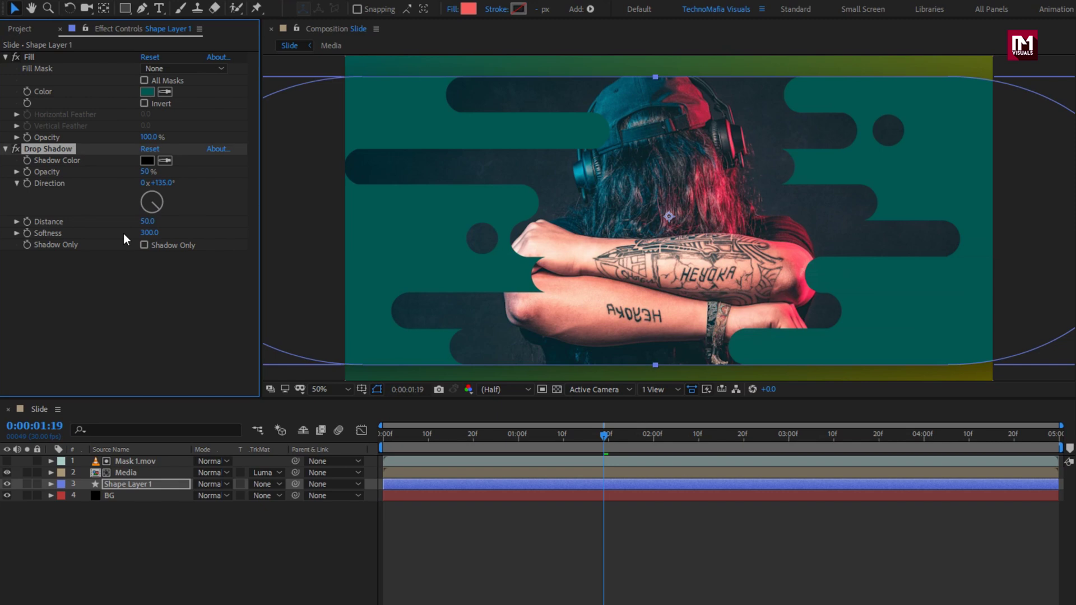
# Keyframe Shape Layer 1's Position at 960,534 at 1 second and -1542,534 at 0
pyautogui.click(141, 485)
pyautogui.press('p')
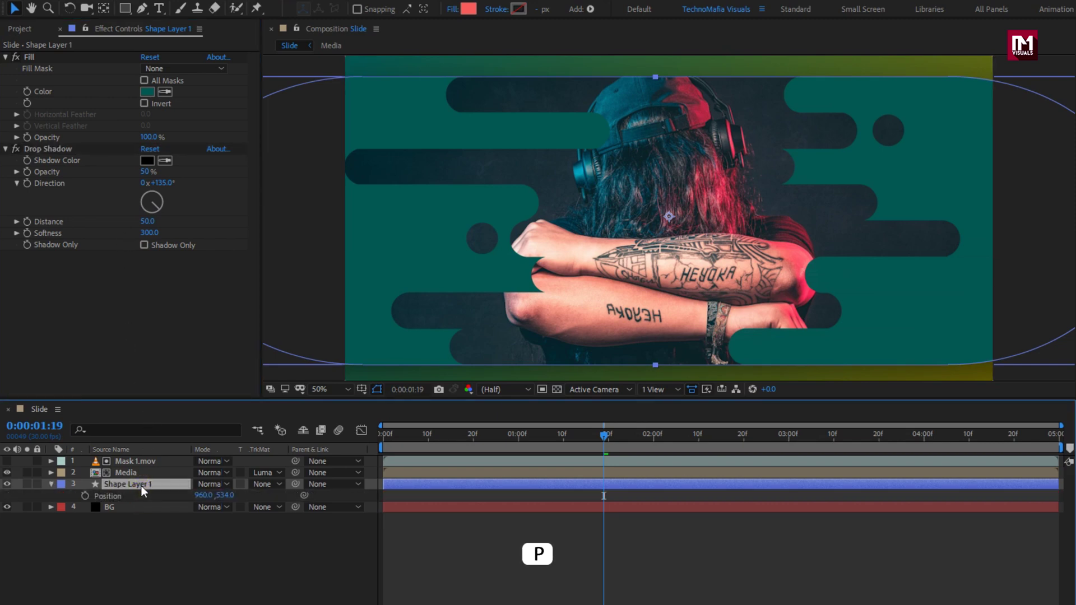
pyautogui.click(518, 439)
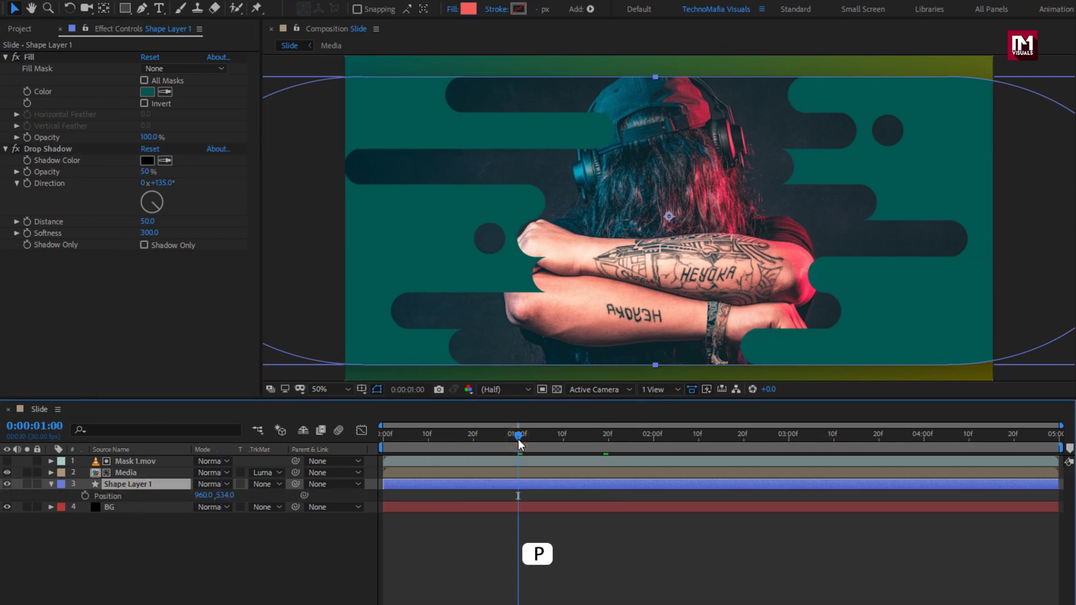
pyautogui.click(85, 496)
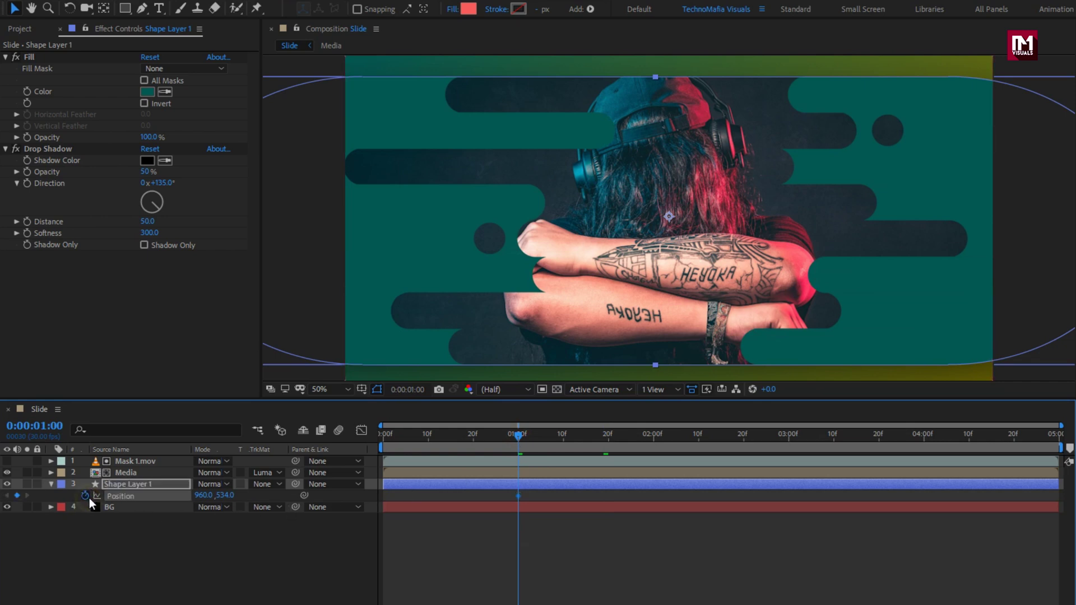
pyautogui.click(382, 434)
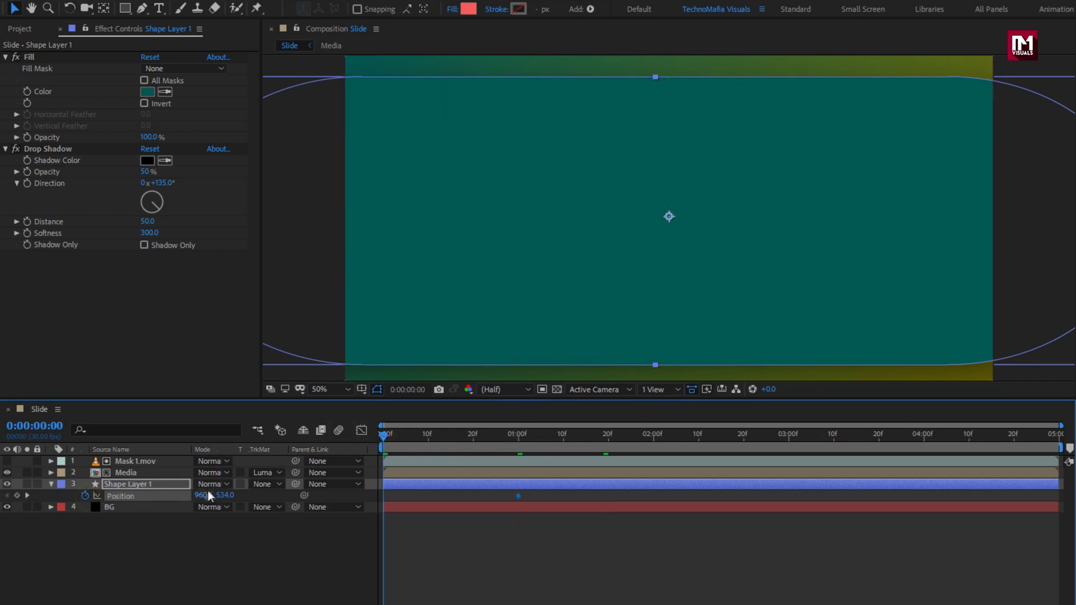
pyautogui.moveTo(203, 495); pyautogui.dragTo(137, 497)
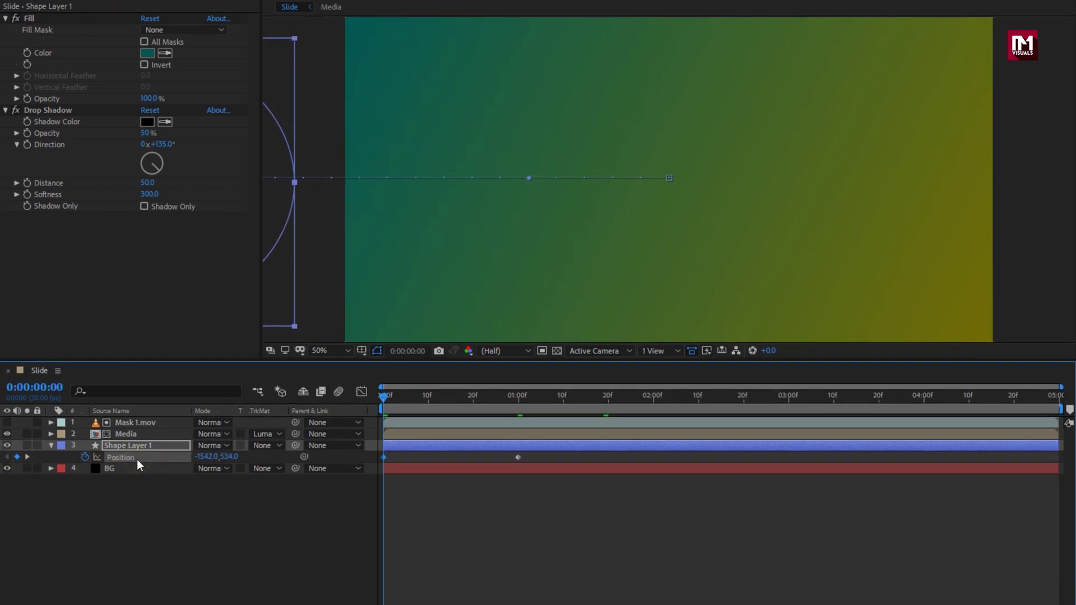
# Apply Easy Ease to both Position keyframes of the shape layer
pyautogui.moveTo(437, 433); pyautogui.dragTo(385, 438)
pyautogui.rightClick(385, 430)
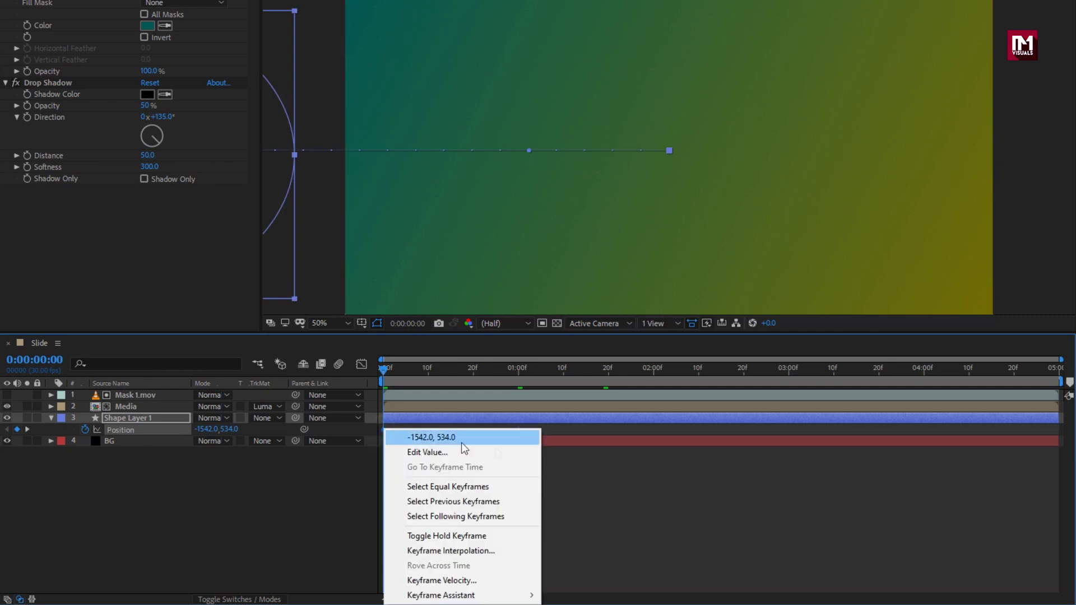
pyautogui.moveTo(523, 596)
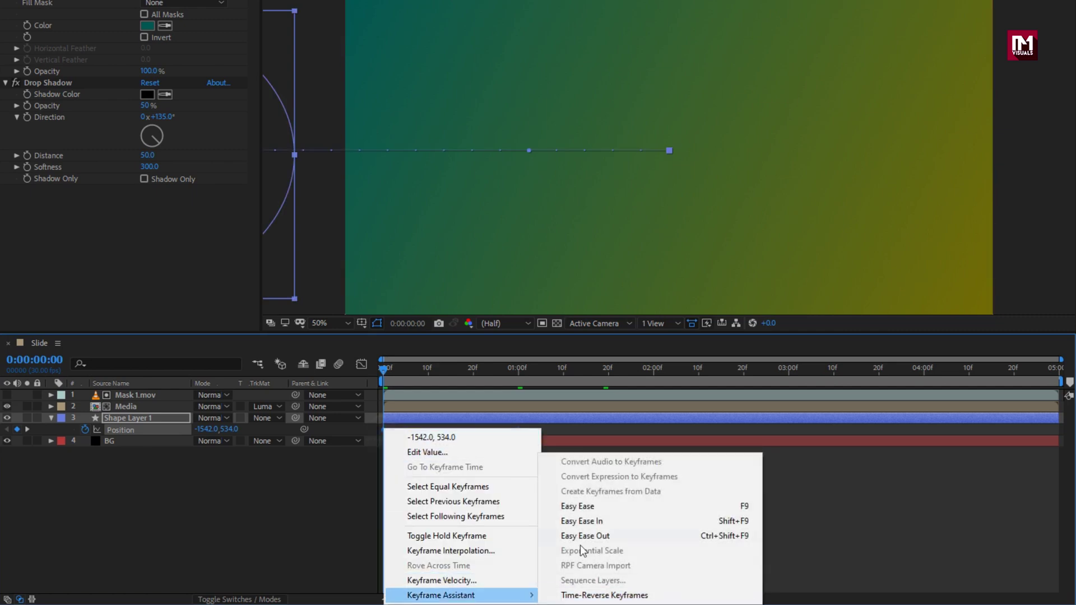
pyautogui.click(579, 506)
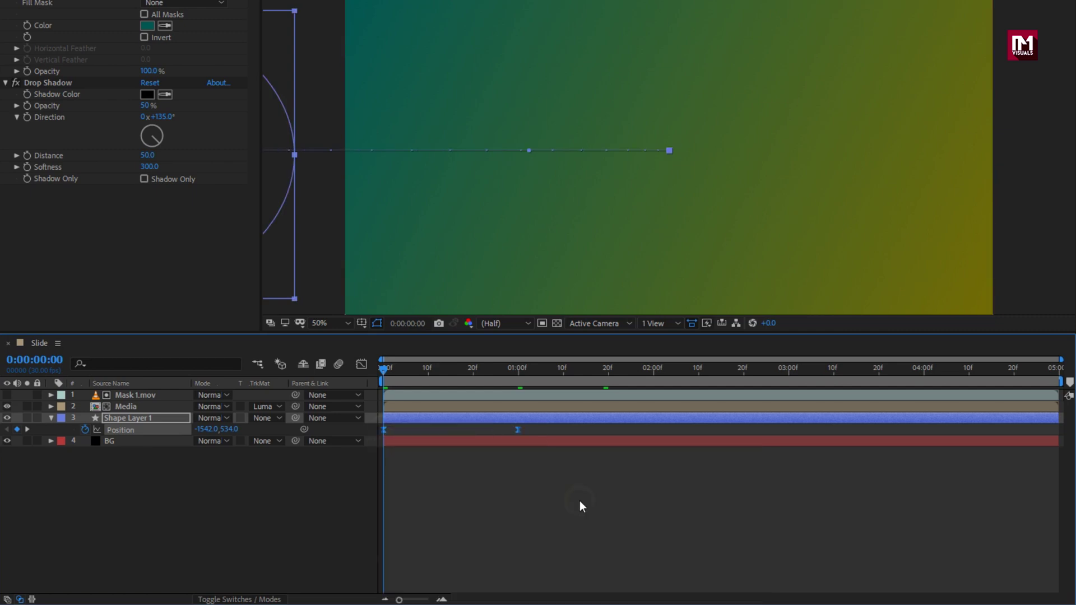
# In the Graph Editor, drag the end keyframe's influence far left for a fast start, then preview
pyautogui.click(363, 367)
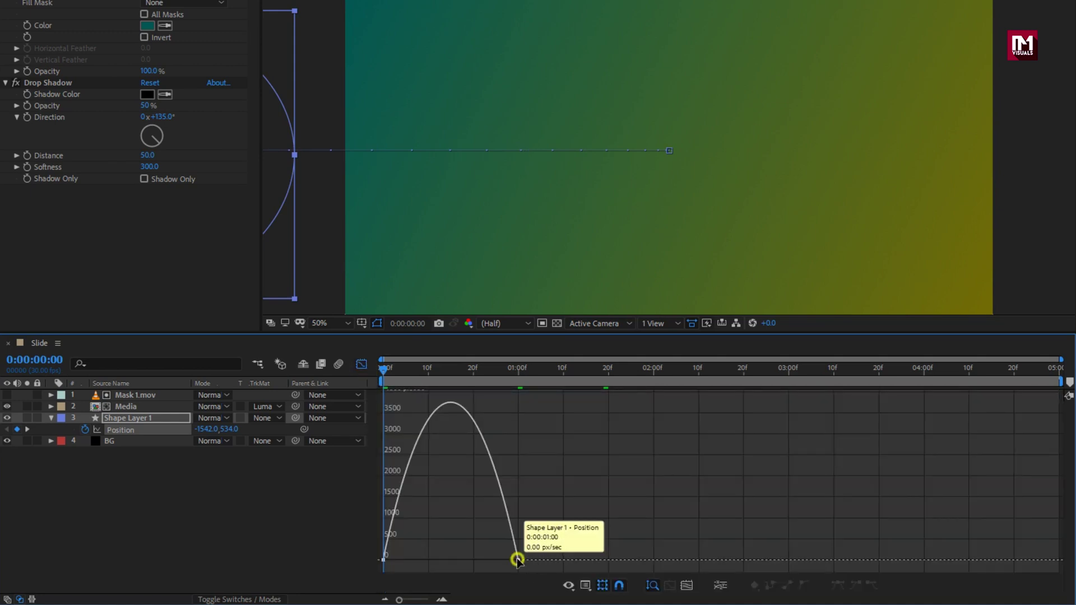
pyautogui.click(517, 560)
pyautogui.moveTo(497, 563); pyautogui.dragTo(371, 560)
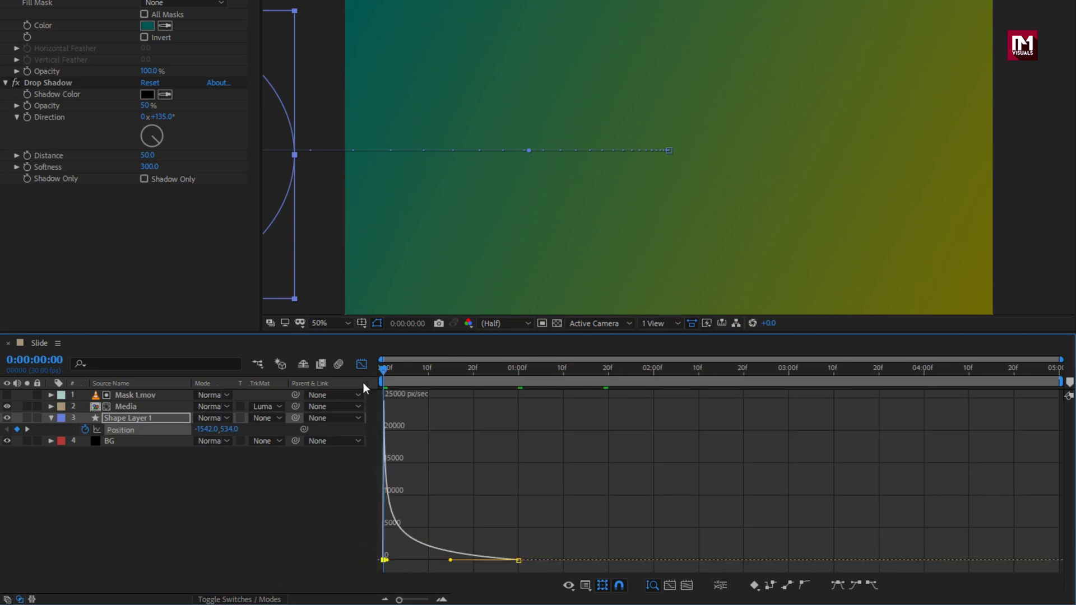
pyautogui.click(362, 365)
pyautogui.moveTo(395, 370); pyautogui.dragTo(473, 372)
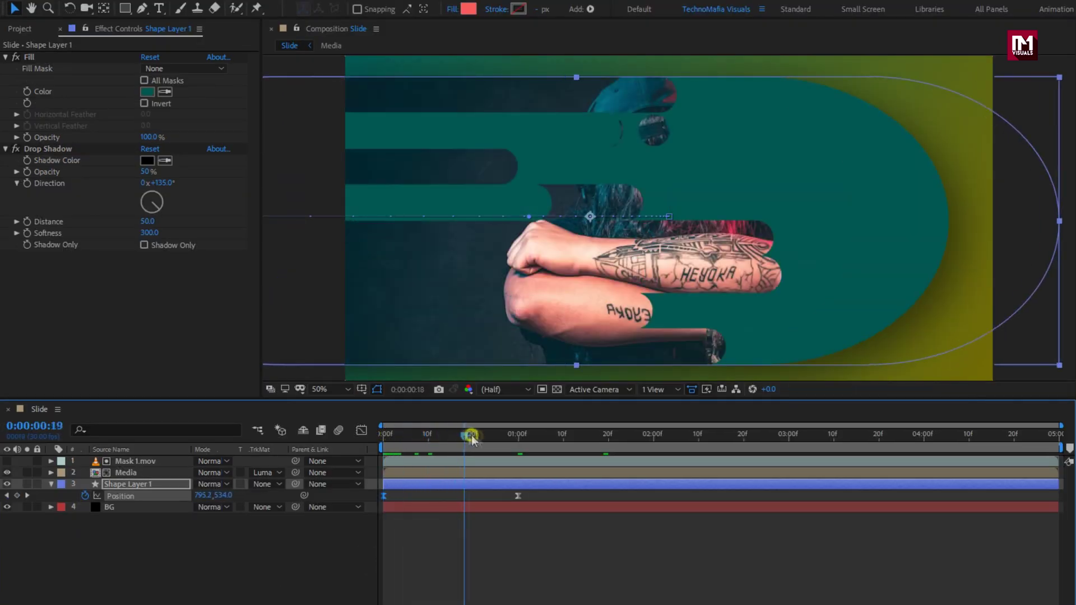
pyautogui.moveTo(470, 438); pyautogui.dragTo(494, 443)
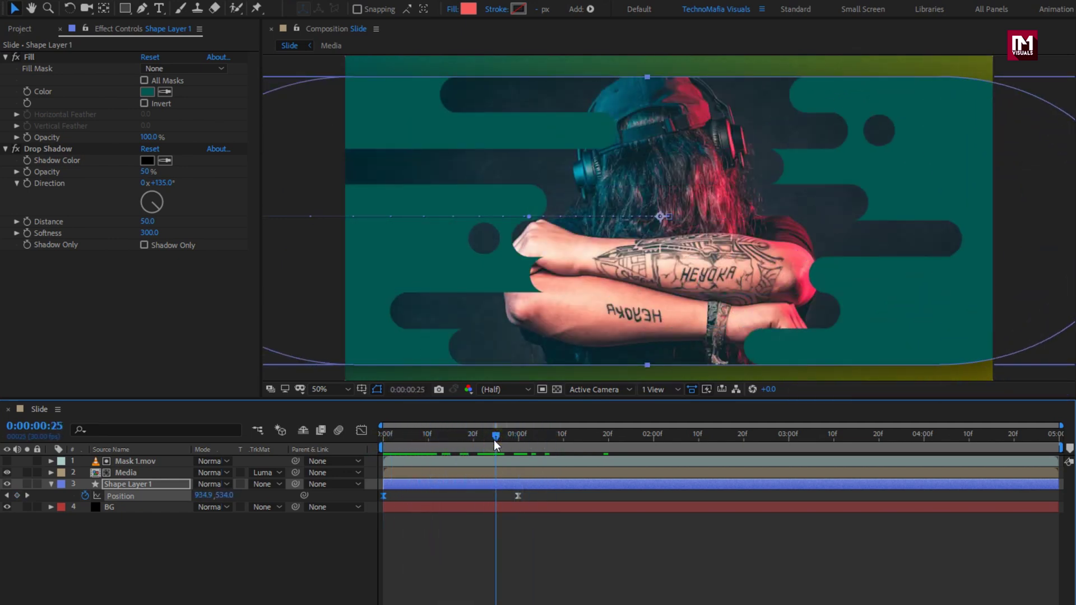
# Parent Shape Layer 1 to Mask 1.mov
pyautogui.click(52, 484)
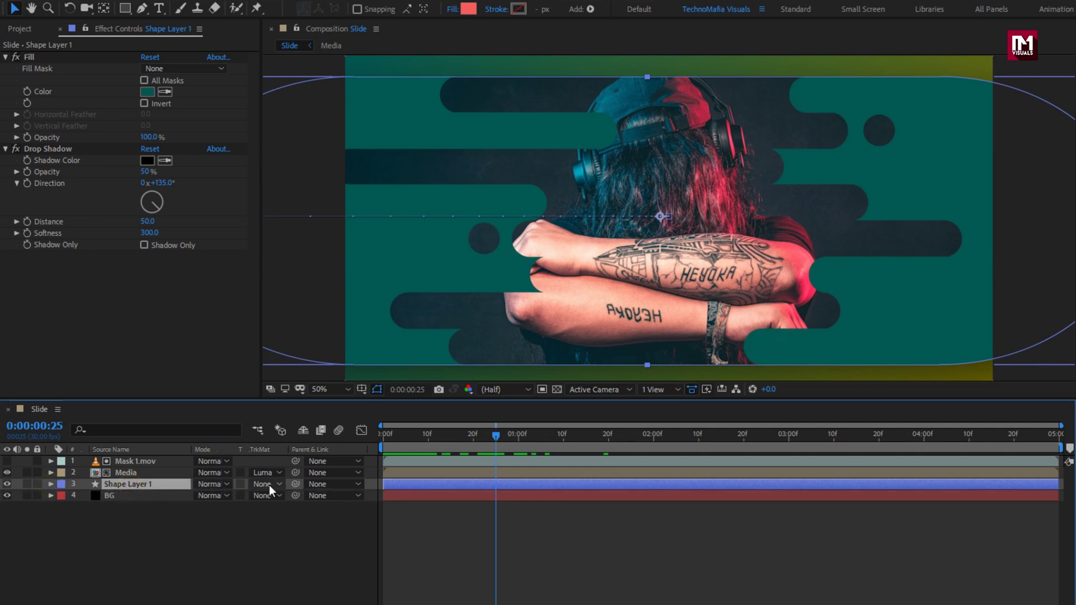
pyautogui.click(329, 483)
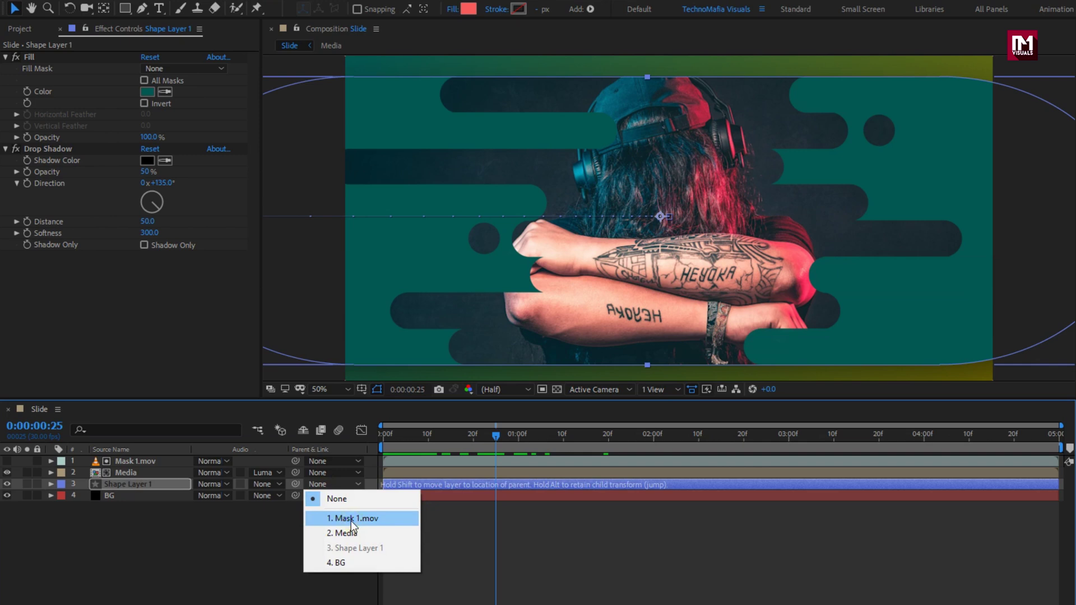
pyautogui.click(351, 518)
# Rotate the Mask 1.mov layer to -31°
pyautogui.press('r')
pyautogui.click(148, 462)
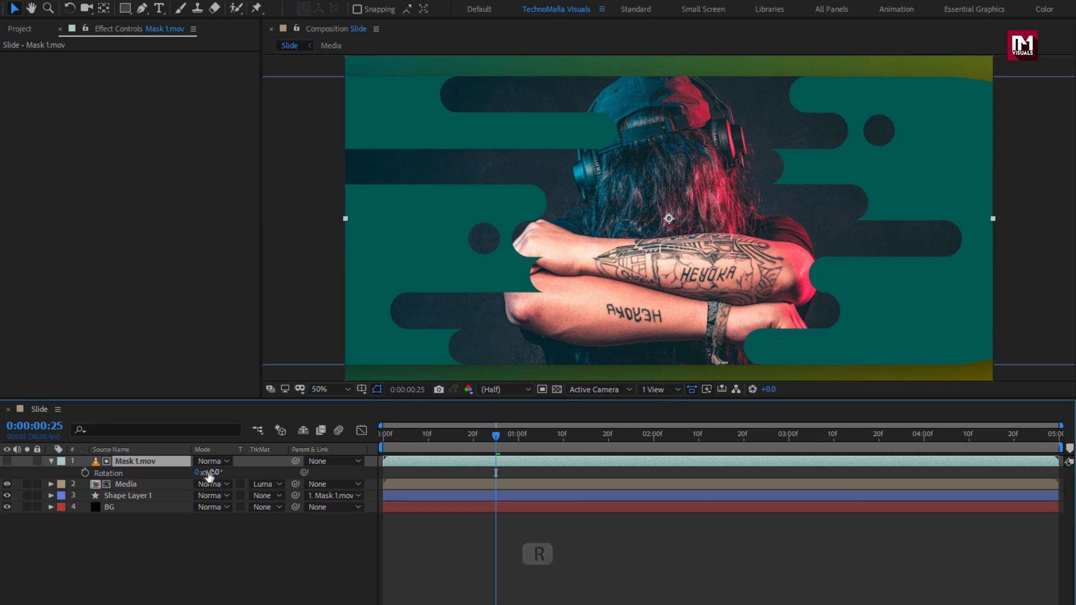
pyautogui.moveTo(210, 472)
pyautogui.mouseDown()
pyautogui.moveTo(231, 473)
pyautogui.moveTo(198, 474)
pyautogui.moveTo(195, 485)
pyautogui.mouseUp()
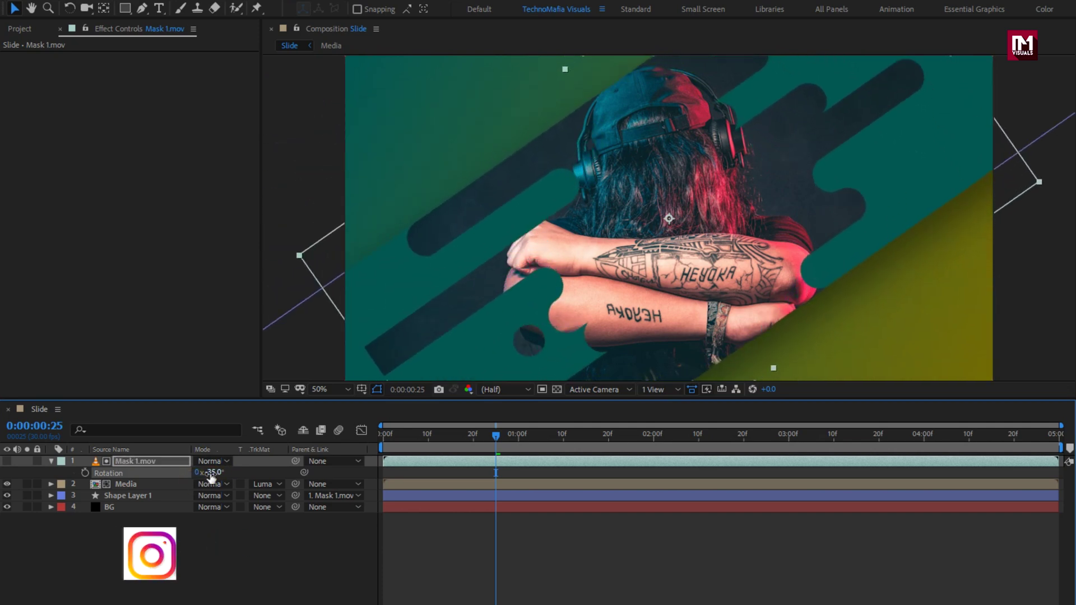
pyautogui.moveTo(212, 477); pyautogui.dragTo(216, 474)
# Scale Mask 1.mov to 136% and shift it up-left in the viewer
pyautogui.press('s')
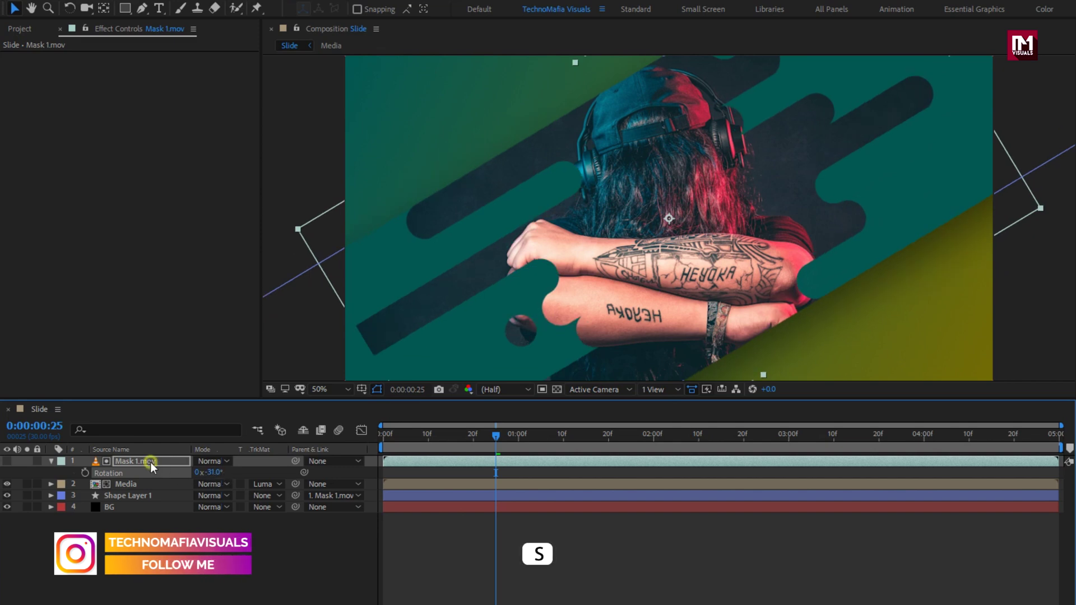
pyautogui.press('s')
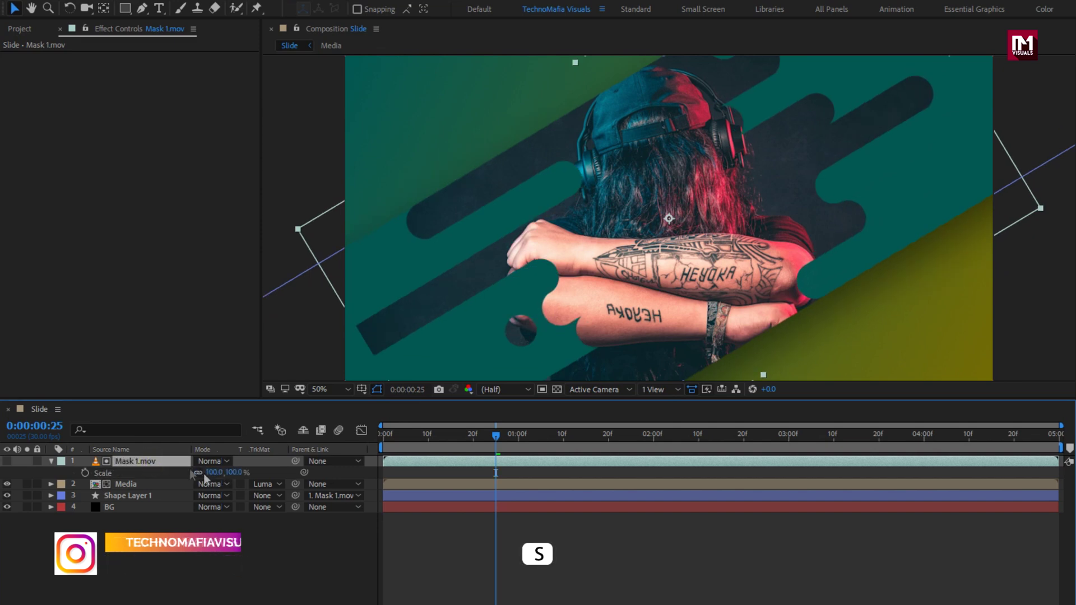
pyautogui.moveTo(229, 478); pyautogui.dragTo(254, 478)
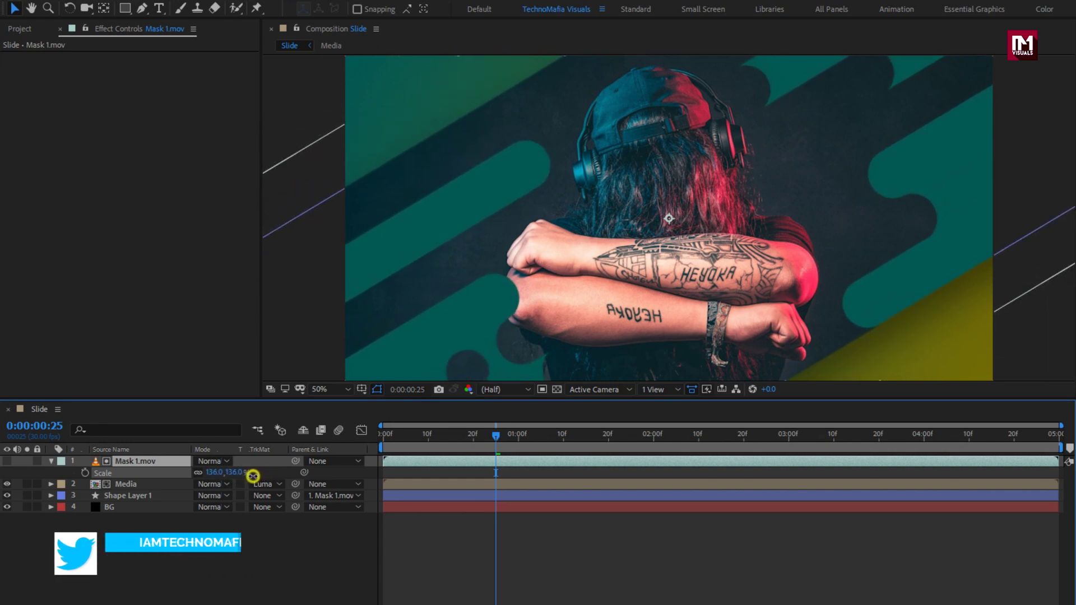
pyautogui.click(514, 306)
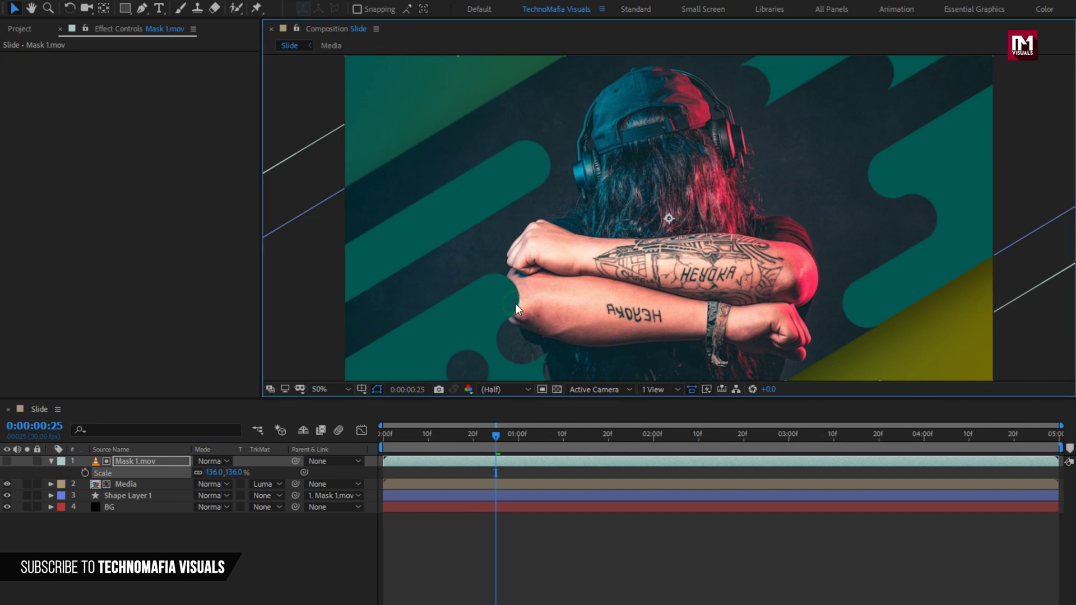
pyautogui.moveTo(613, 328)
pyautogui.mouseDown()
pyautogui.moveTo(583, 292)
pyautogui.moveTo(603, 329)
pyautogui.mouseUp()
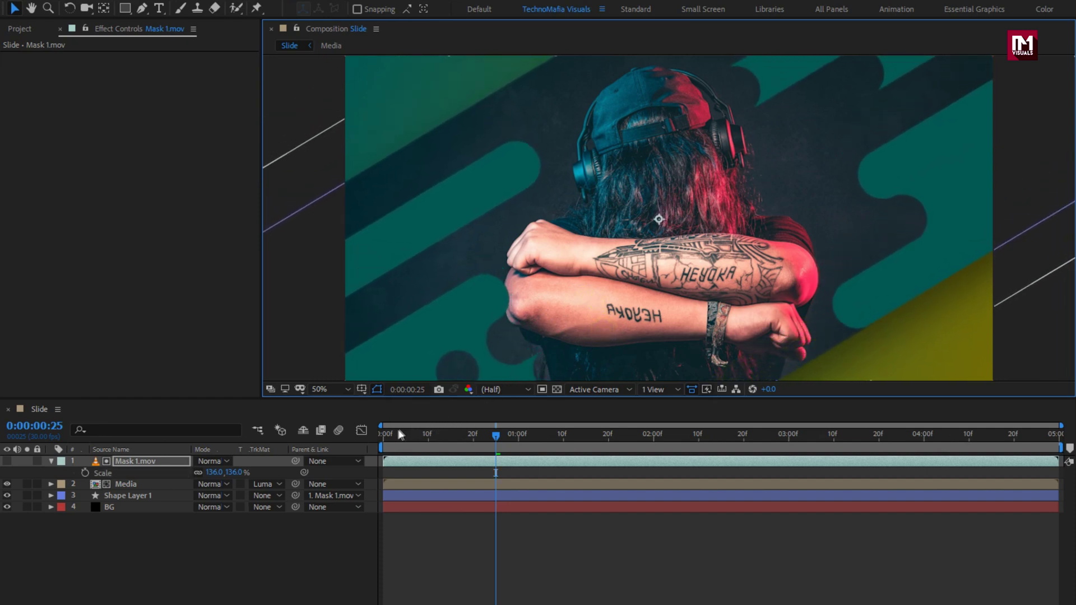
# Preview the slide's reveal from 0:00, then stop playback
pyautogui.click(378, 435)
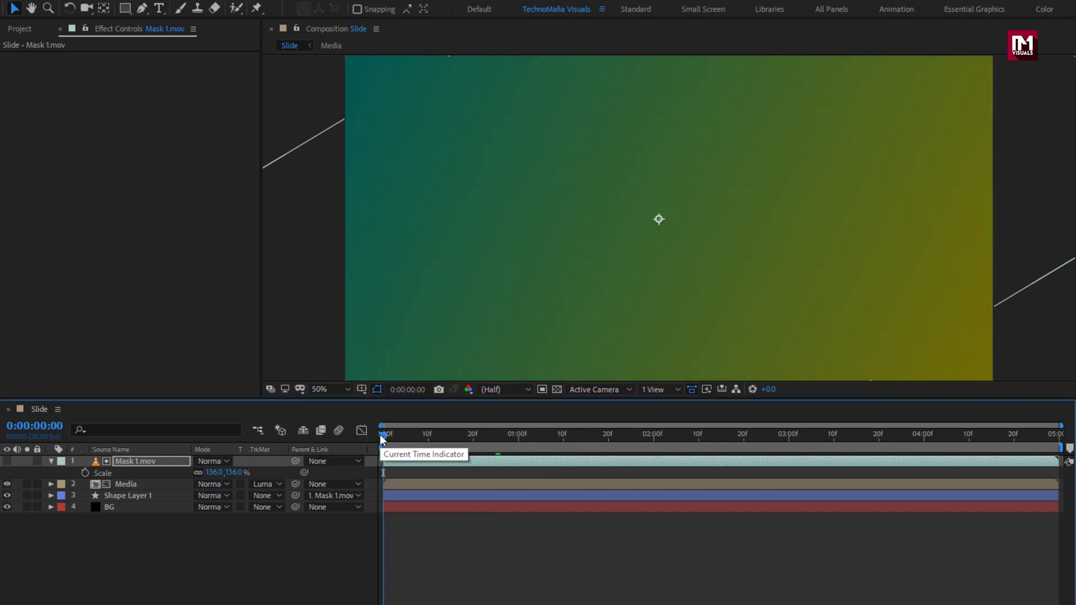
pyautogui.press('space')
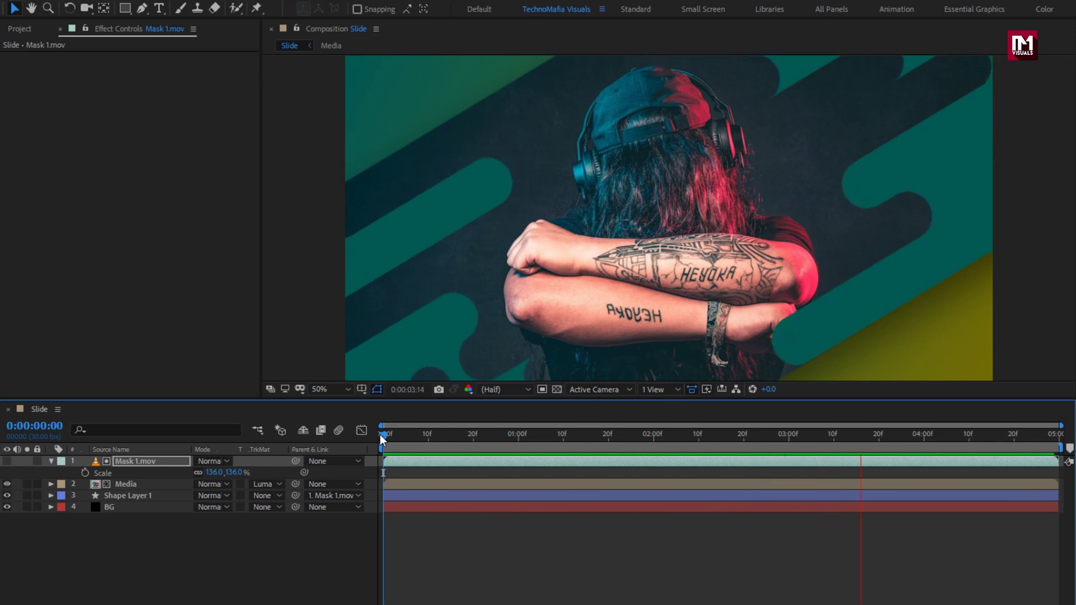
pyautogui.press('space')
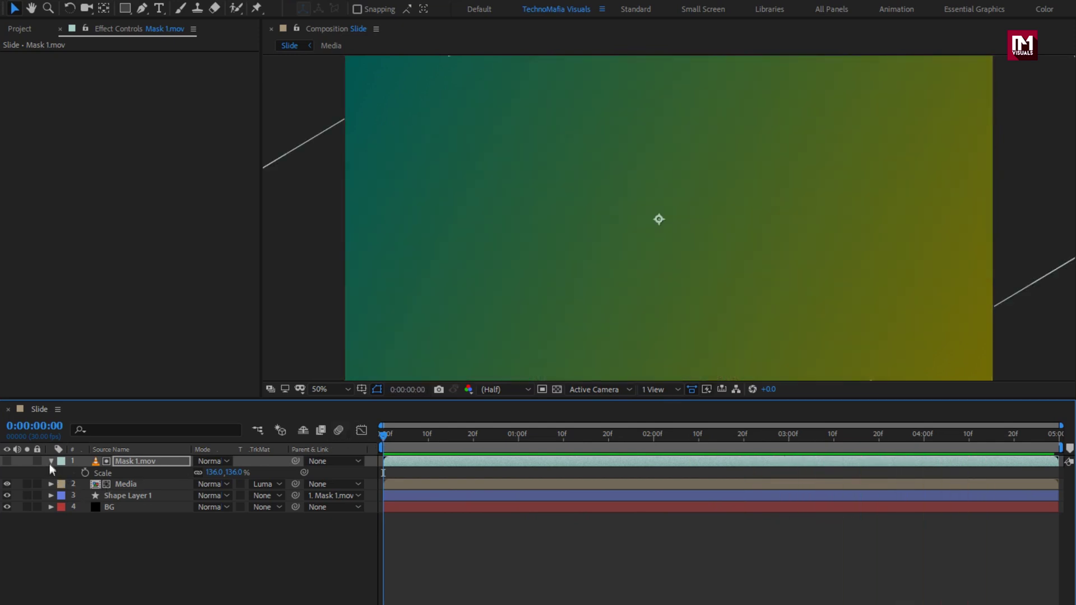
# Collapse Mask 1.mov's Scale, move to 0:00:02:07, and deselect all layers
pyautogui.click(51, 462)
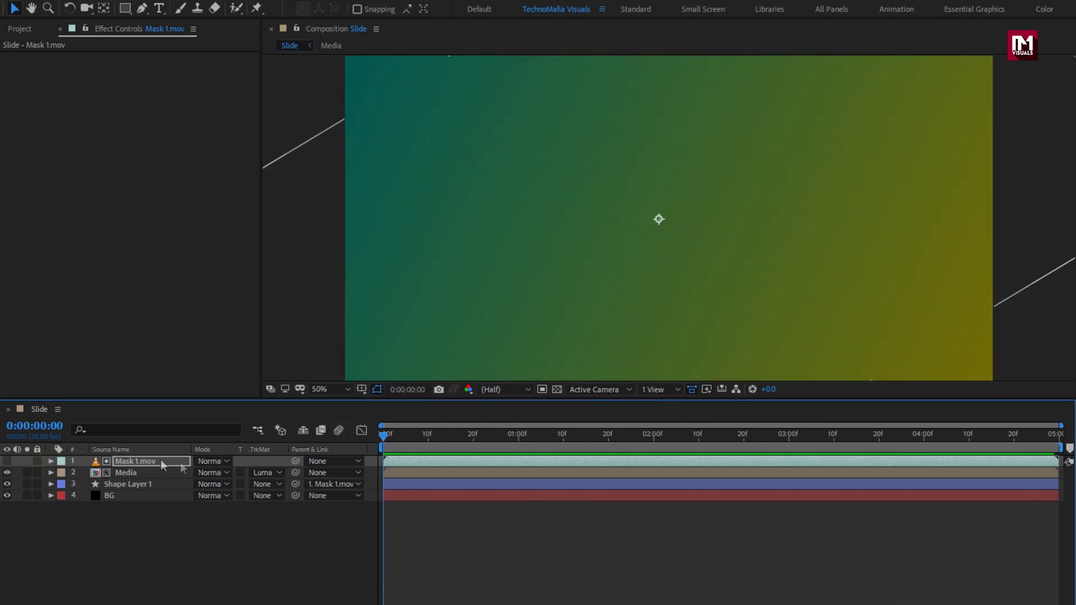
pyautogui.moveTo(385, 431); pyautogui.dragTo(686, 438)
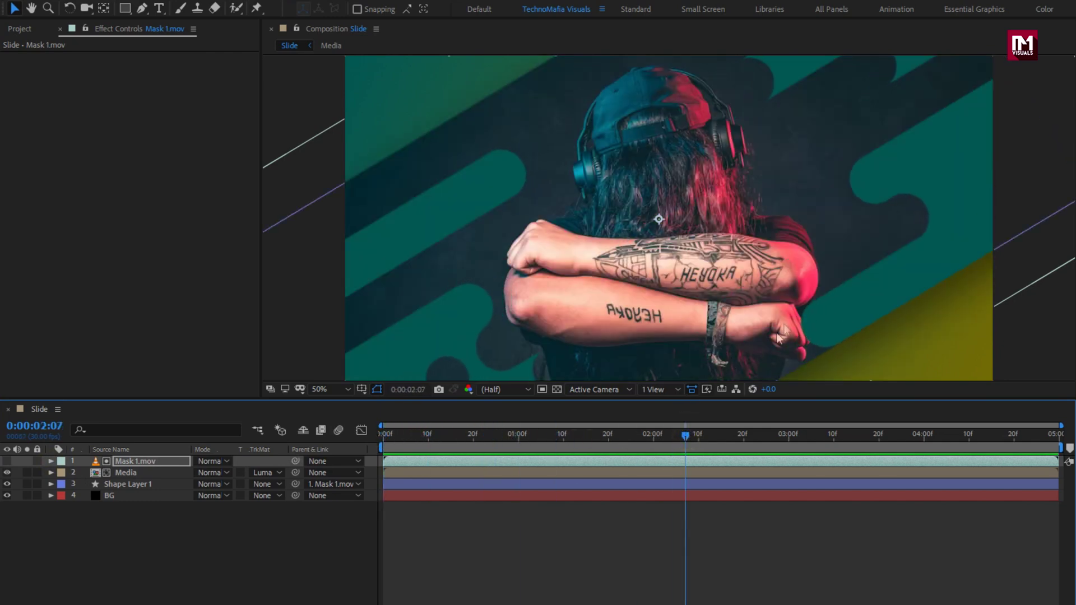
pyautogui.click(240, 516)
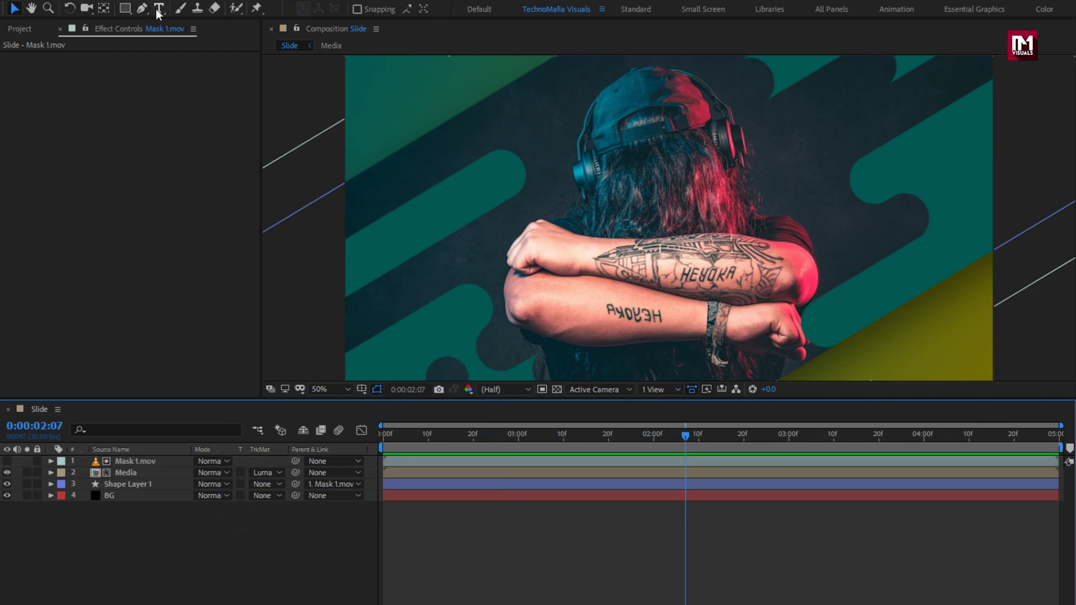
# Add a 'slideshow' text layer over the photo and position it
pyautogui.click(758, 346)
pyautogui.write('s')
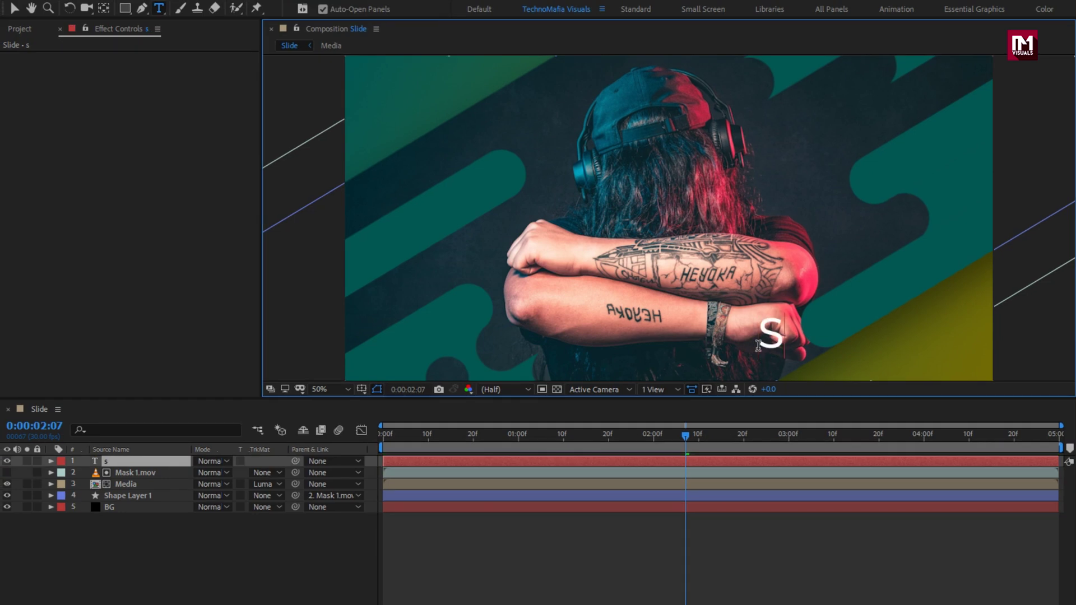
pyautogui.write('li')
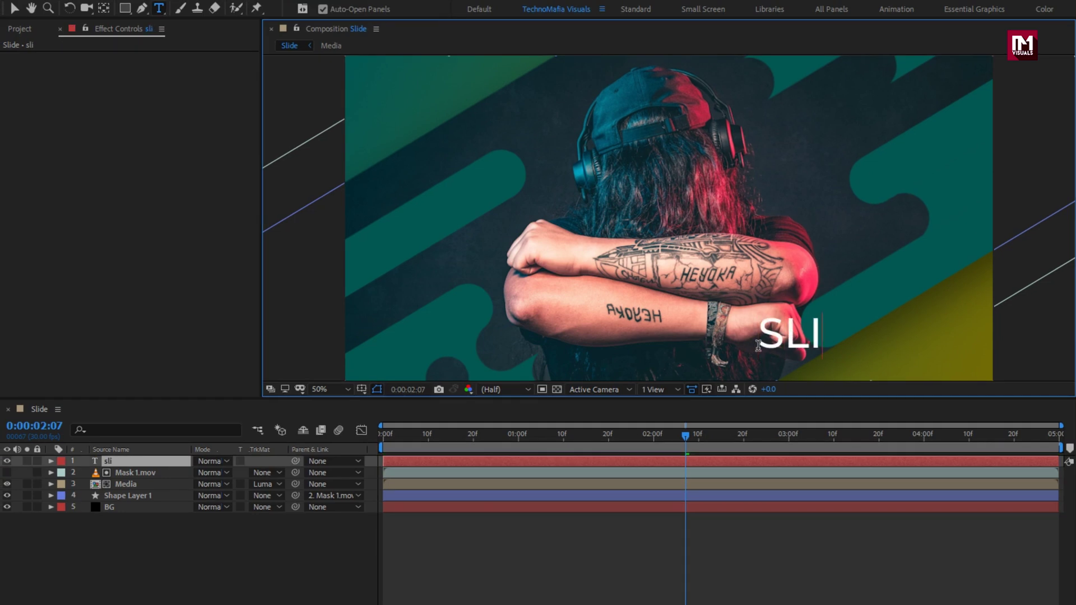
pyautogui.write('deshow')
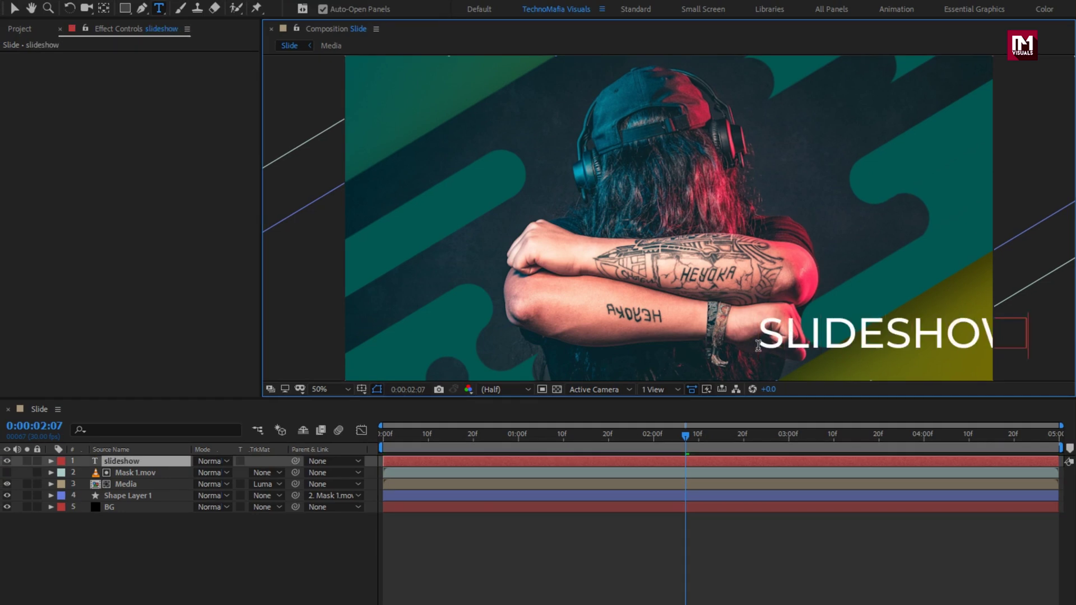
pyautogui.press('KP_Enter')
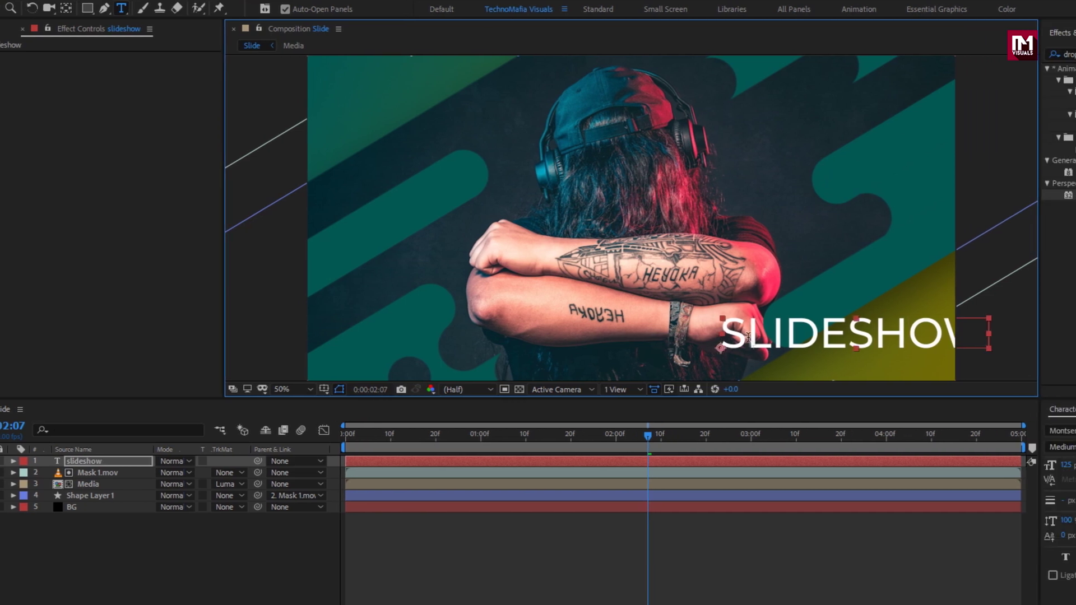
pyautogui.moveTo(784, 336); pyautogui.dragTo(712, 339)
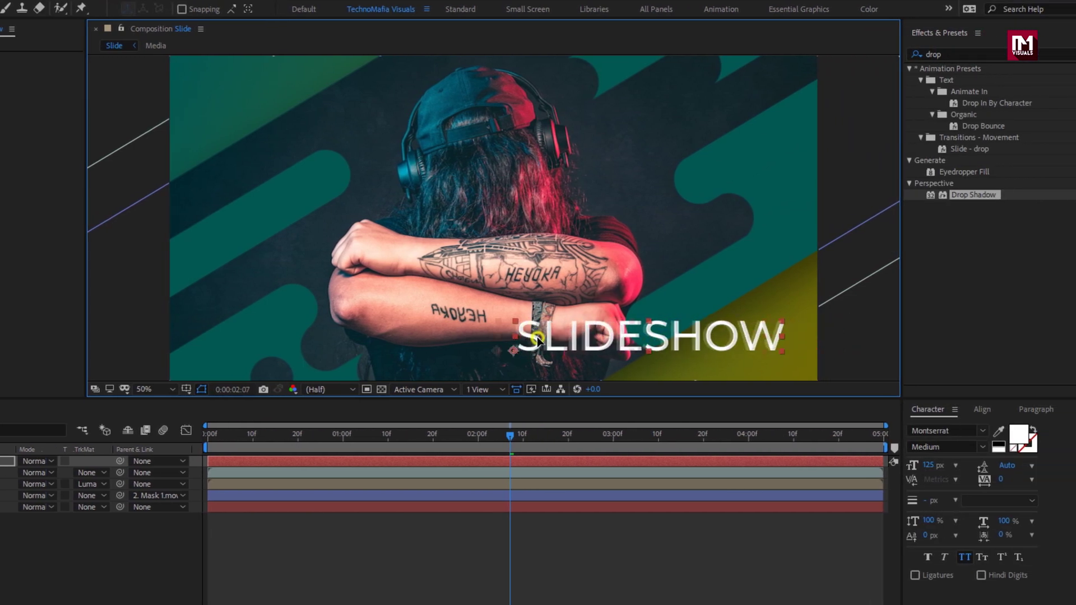
pyautogui.moveTo(537, 339); pyautogui.dragTo(538, 334)
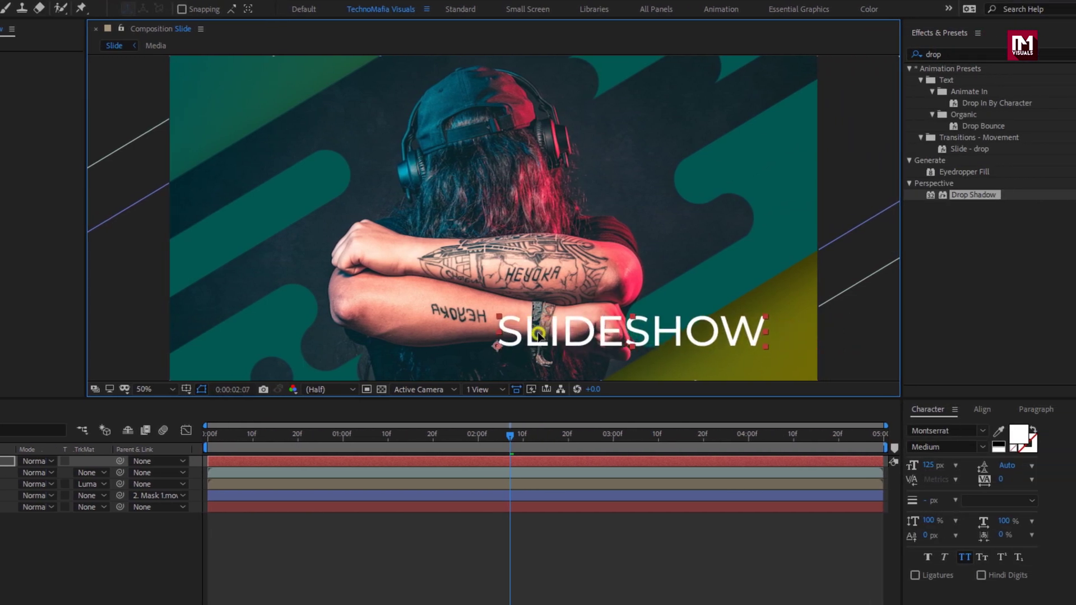
# Make the SLIDESHOW title Montserrat Bold at 78 px and shift it right
pyautogui.click(983, 449)
pyautogui.click(936, 361)
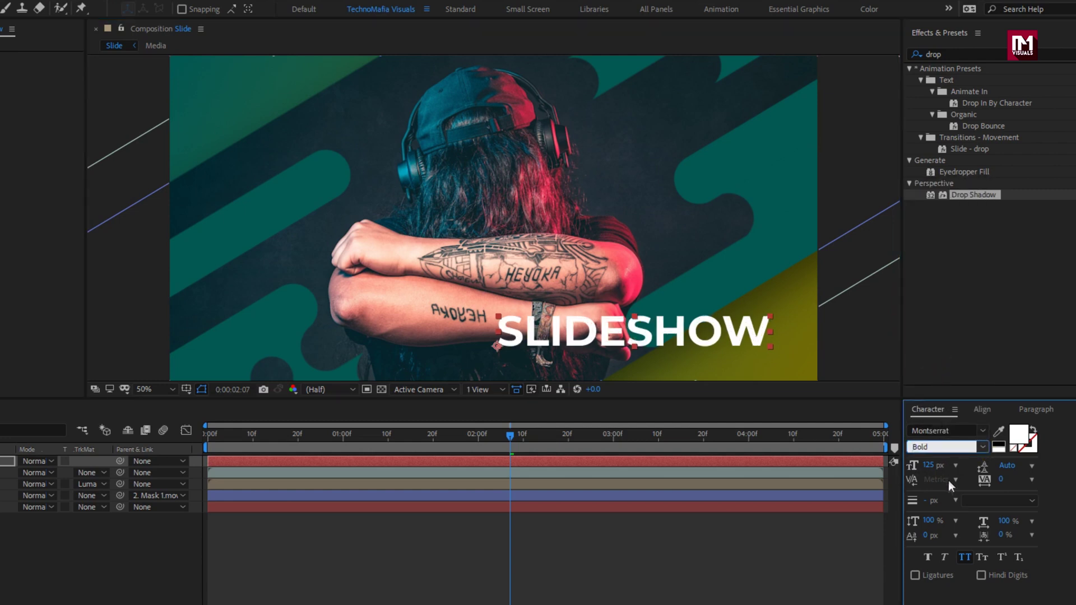
pyautogui.moveTo(931, 468); pyautogui.dragTo(914, 468)
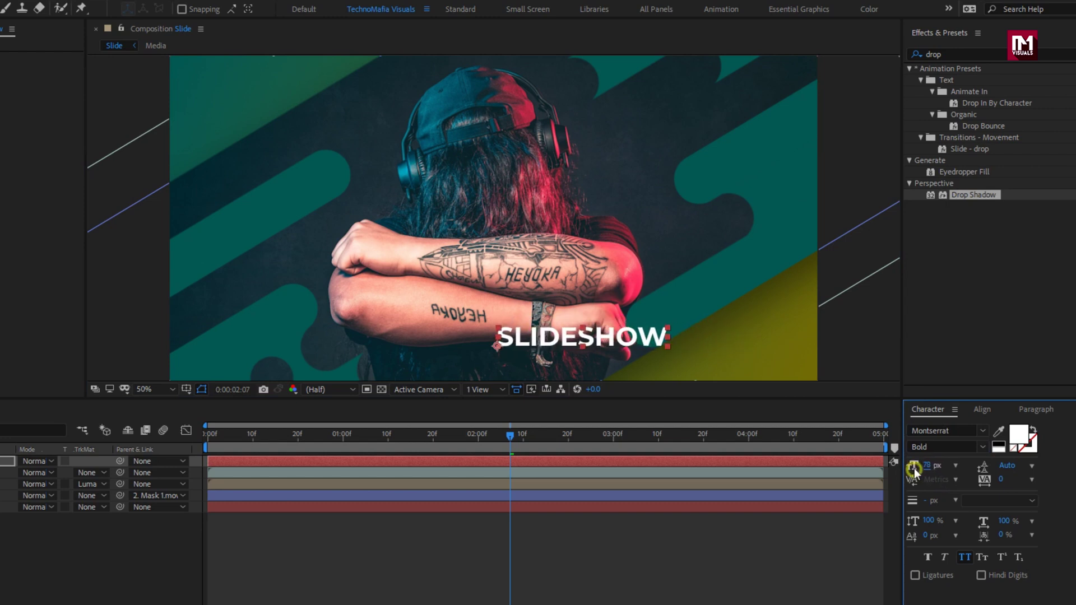
pyautogui.moveTo(583, 340); pyautogui.dragTo(639, 335)
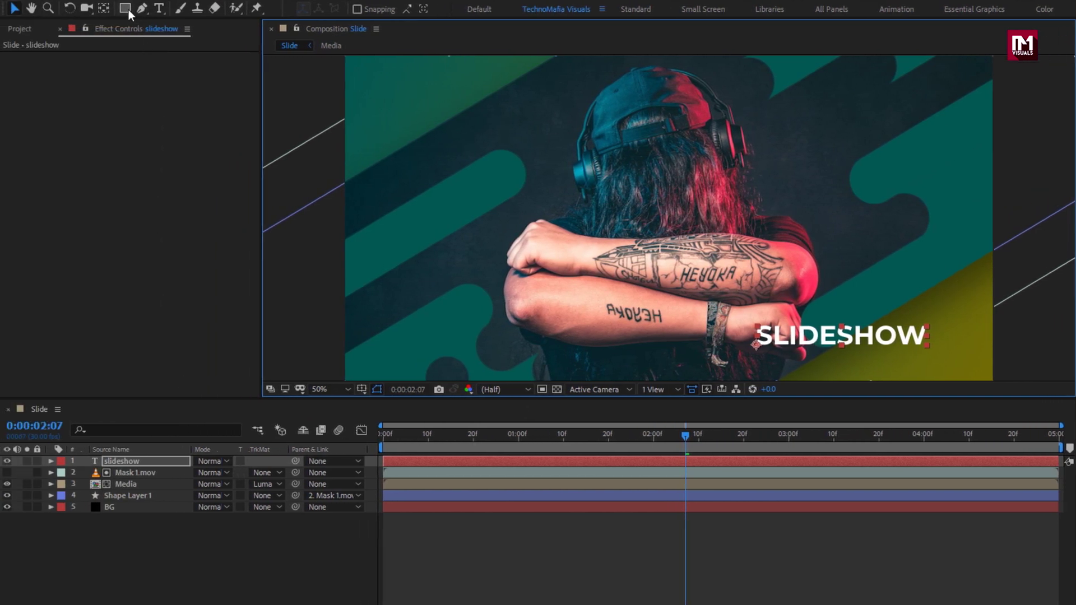
# Draw a coral rectangle across the SLIDESHOW title at 100% view zoom
pyautogui.click(126, 9)
pyautogui.click(144, 519)
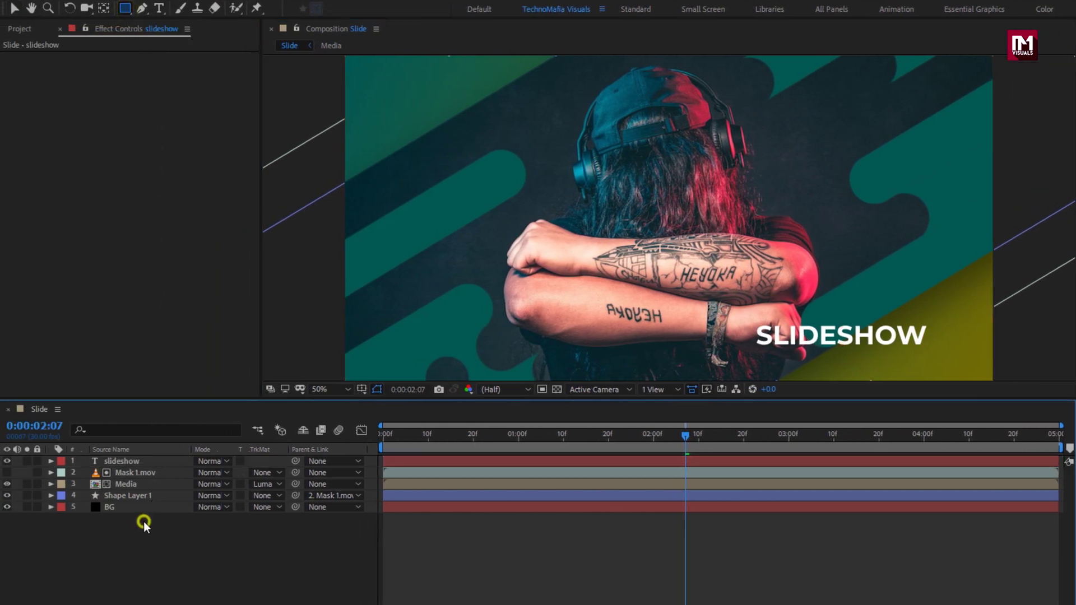
pyautogui.press('.')
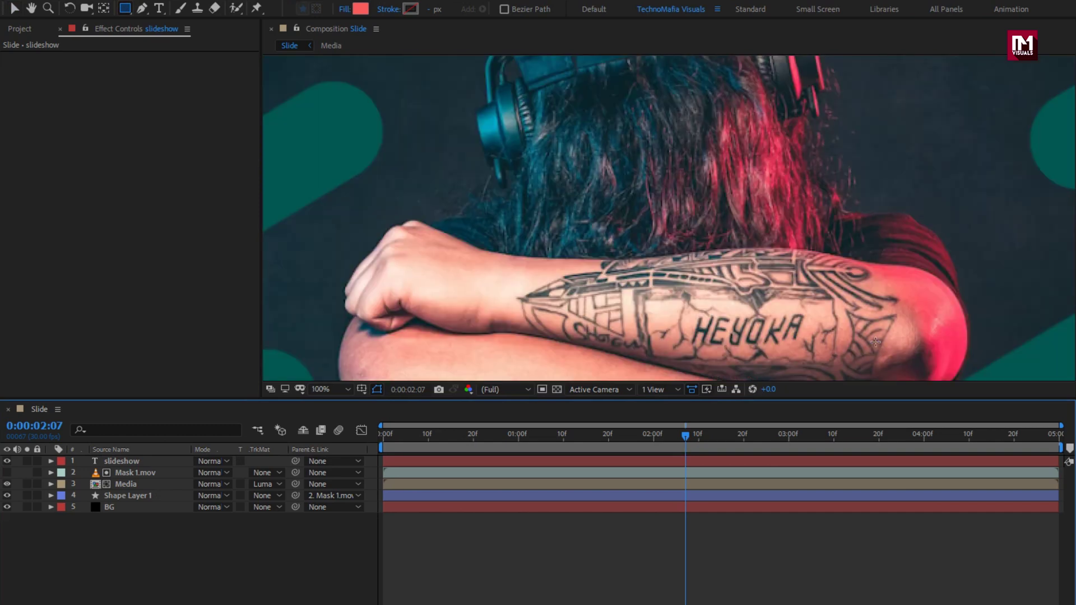
pyautogui.press('h')
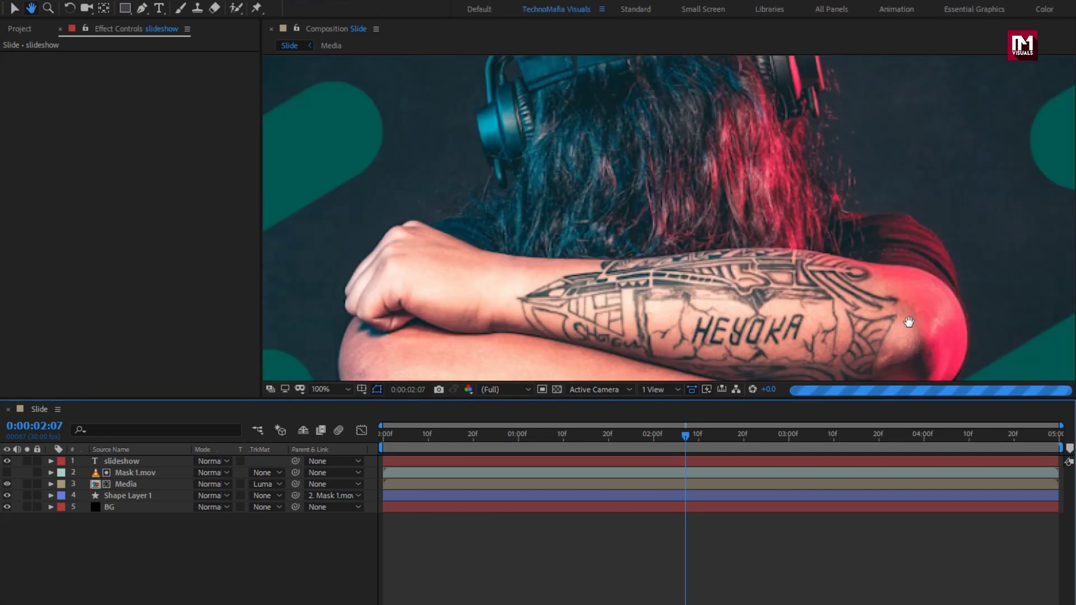
pyautogui.moveTo(908, 323); pyautogui.dragTo(623, 131)
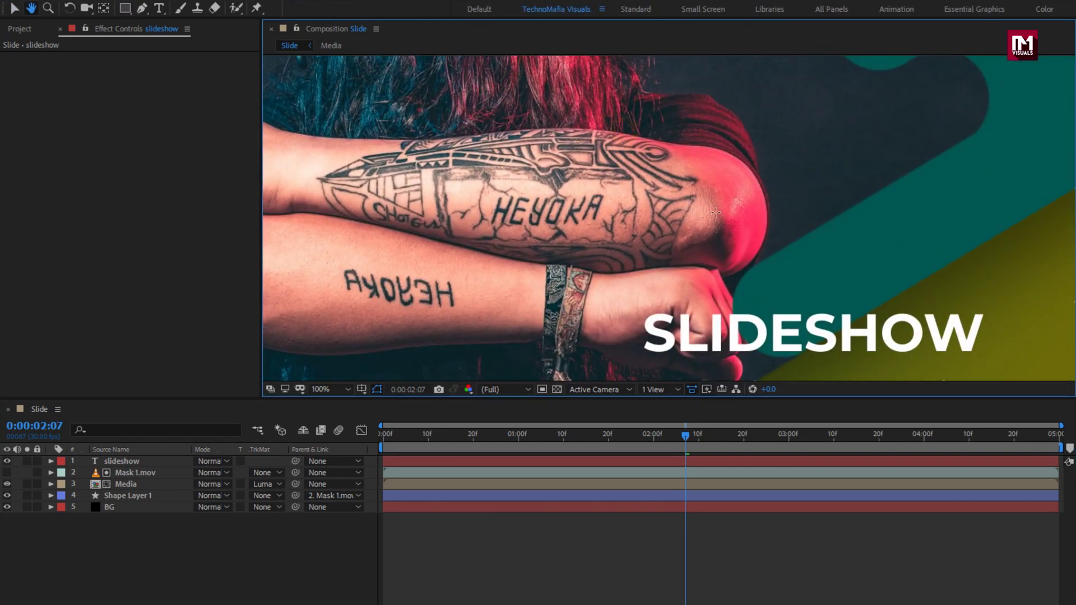
pyautogui.moveTo(822, 272)
pyautogui.mouseDown()
pyautogui.moveTo(738, 233)
pyautogui.moveTo(804, 261)
pyautogui.mouseUp()
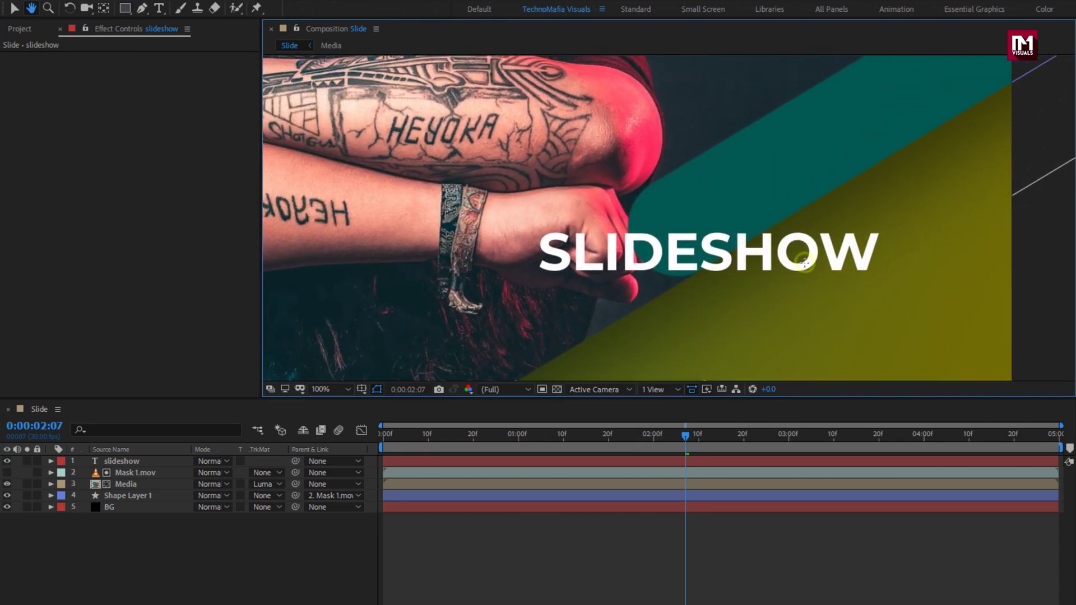
pyautogui.press('q')
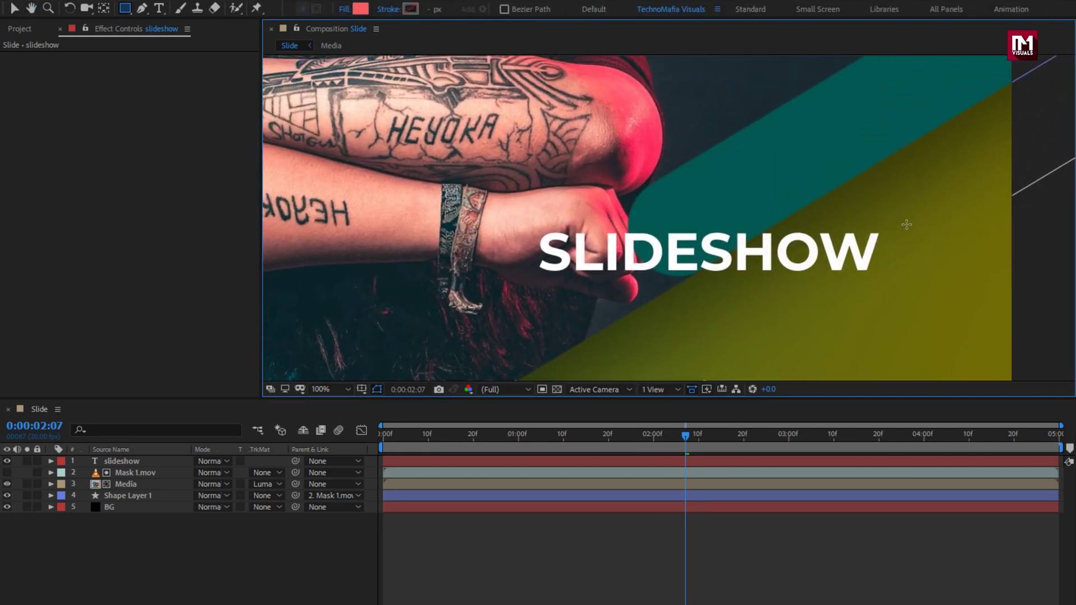
pyautogui.moveTo(907, 222); pyautogui.dragTo(522, 284)
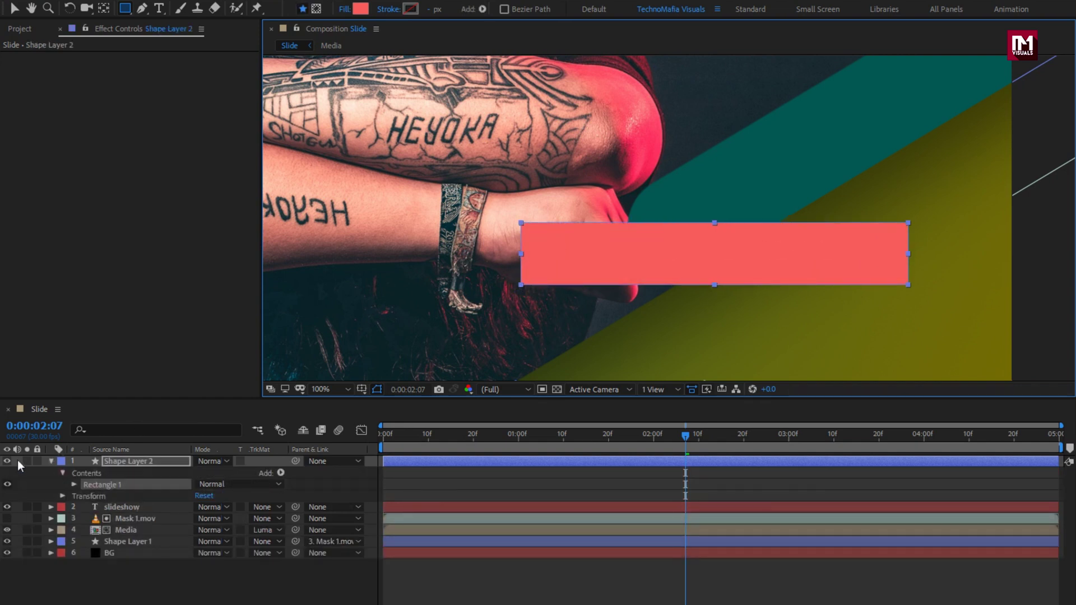
# Place Shape Layer 2 beneath the slideshow text layer and nudge it up
pyautogui.click(51, 461)
pyautogui.moveTo(119, 464); pyautogui.dragTo(120, 480)
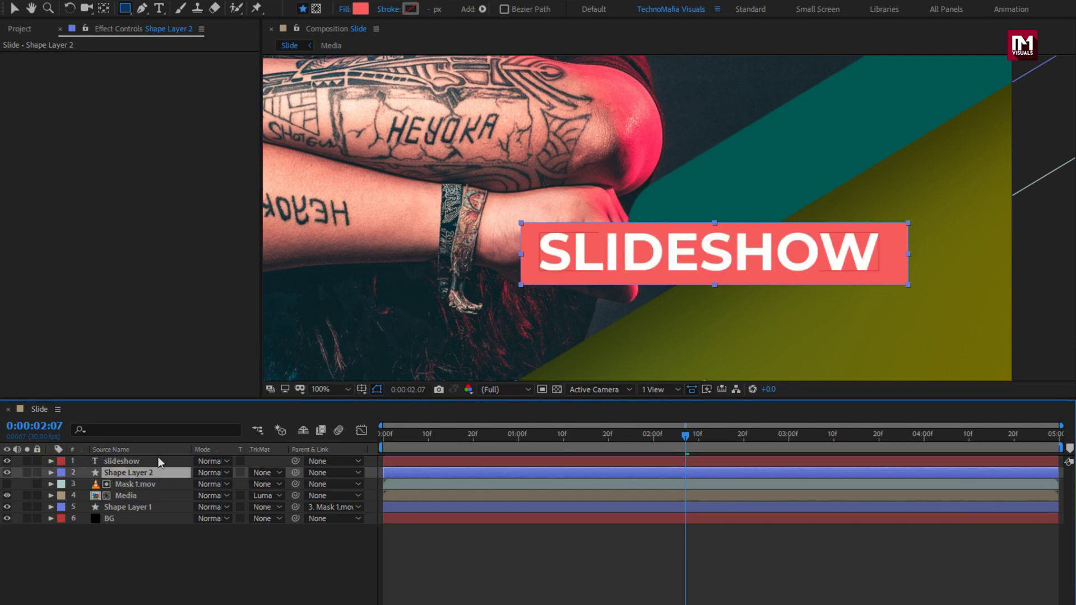
pyautogui.press('Return')
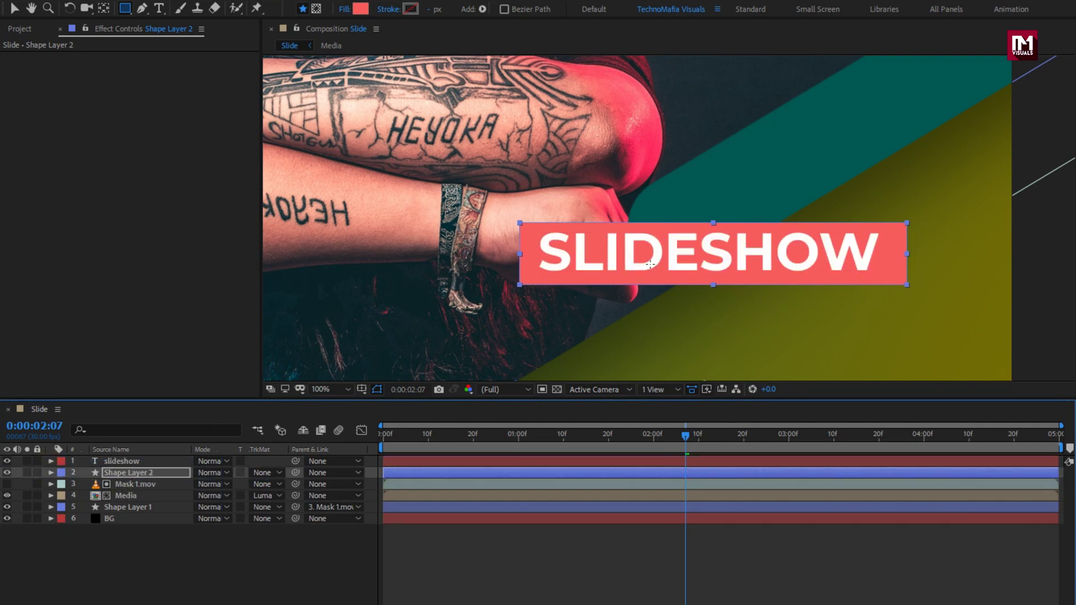
pyautogui.press('Up')
pyautogui.press('Up')
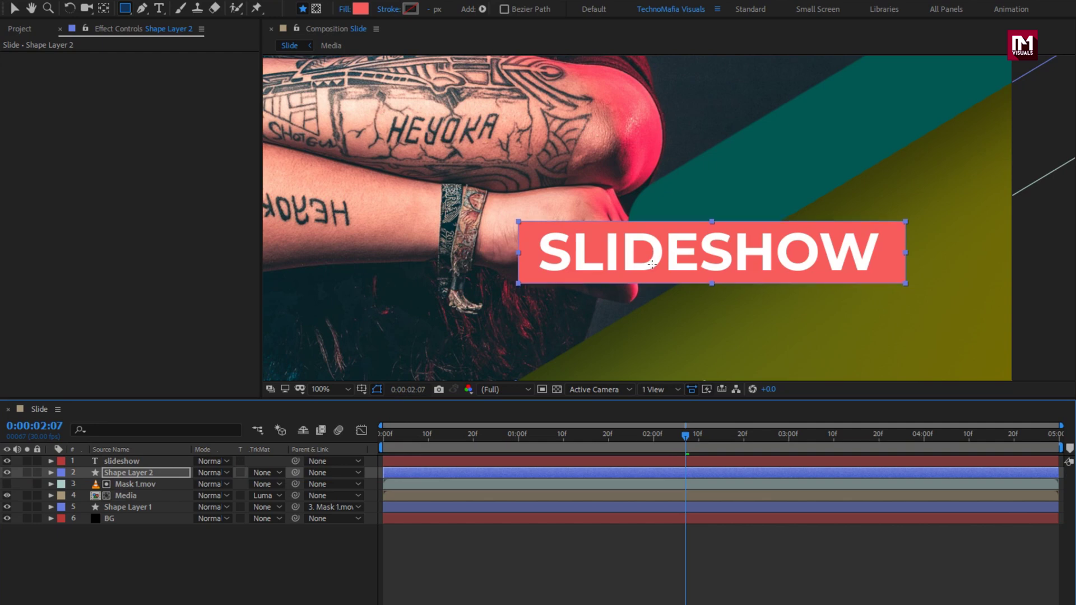
# Move Shape Layer 2's anchor point to the middle of the bar's left edge using Pan Behind
pyautogui.scroll(-2, 654, 256)
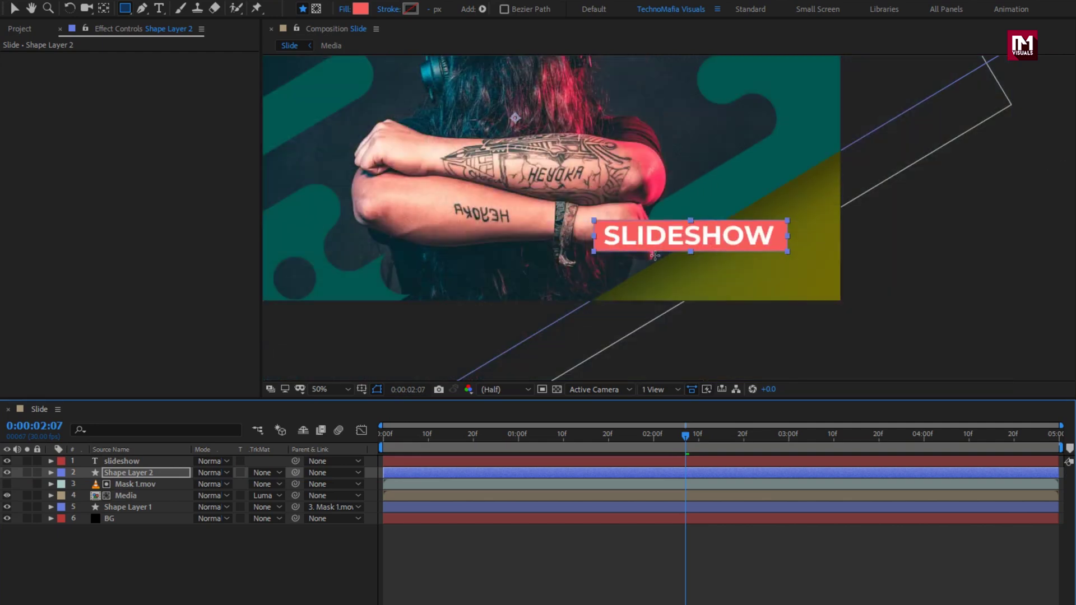
pyautogui.click(132, 471)
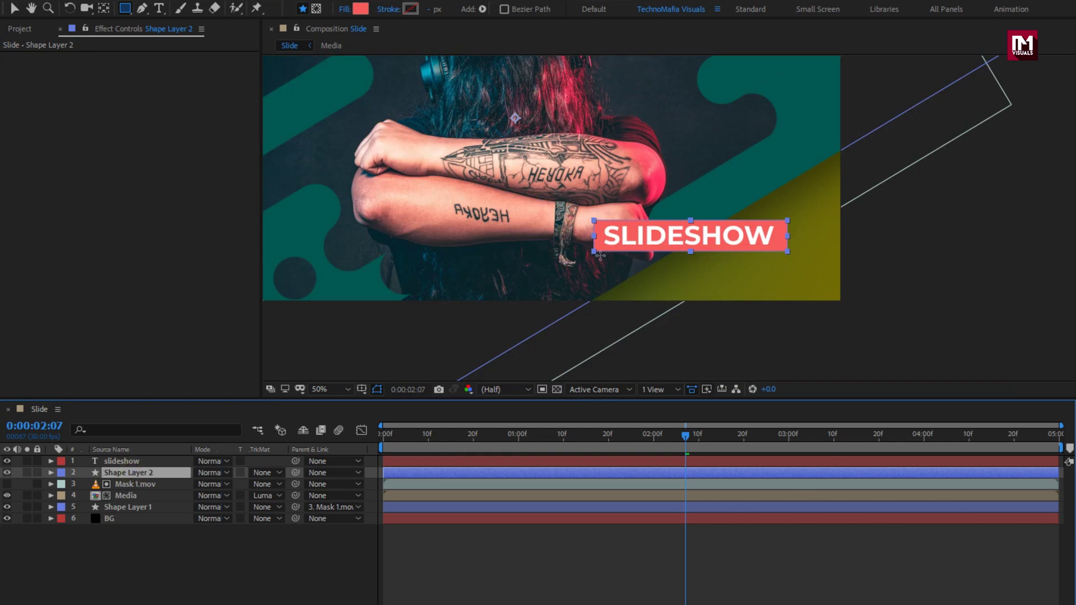
pyautogui.press('y')
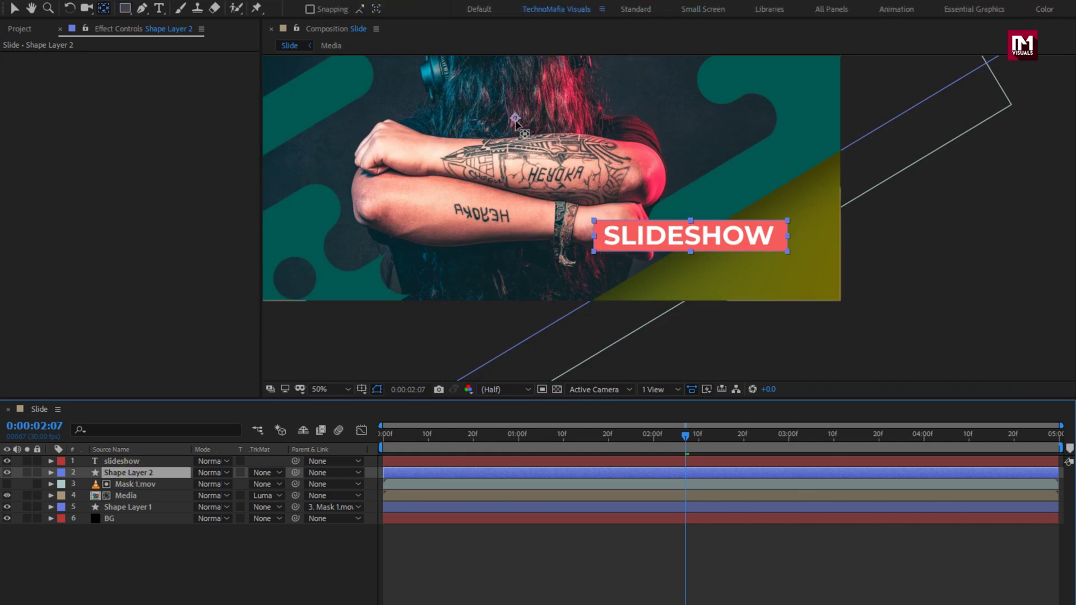
pyautogui.moveTo(515, 121); pyautogui.dragTo(591, 238)
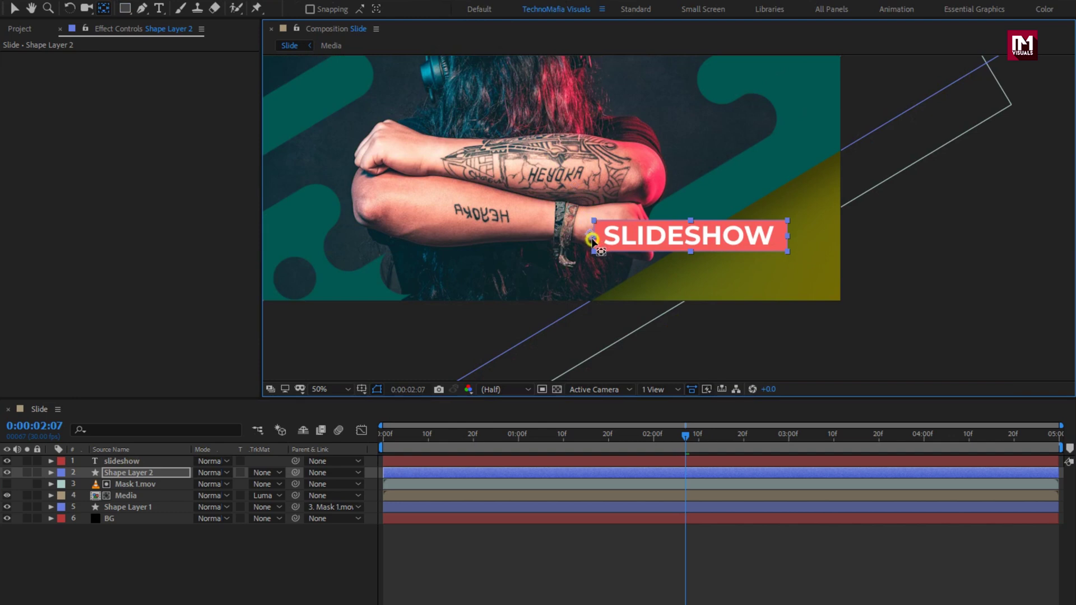
pyautogui.press('q')
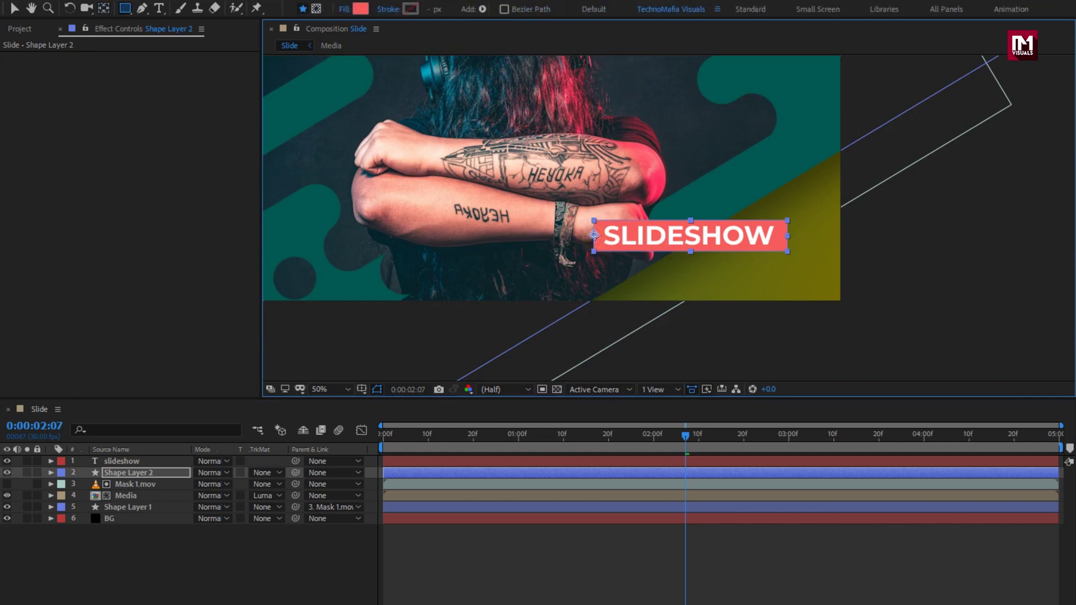
pyautogui.press('.')
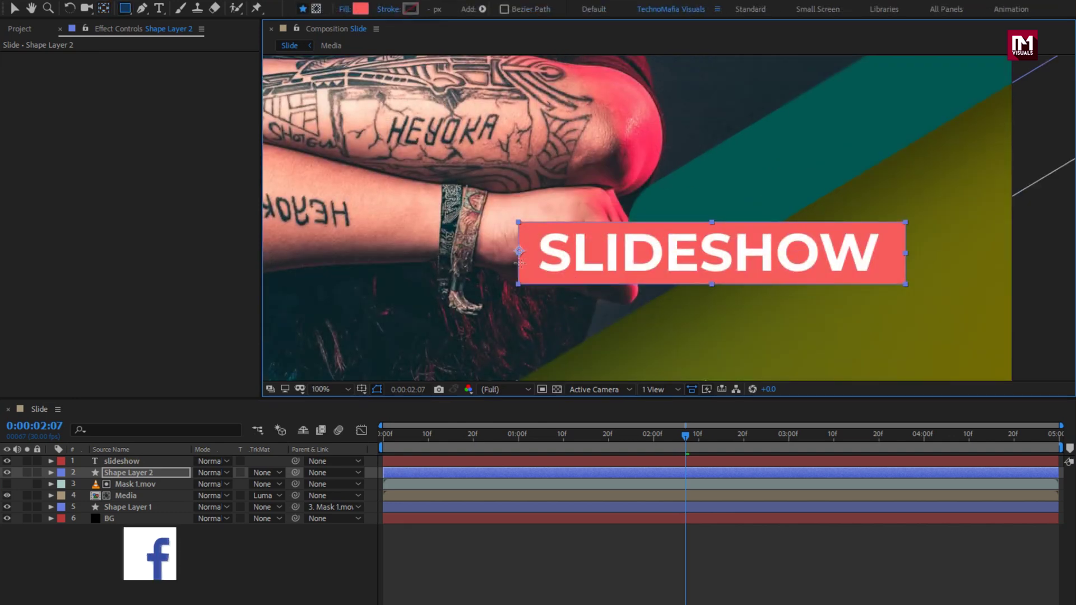
pyautogui.press('y')
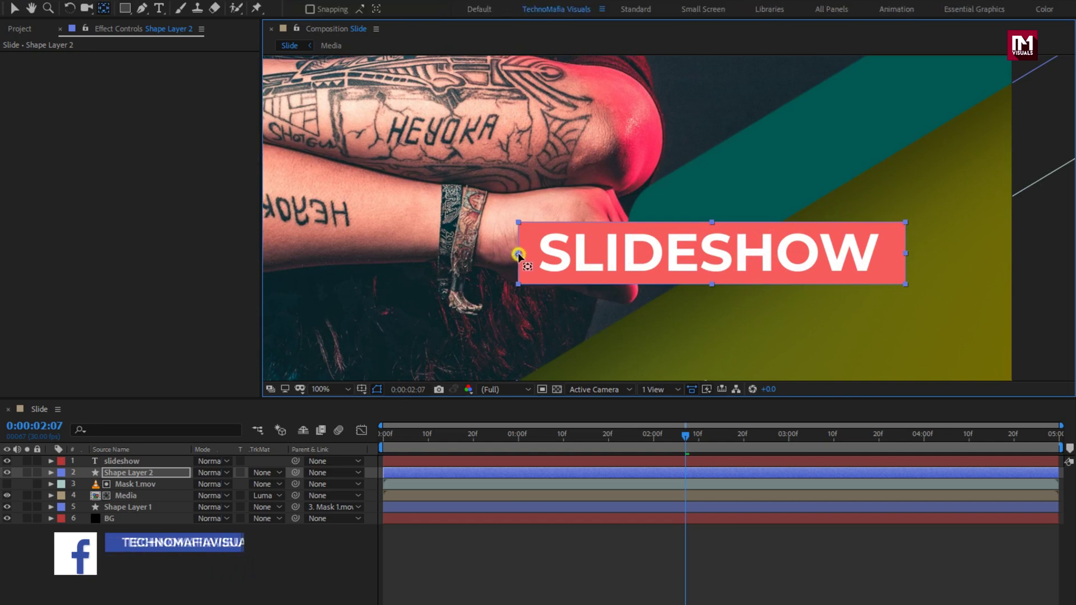
pyautogui.press('q')
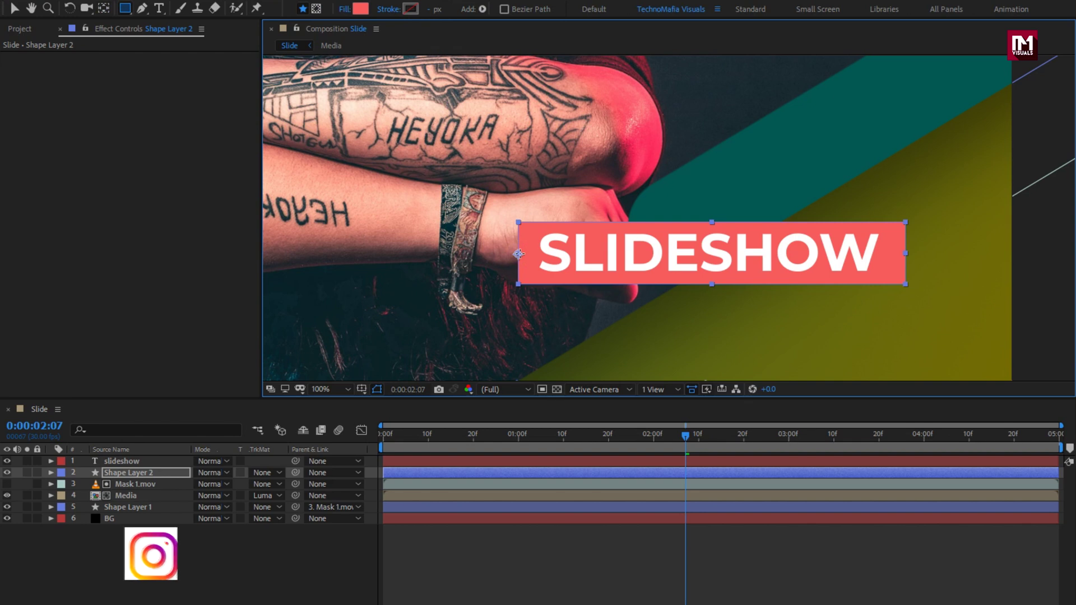
# Apply a Fill effect to Shape Layer 2, sampling the dark teal stripe as its colour
pyautogui.doubleClick(152, 475)
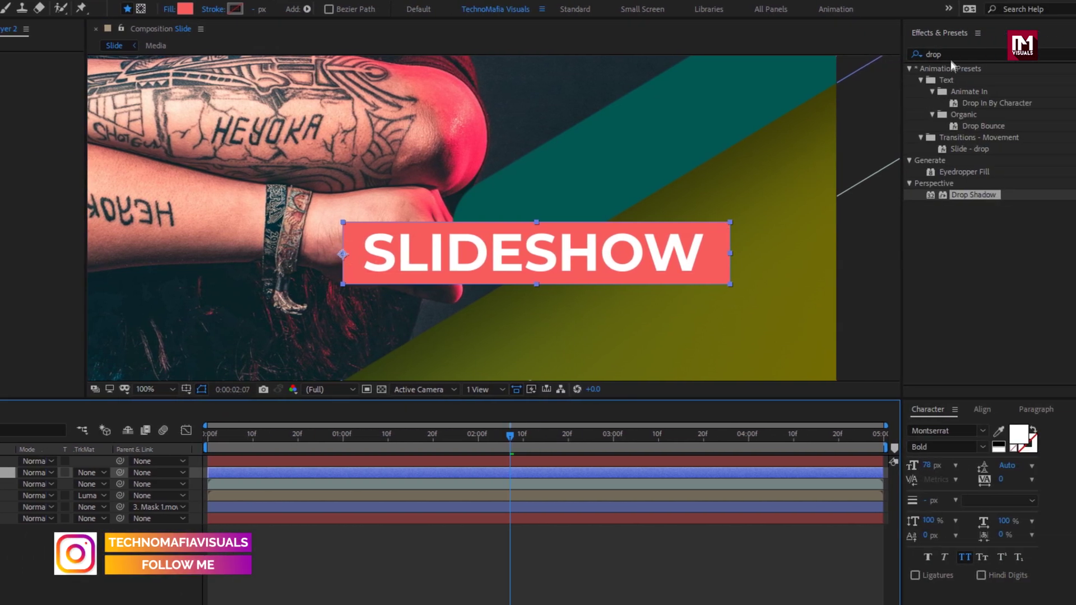
pyautogui.click(914, 54)
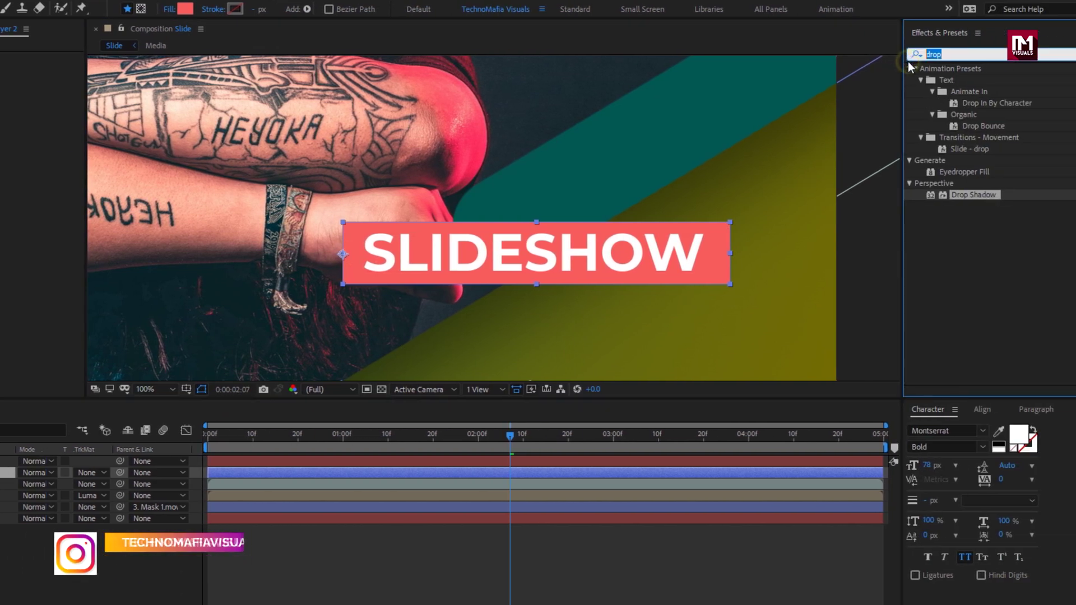
pyautogui.write('fill')
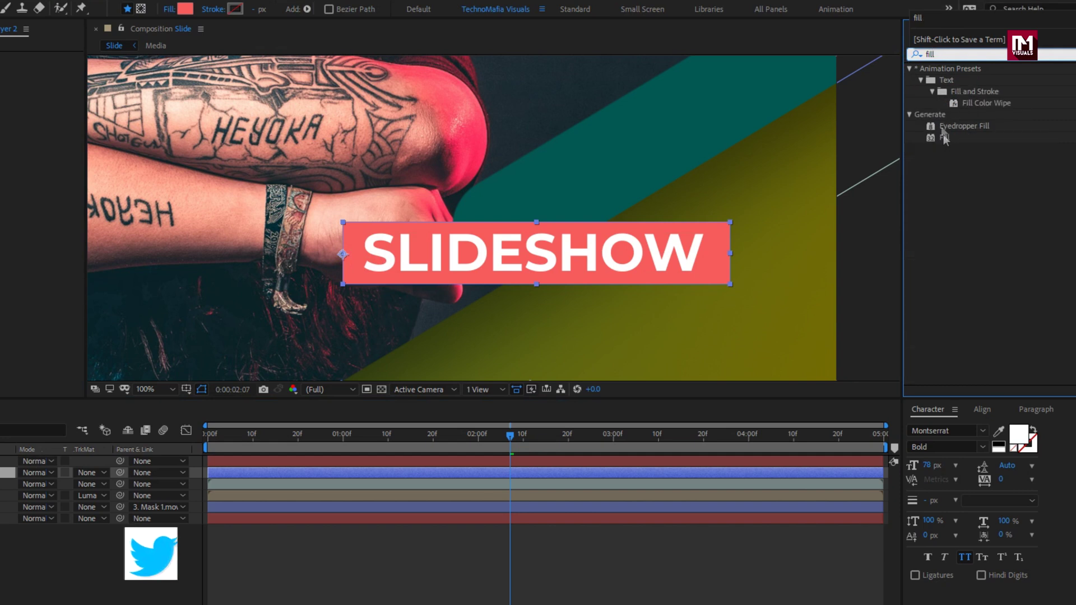
pyautogui.click(945, 138)
pyautogui.doubleClick(945, 138)
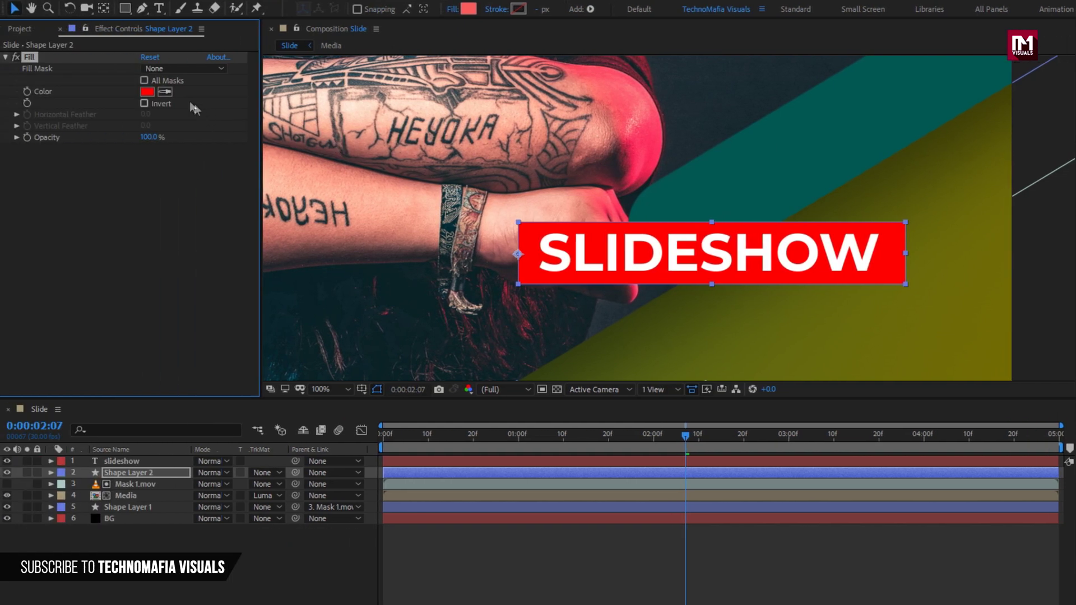
pyautogui.click(698, 184)
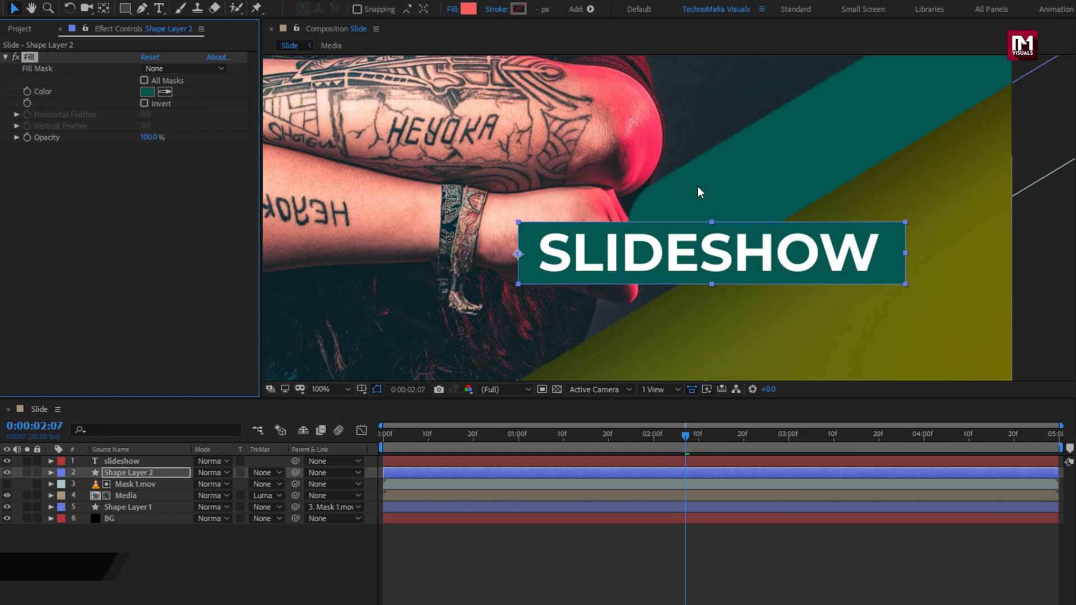
pyautogui.click(130, 474)
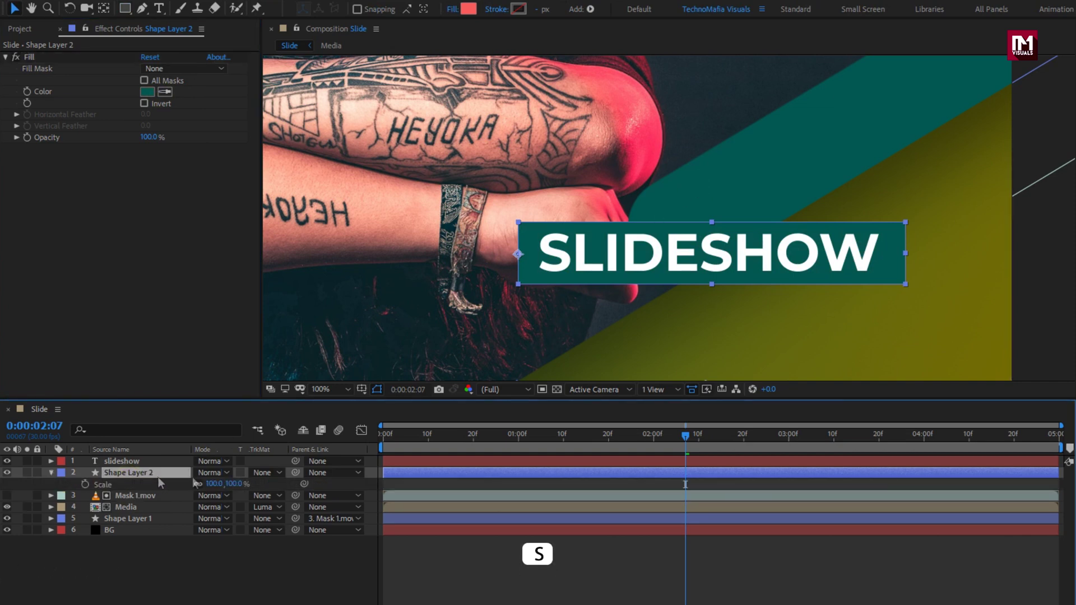
# Keyframe Shape Layer 2's Scale at full size at 1:00 and 0% width at 0:00
pyautogui.click(518, 437)
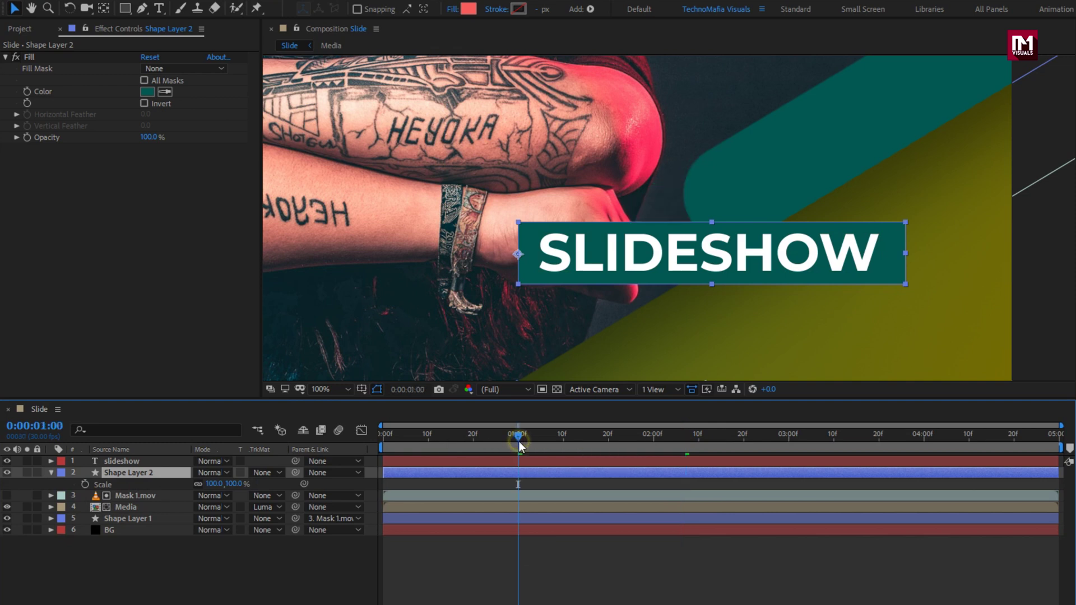
pyautogui.click(85, 485)
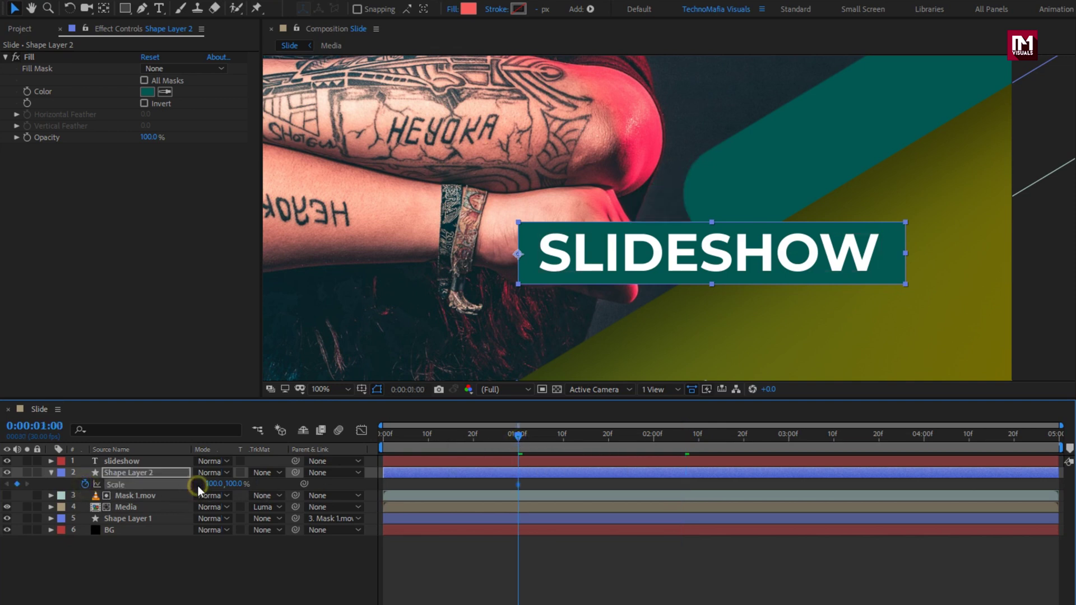
pyautogui.click(381, 436)
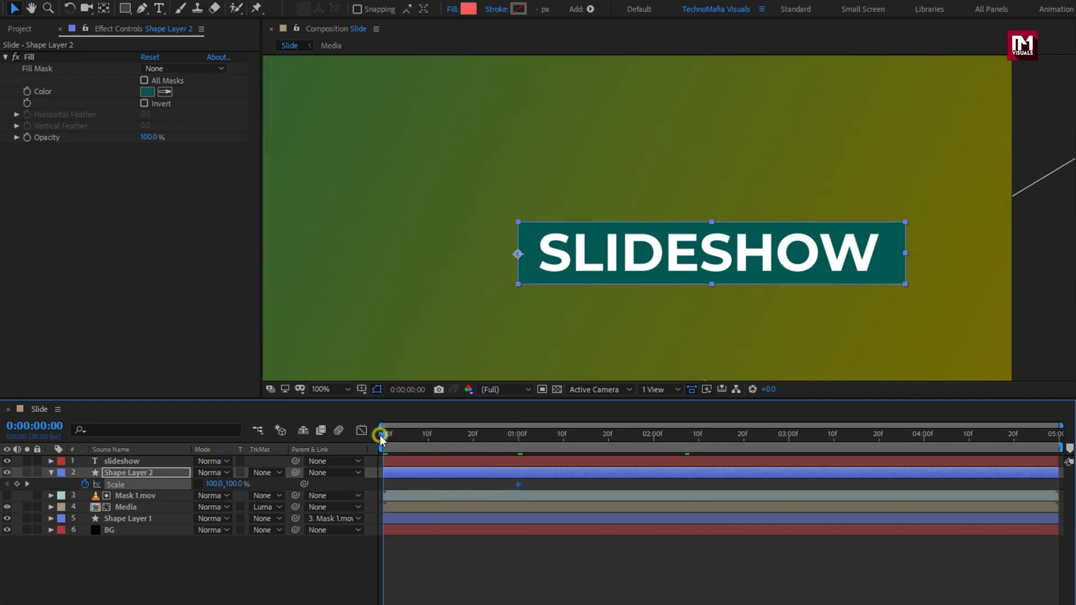
pyautogui.moveTo(213, 485); pyautogui.dragTo(144, 484)
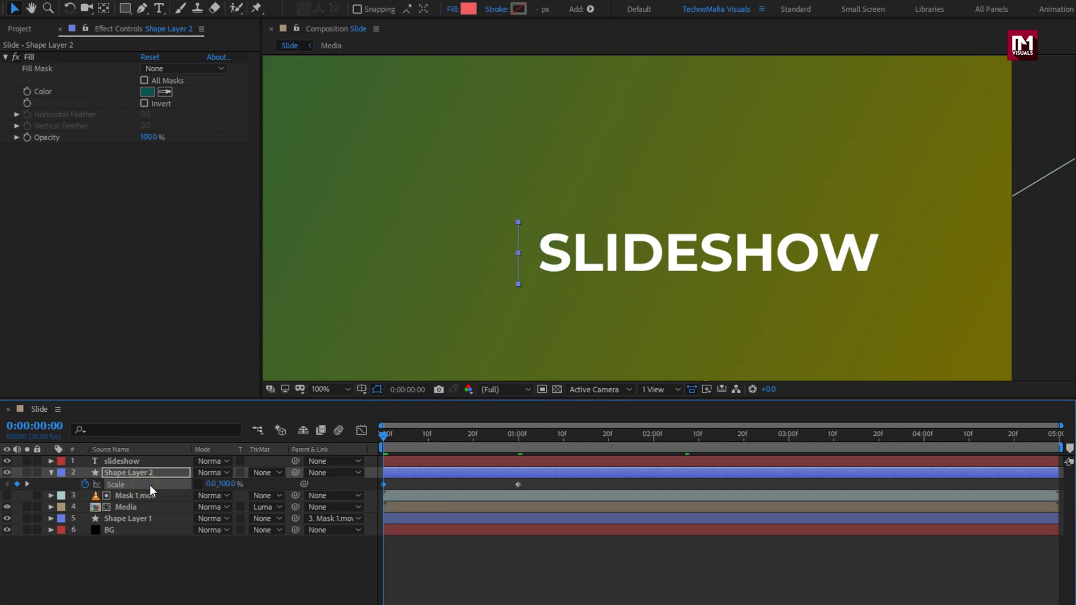
pyautogui.moveTo(385, 443); pyautogui.dragTo(514, 434)
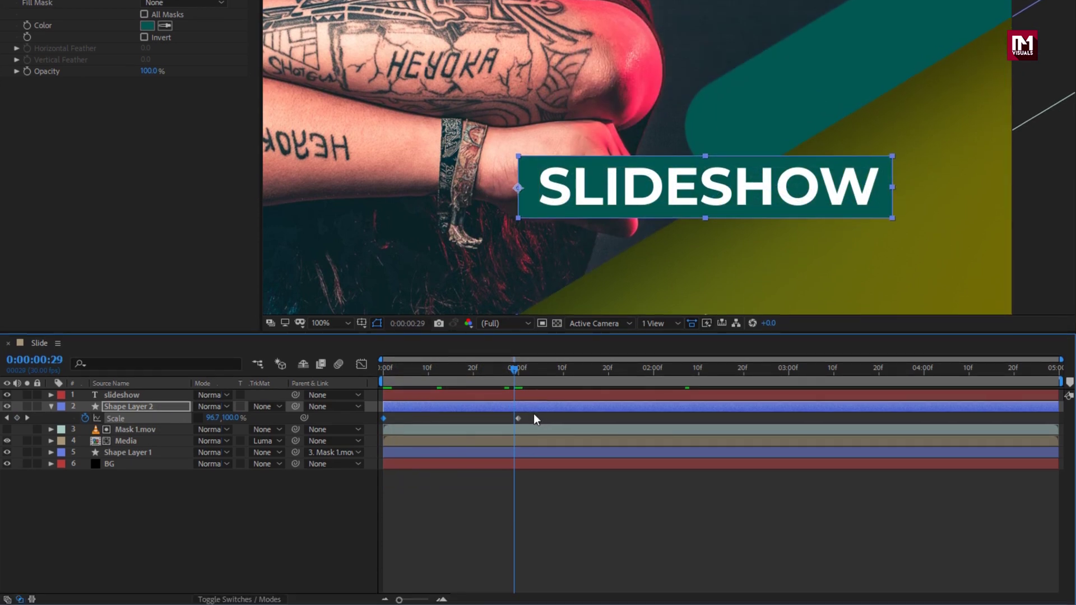
# Apply Easy Ease to both Scale keyframes and steepen the speed curve in the Graph Editor
pyautogui.moveTo(533, 416); pyautogui.dragTo(381, 429)
pyautogui.rightClick(383, 419)
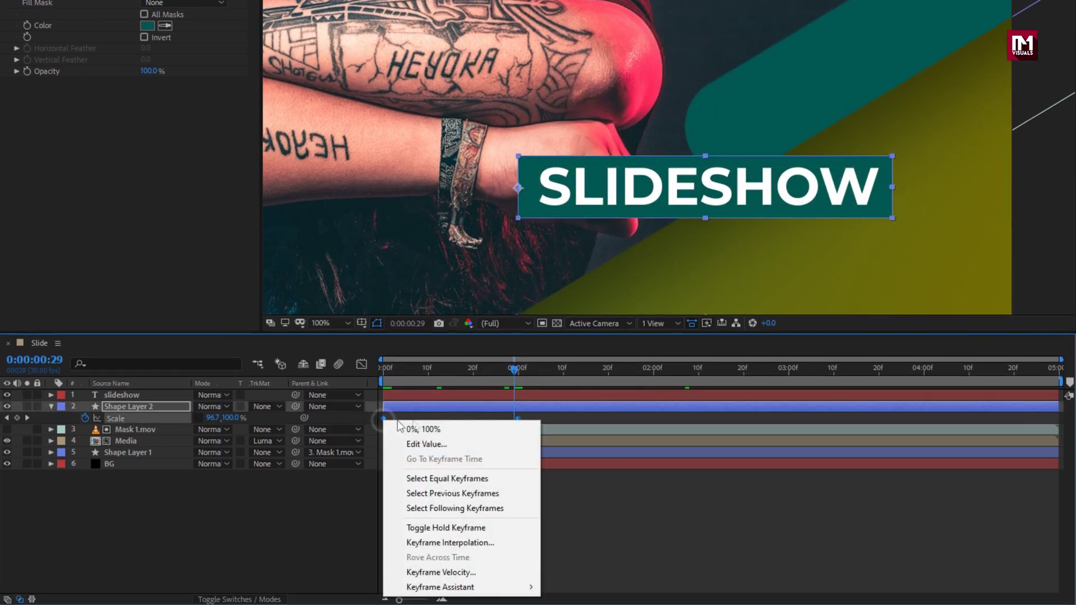
pyautogui.moveTo(528, 589)
pyautogui.click(564, 512)
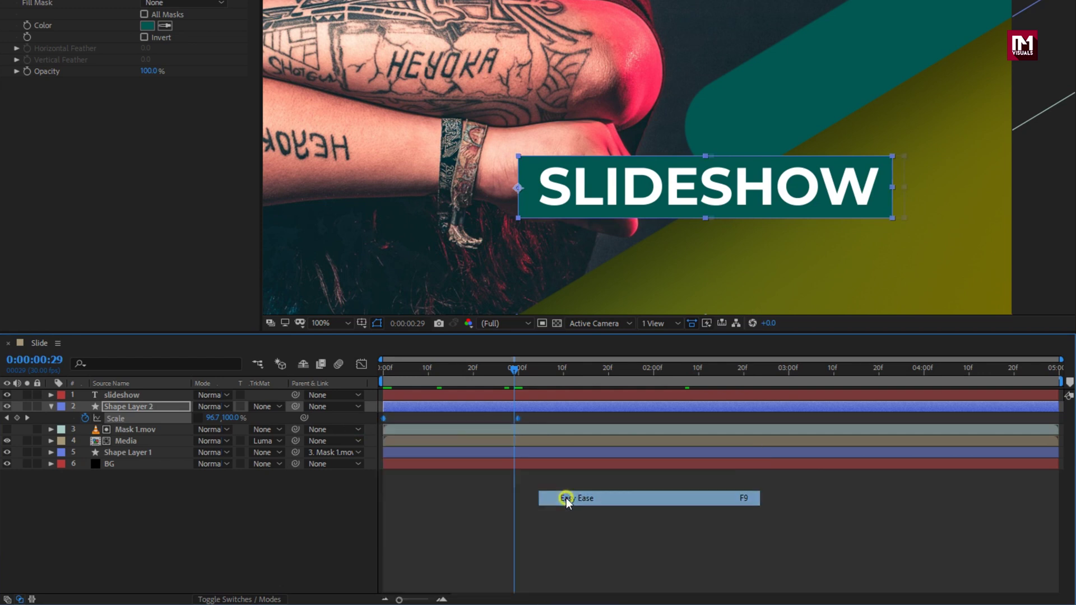
pyautogui.click(362, 365)
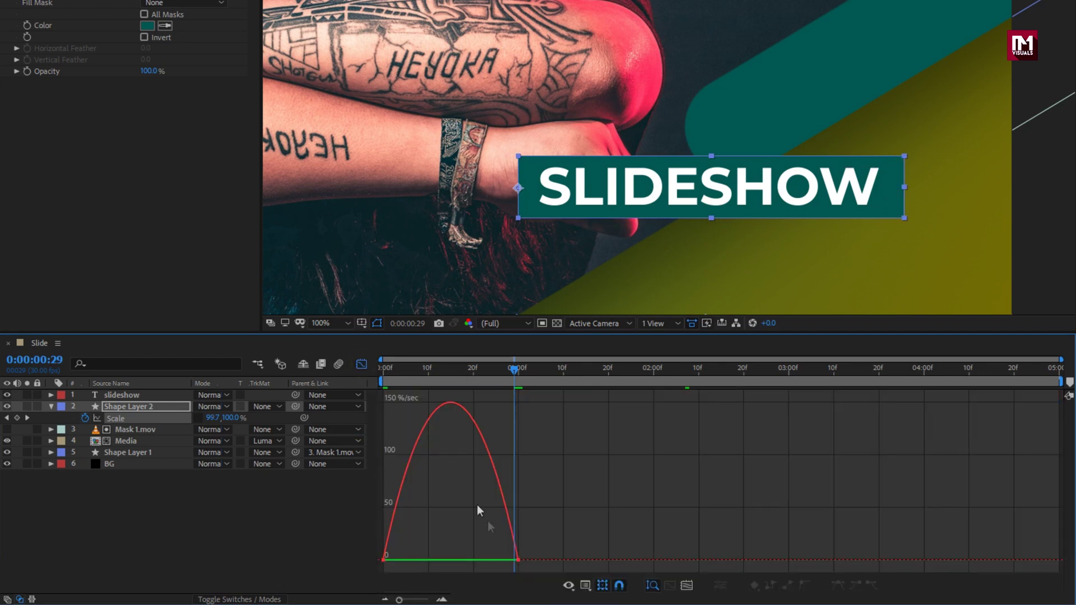
pyautogui.moveTo(494, 561); pyautogui.dragTo(449, 562)
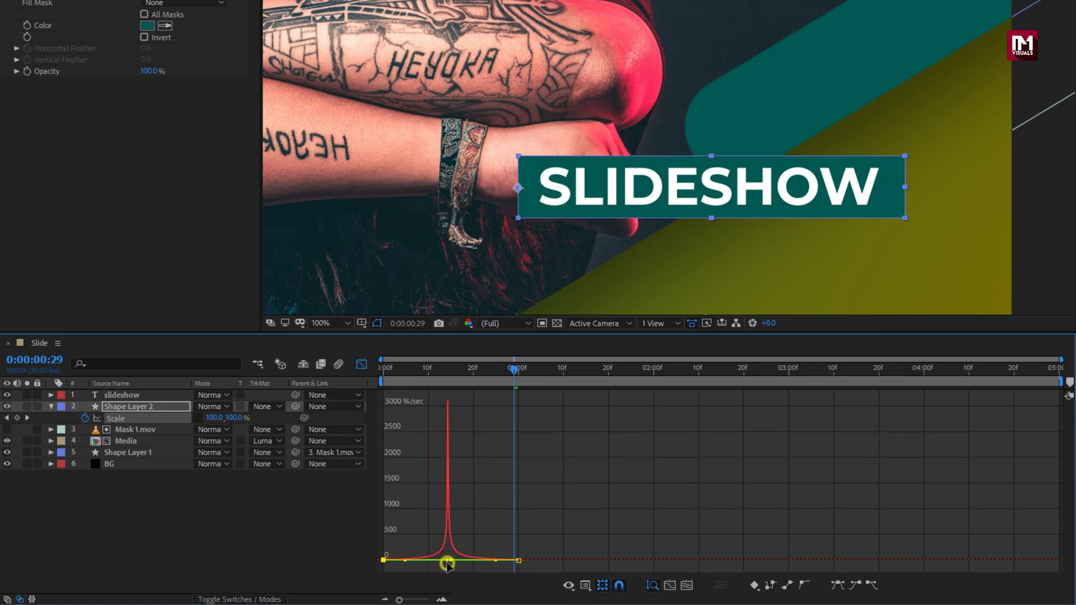
pyautogui.click(362, 365)
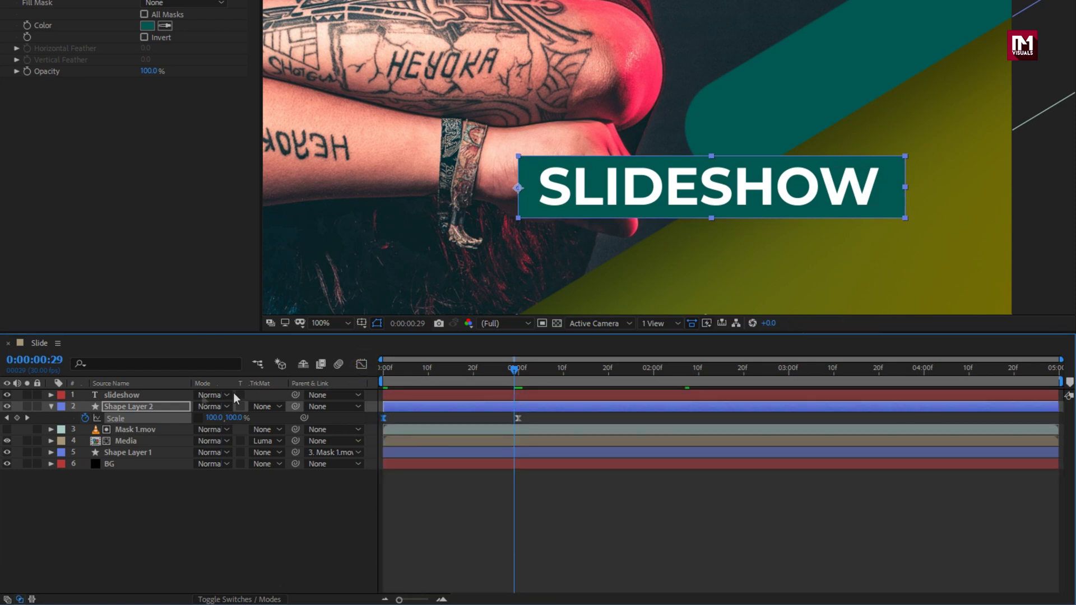
pyautogui.click(51, 406)
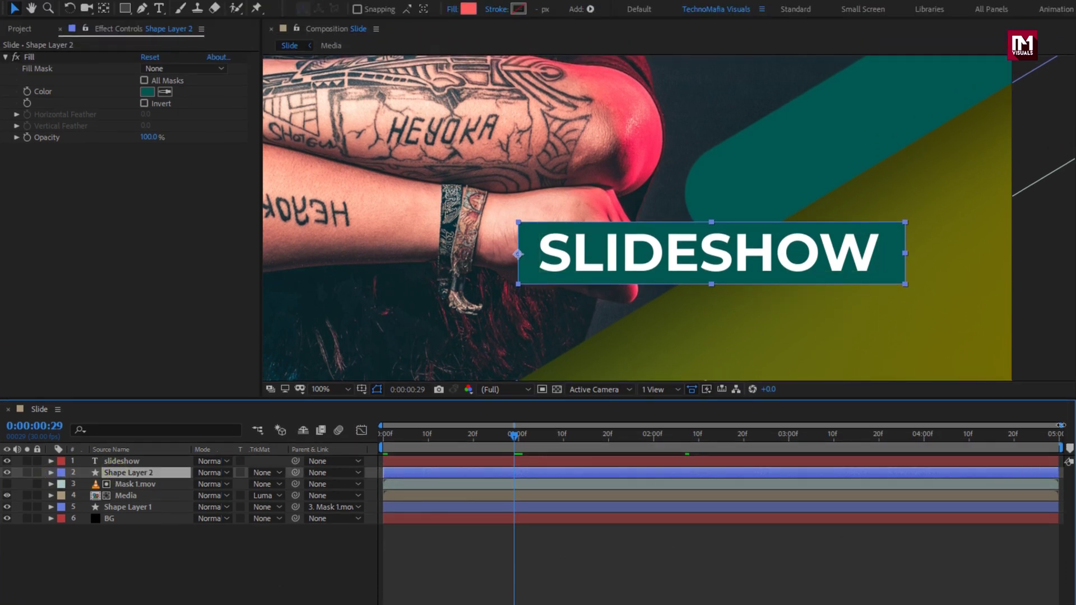
# Offset the bar layer and make two staggered duplicates of the wipe shape
pyautogui.moveTo(1061, 426); pyautogui.dragTo(600, 446)
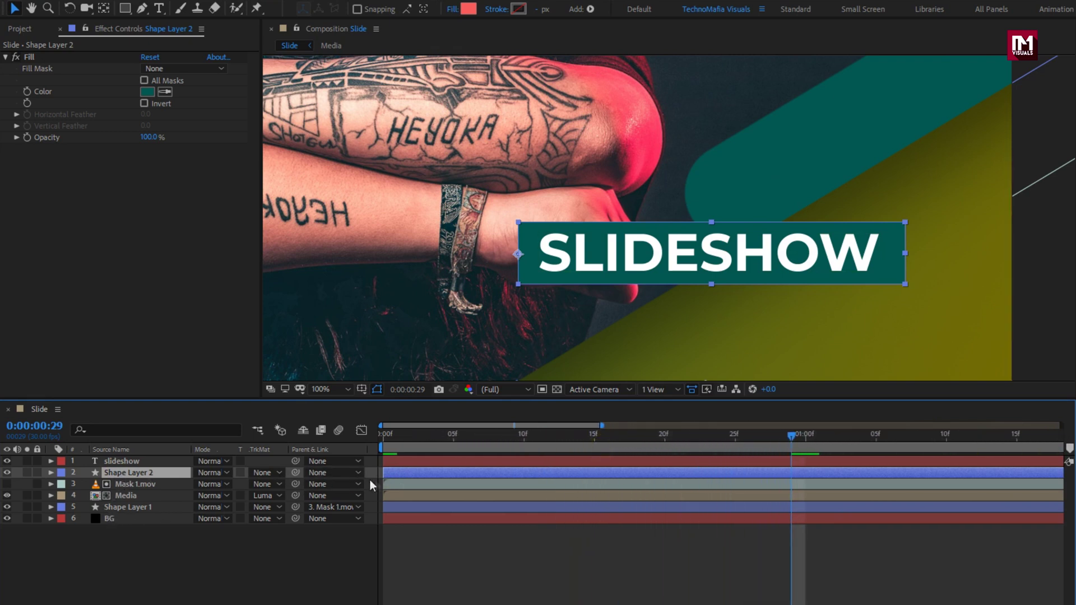
pyautogui.moveTo(453, 472); pyautogui.dragTo(469, 471)
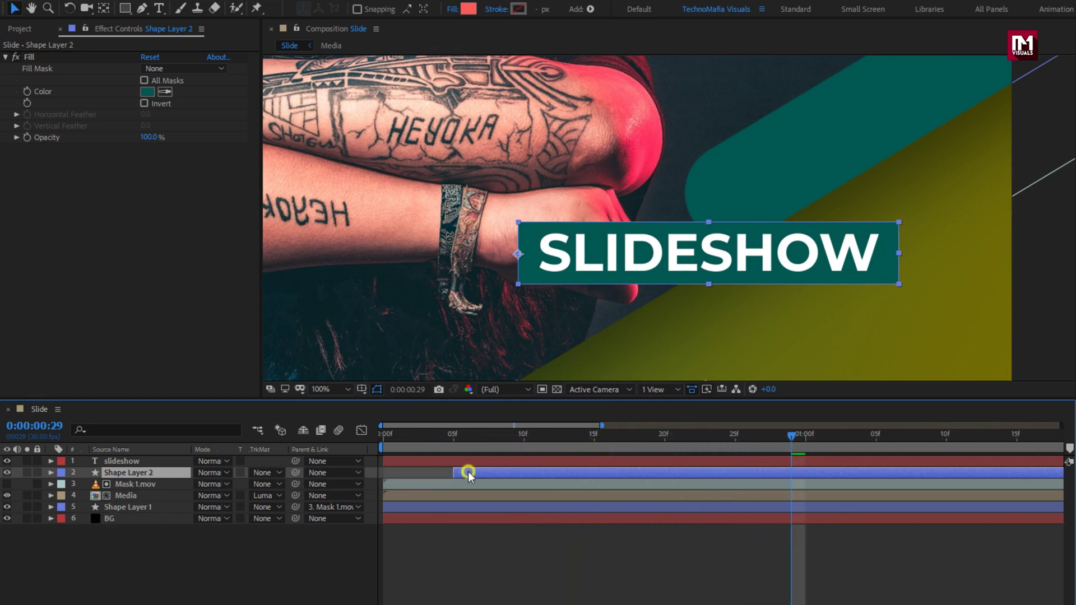
pyautogui.click(455, 442)
pyautogui.hotkey('ctrl', 'd')
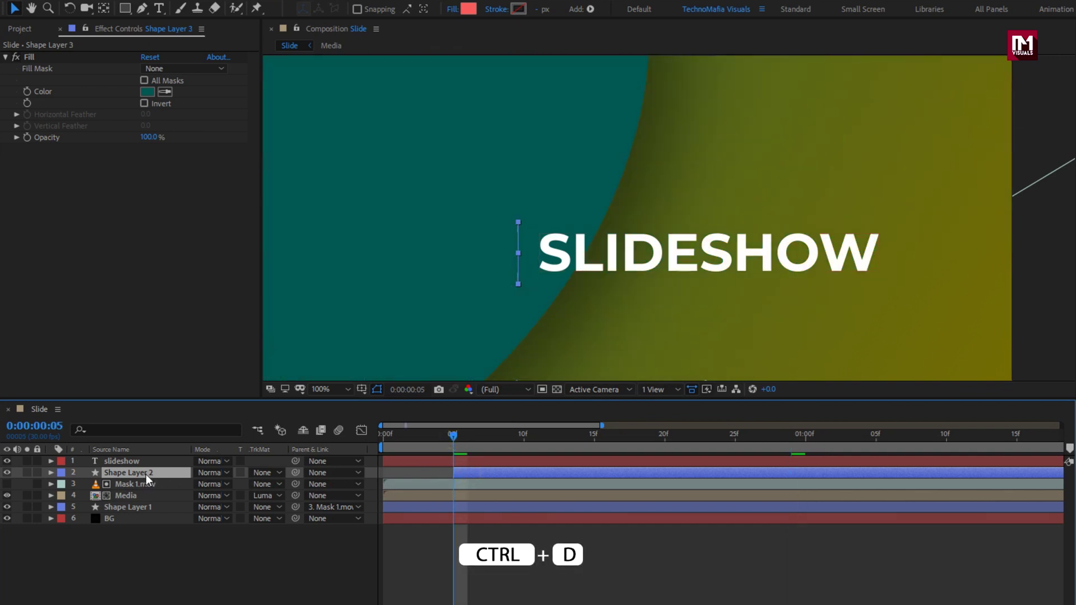
pyautogui.hotkey('ctrl', 'd')
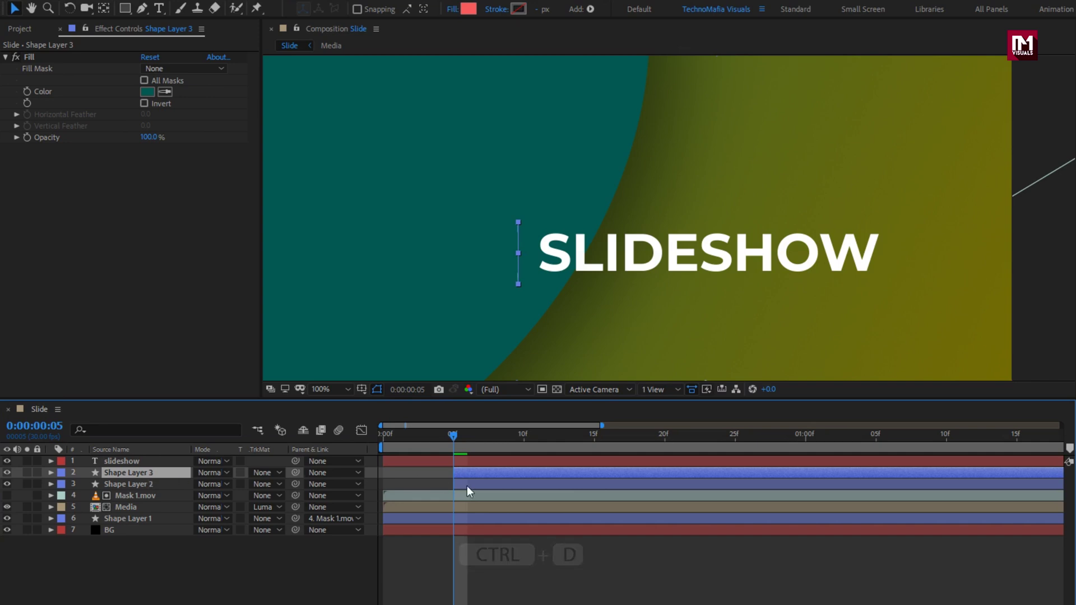
pyautogui.moveTo(476, 474); pyautogui.dragTo(406, 477)
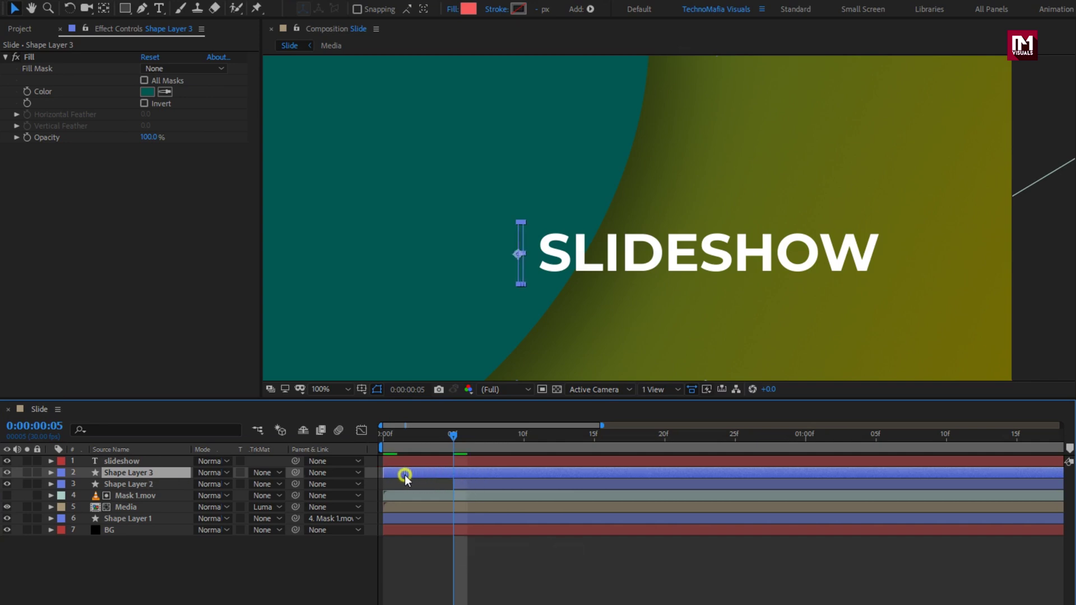
pyautogui.hotkey('ctrl', 'd')
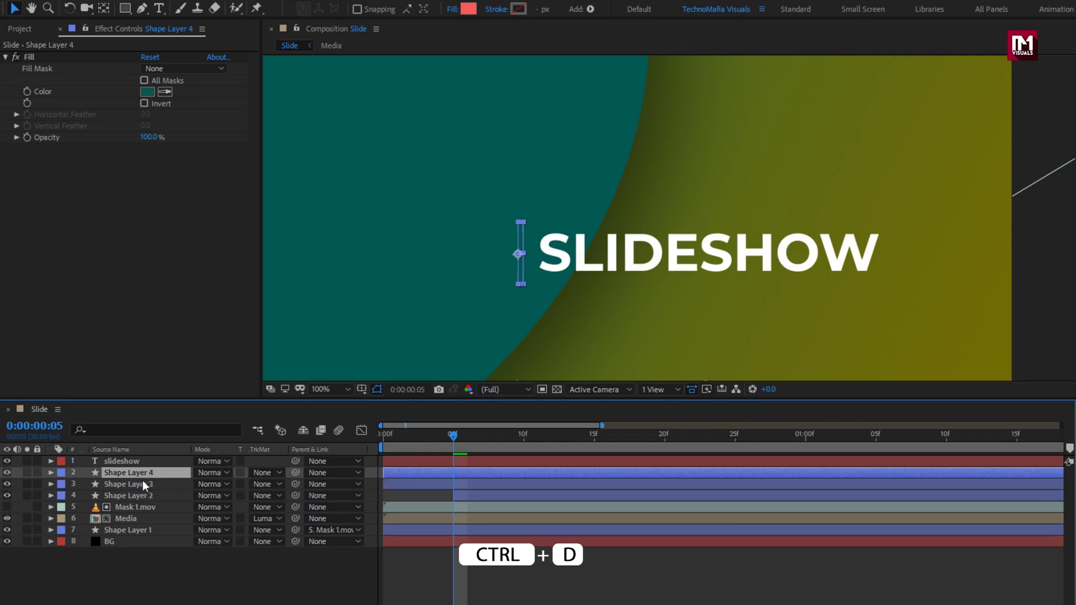
# Set Shape Layer 3 to Alpha Inverted Matte and delay Shape Layer 4 by a few frames
pyautogui.click(142, 483)
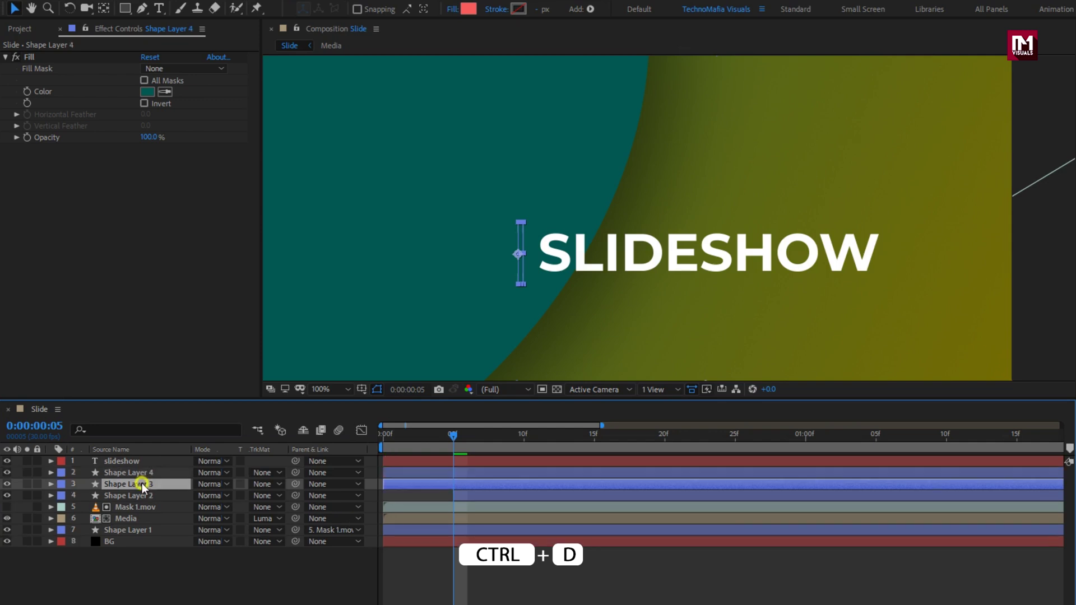
pyautogui.click(266, 484)
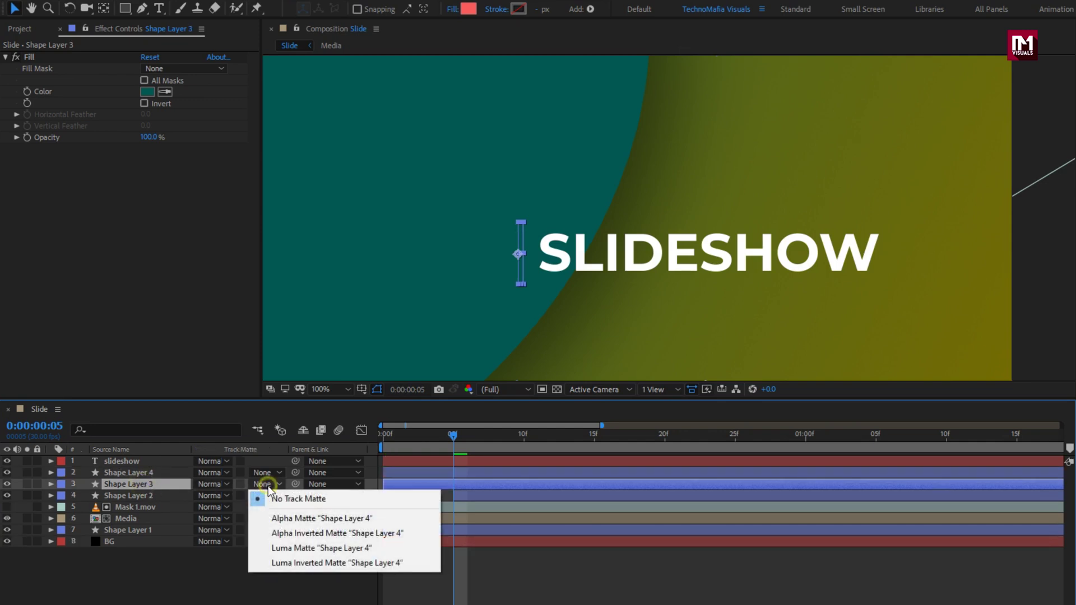
pyautogui.click(277, 533)
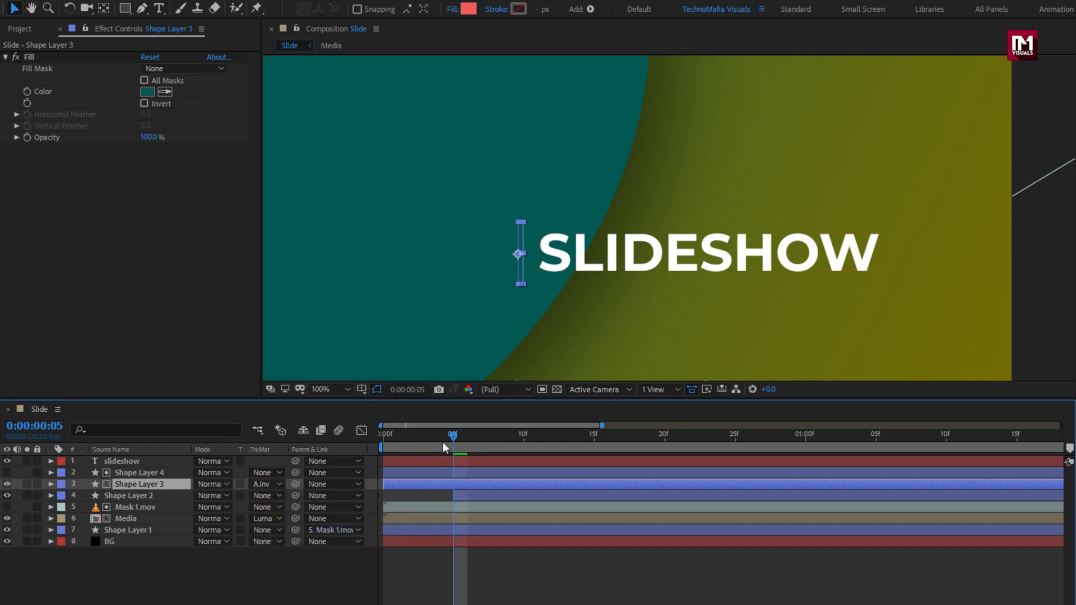
pyautogui.moveTo(461, 437); pyautogui.dragTo(503, 442)
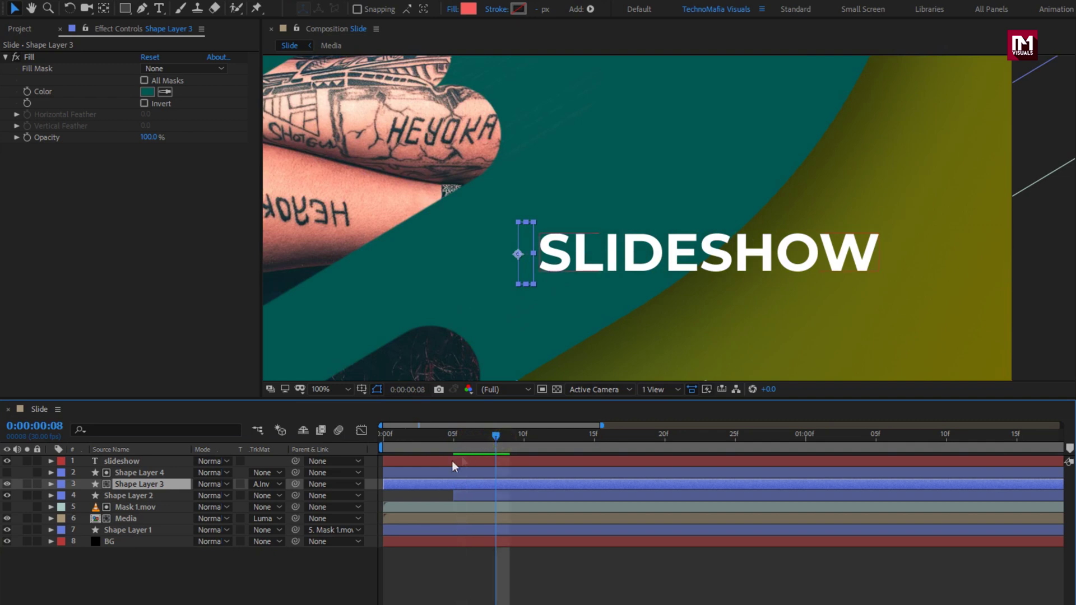
pyautogui.click(416, 473)
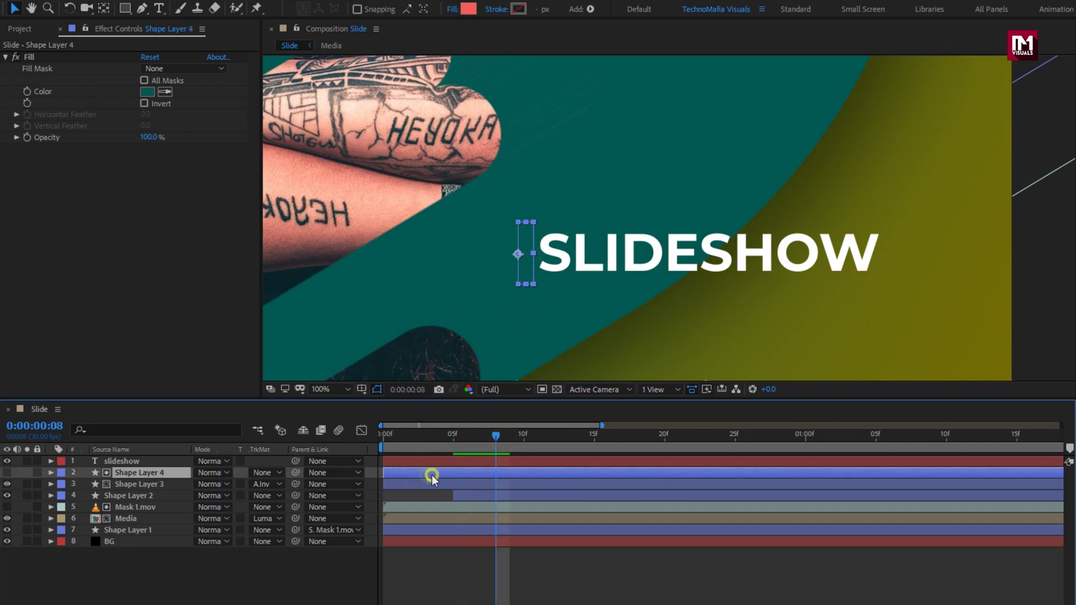
pyautogui.moveTo(431, 477); pyautogui.dragTo(450, 475)
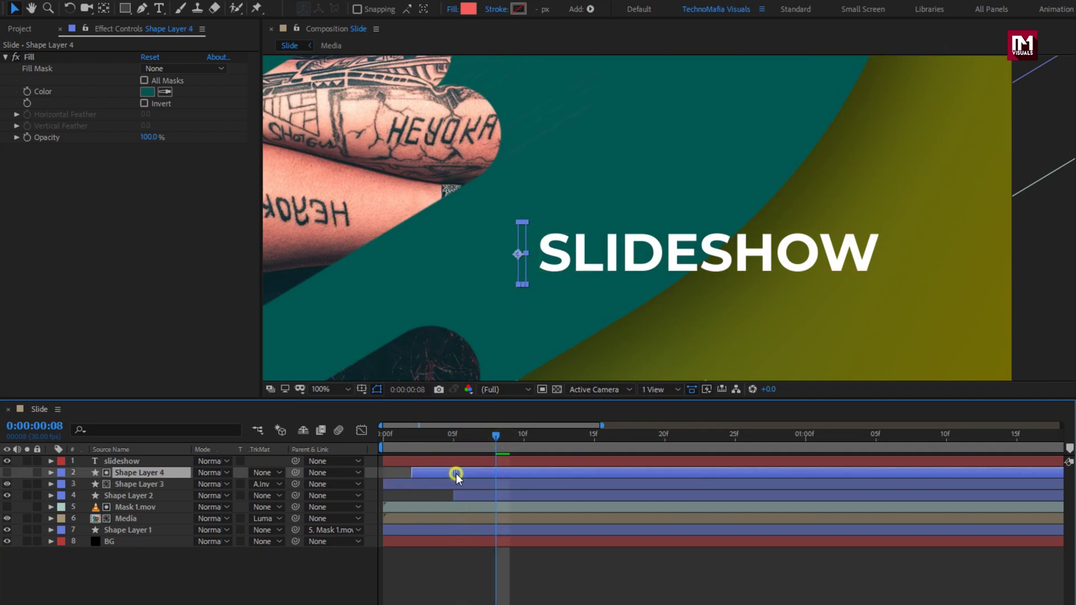
pyautogui.moveTo(509, 442); pyautogui.dragTo(626, 448)
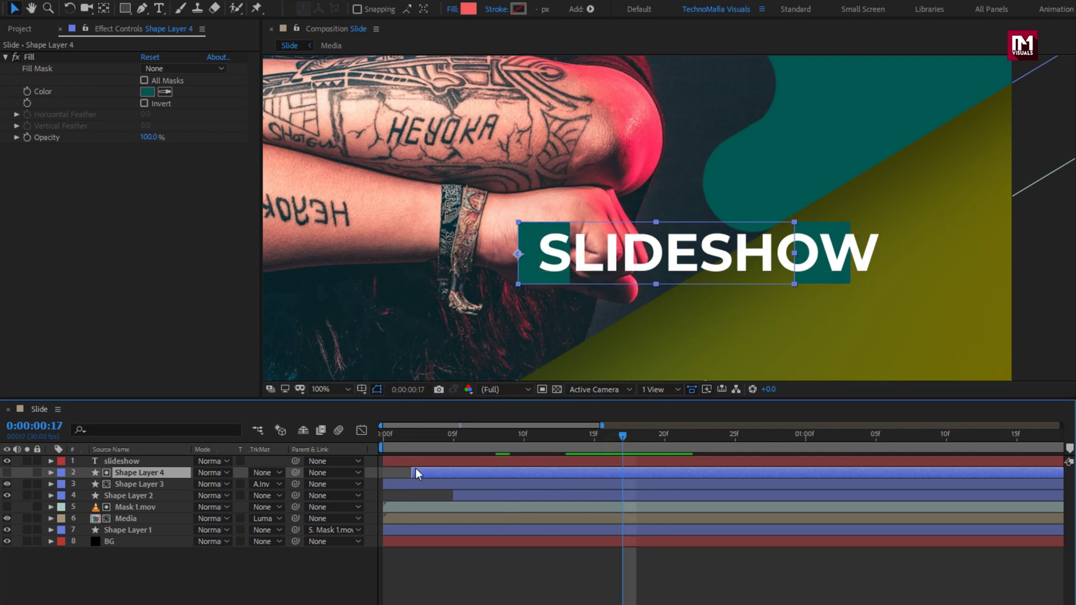
pyautogui.moveTo(415, 470); pyautogui.dragTo(651, 441)
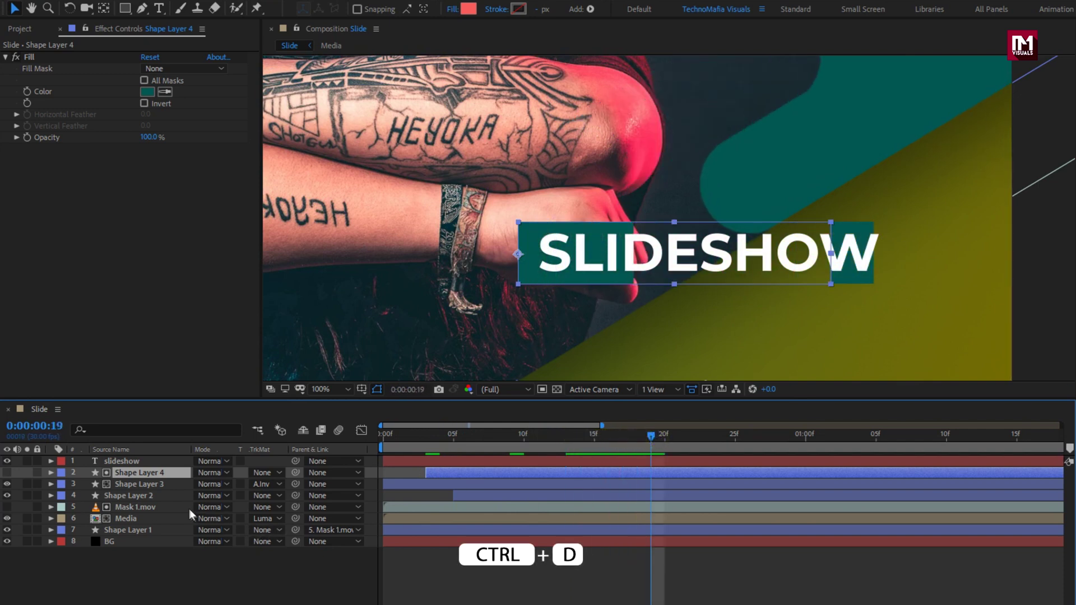
# Duplicate Shape Layer 2 into Shape Layer 5 and move it above the slideshow text
pyautogui.click(136, 498)
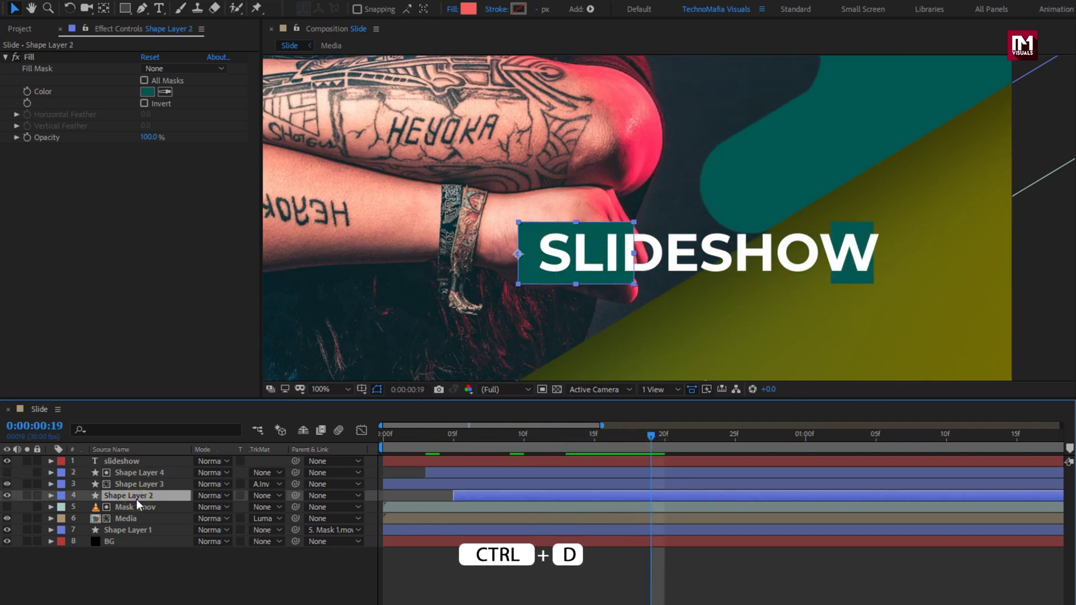
pyautogui.hotkey('ctrl', 'd')
pyautogui.moveTo(136, 496); pyautogui.dragTo(143, 458)
# Set the slideshow text's track matte to Shape Layer 5's alpha and scrub from frame 7
pyautogui.click(134, 473)
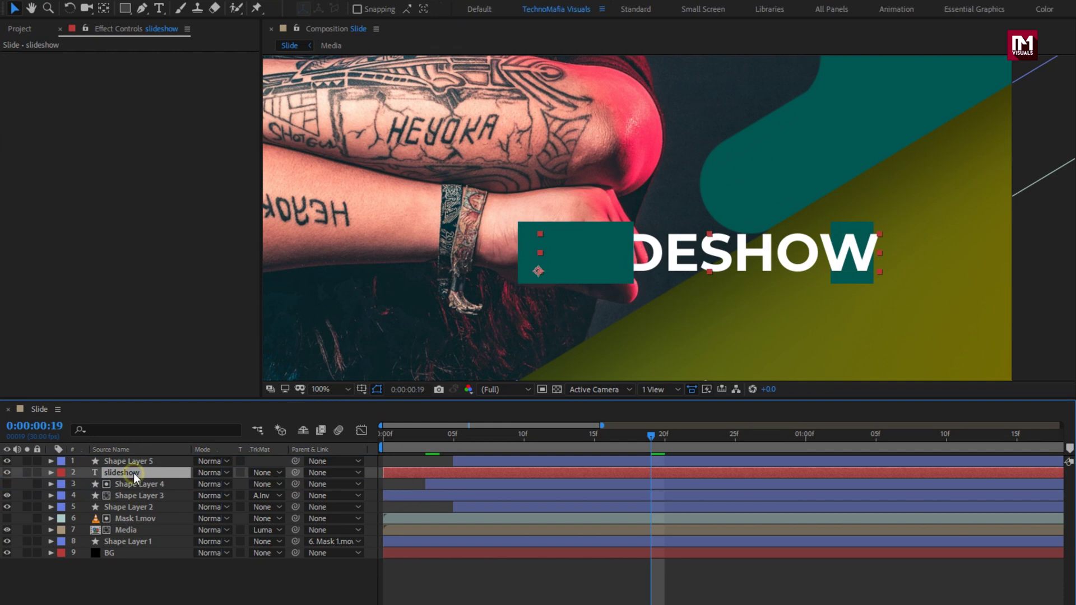
pyautogui.click(264, 472)
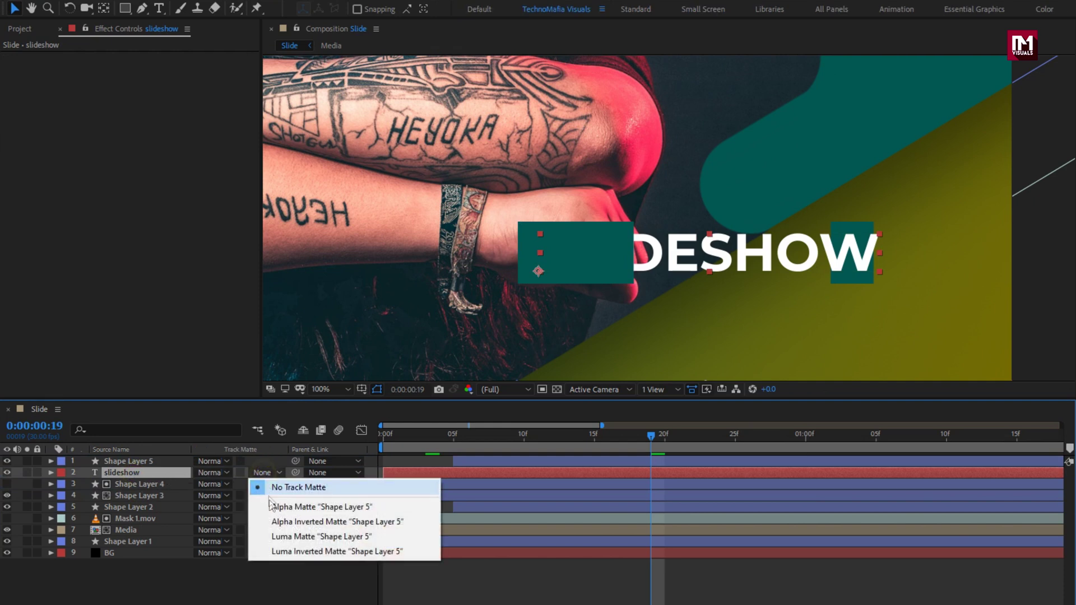
pyautogui.click(272, 507)
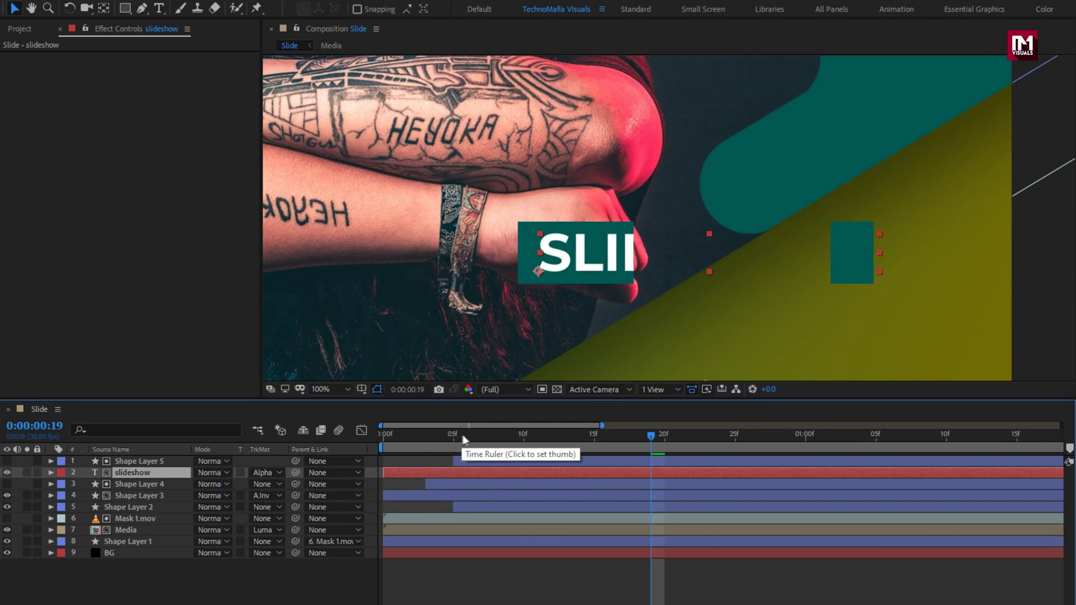
pyautogui.click(479, 436)
pyautogui.moveTo(479, 436); pyautogui.dragTo(523, 437)
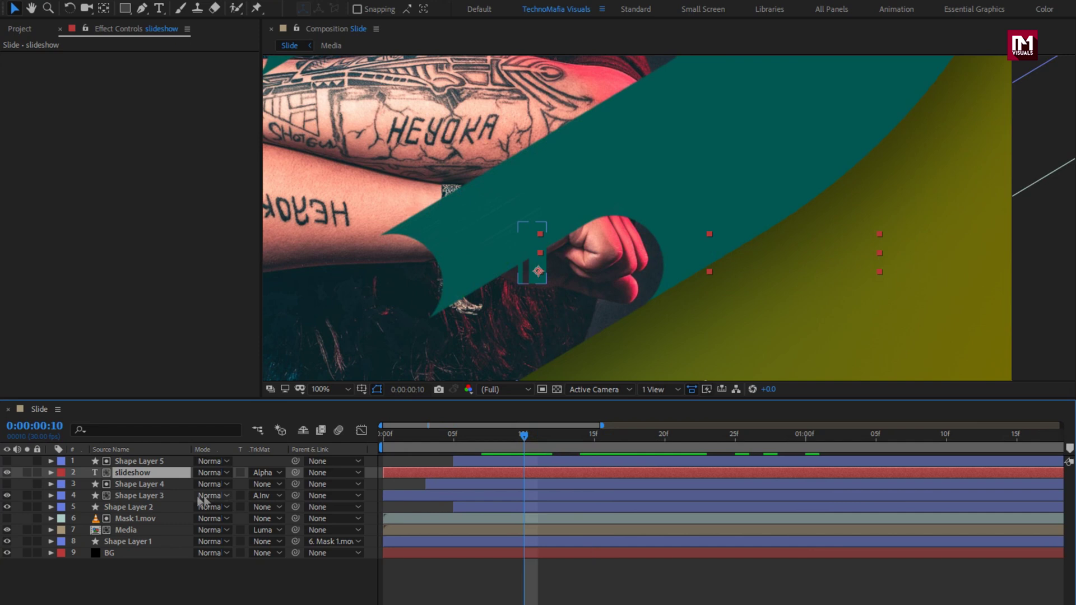
# Precompose the SLIDESHOW text and Shape Layers 2–5 into a new composition named 'title'
pyautogui.click(136, 496)
pyautogui.click(137, 506)
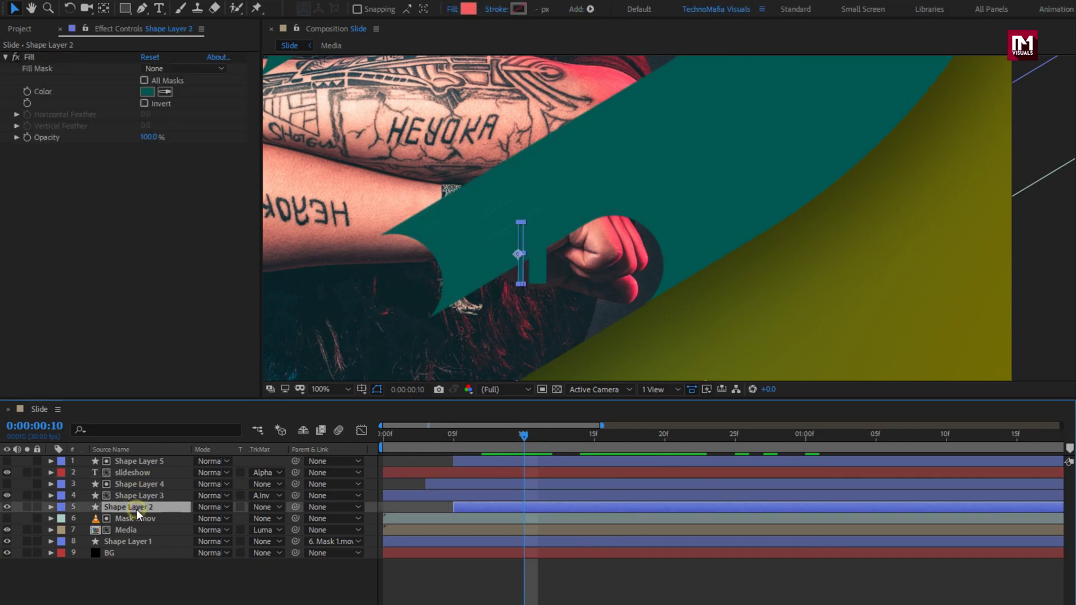
pyautogui.keyDown('ctrl'); pyautogui.click(140, 496); pyautogui.keyUp('ctrl')
pyautogui.keyDown('ctrl'); pyautogui.click(140, 484); pyautogui.keyUp('ctrl')
pyautogui.keyDown('ctrl'); pyautogui.click(139, 472); pyautogui.keyUp('ctrl')
pyautogui.keyDown('ctrl'); pyautogui.click(140, 463); pyautogui.keyUp('ctrl')
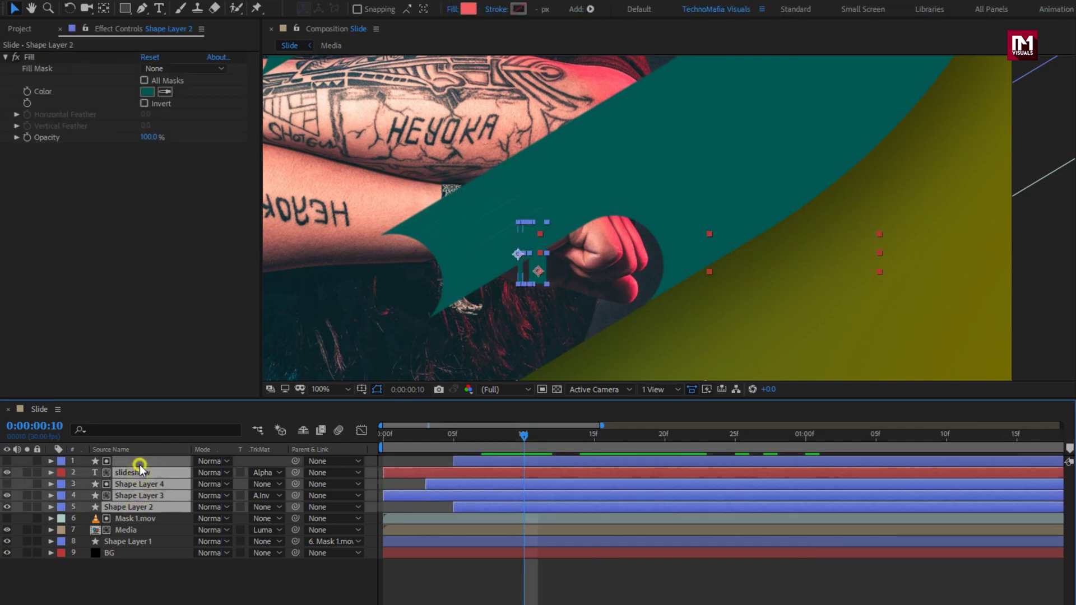
pyautogui.rightClick(140, 464)
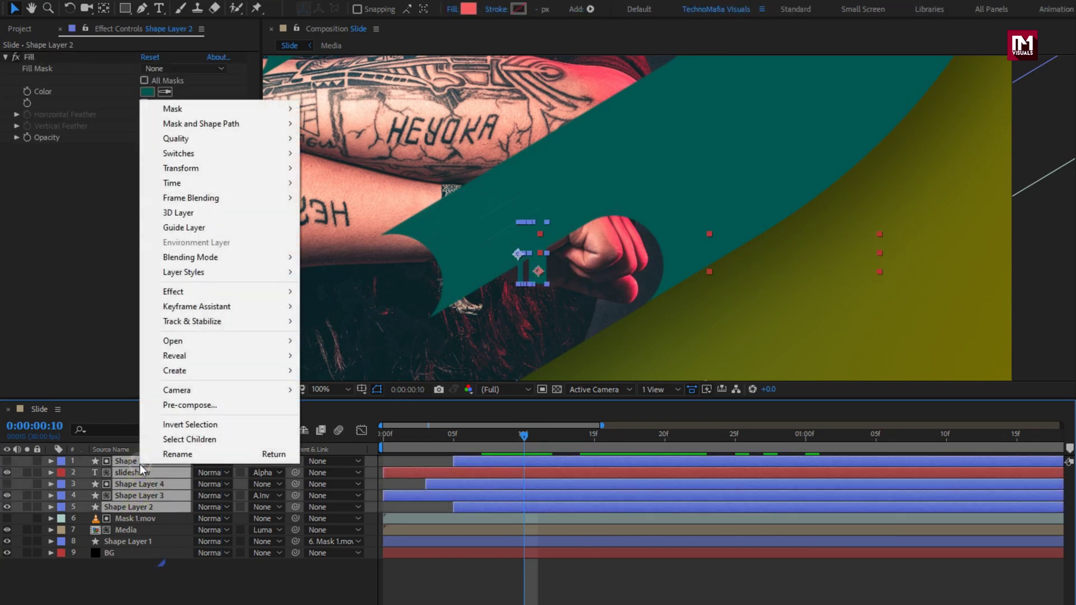
pyautogui.click(167, 410)
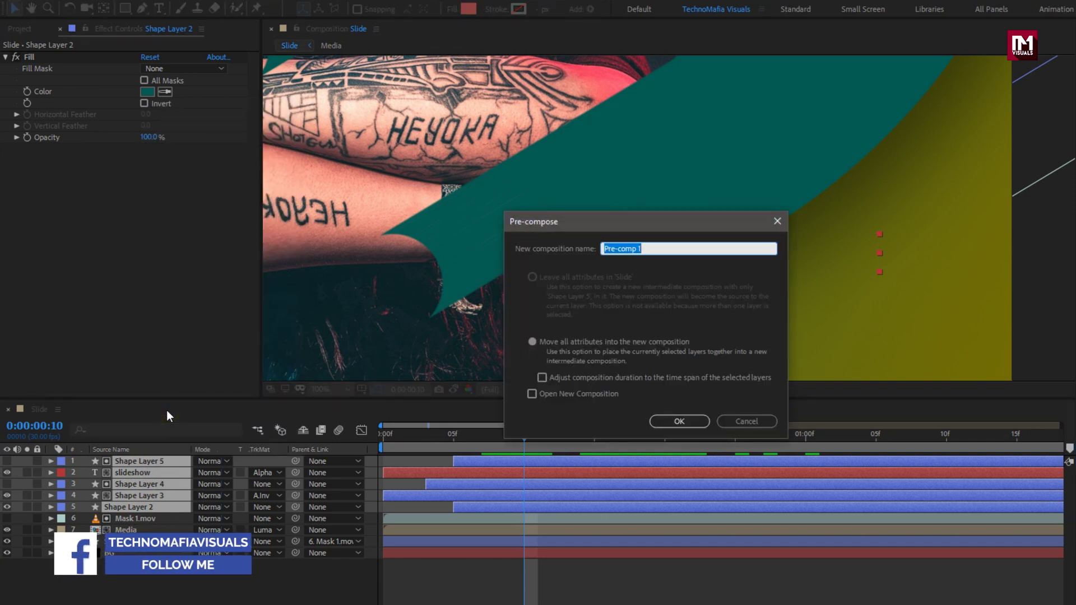
pyautogui.write('title')
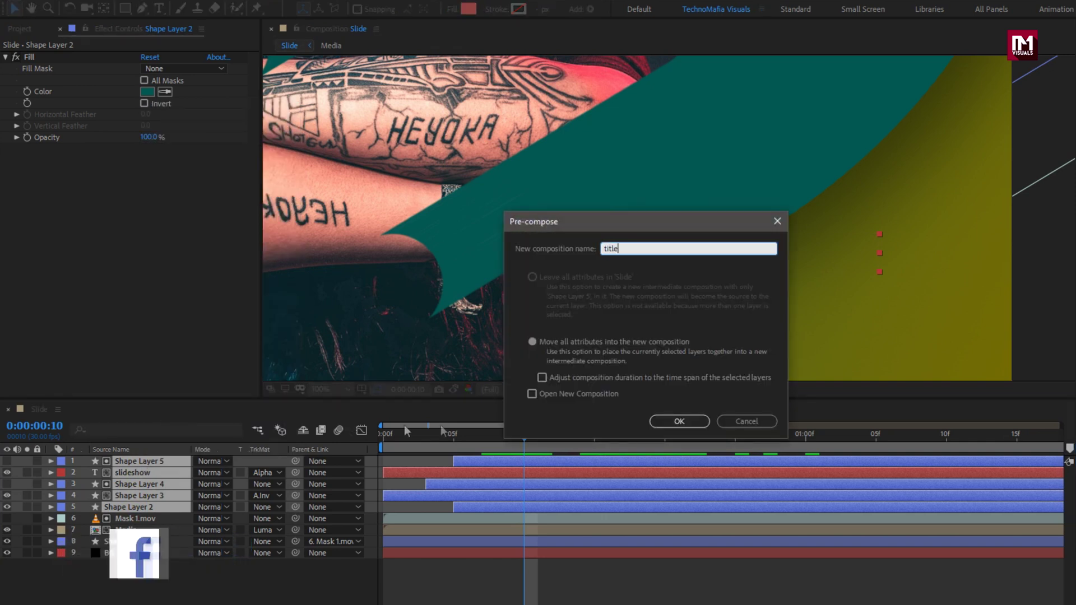
pyautogui.click(657, 425)
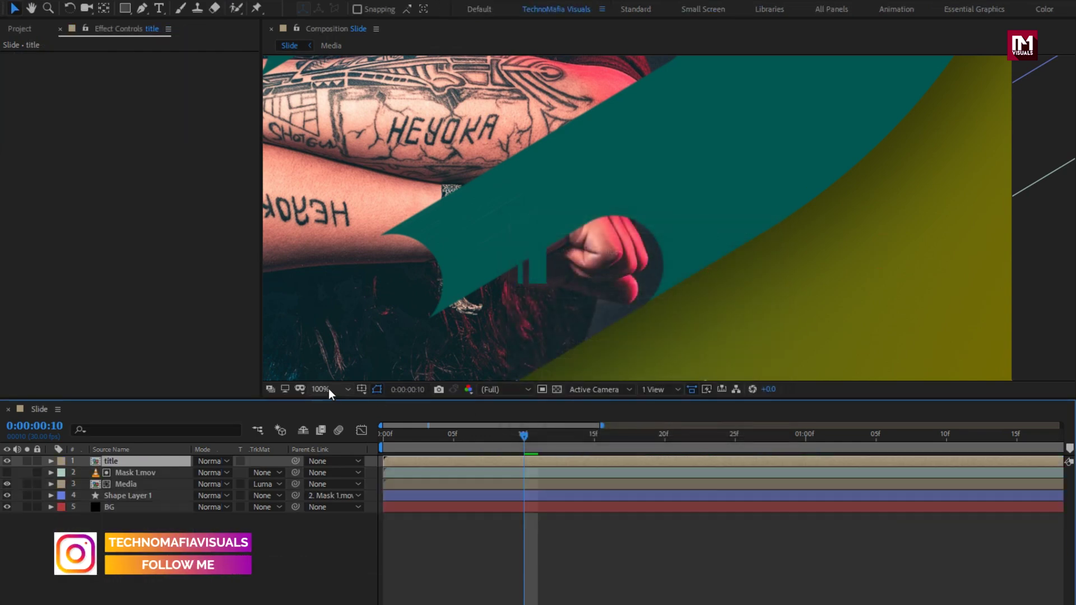
# Fit the slide in the viewer, widen the timeline to several seconds, and preview from the start
pyautogui.click(329, 389)
pyautogui.click(329, 403)
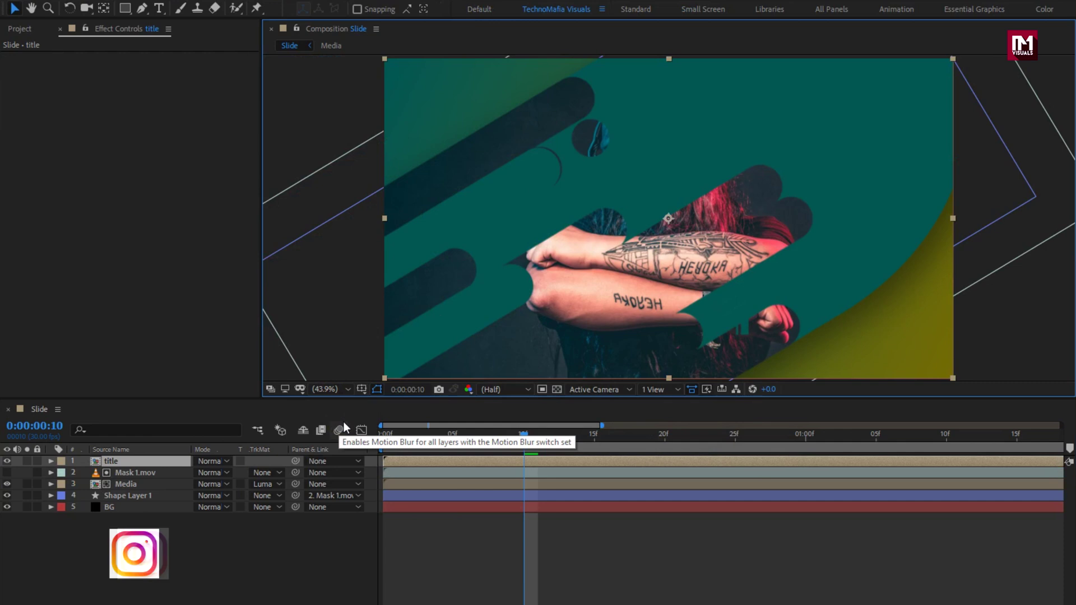
pyautogui.moveTo(601, 426); pyautogui.dragTo(788, 447)
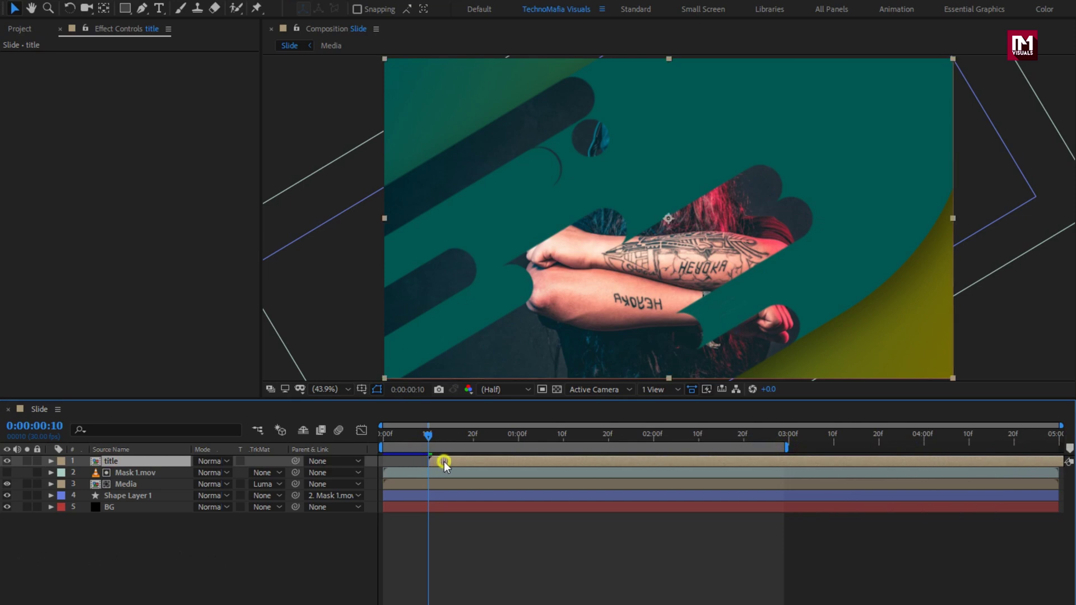
pyautogui.click(381, 441)
pyautogui.press('space')
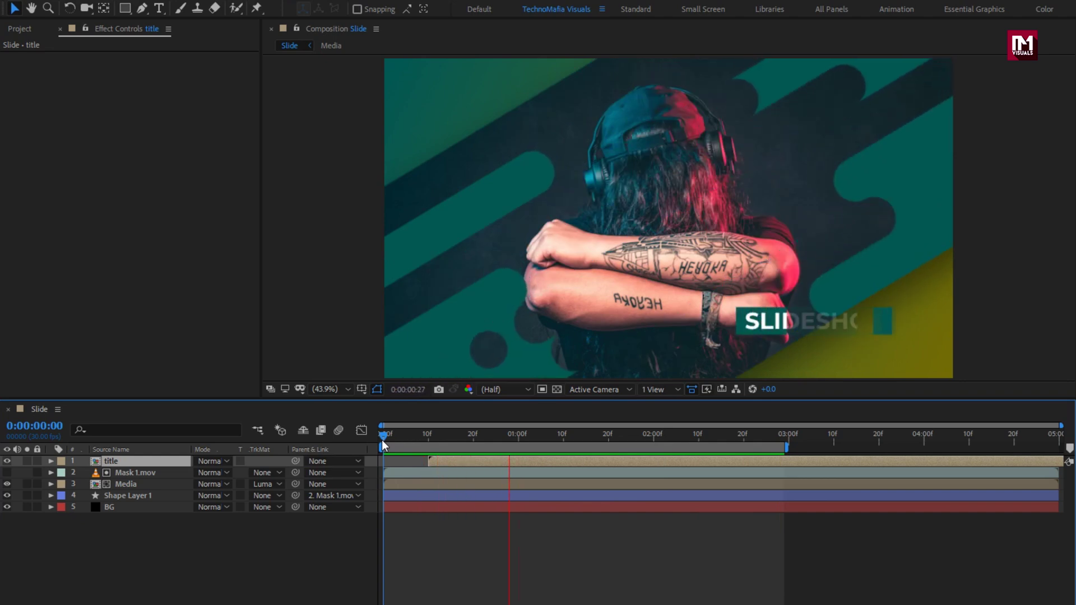
# Change Mask 1.mov's Rotation to +49° at 1:16 and preview the new diagonal reveal
pyautogui.press('r')
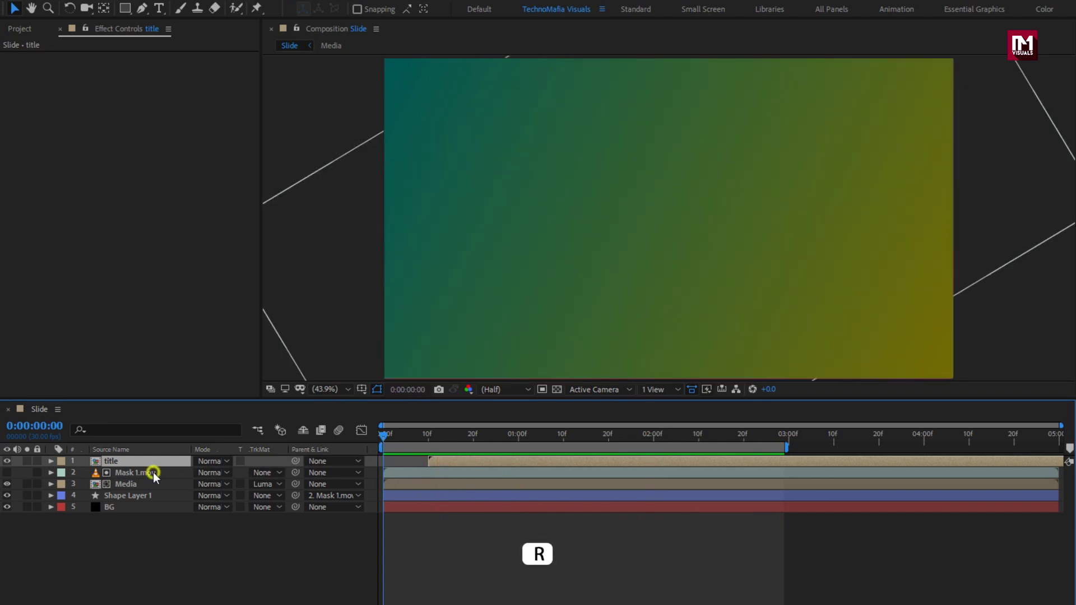
pyautogui.click(153, 473)
pyautogui.press('r')
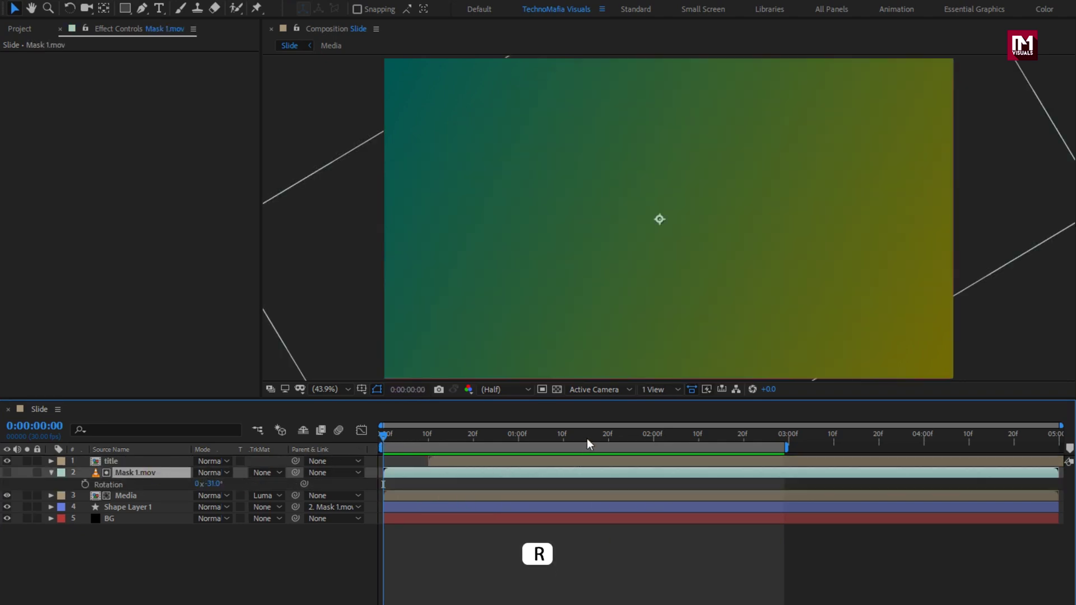
pyautogui.click(590, 438)
pyautogui.moveTo(217, 485); pyautogui.dragTo(263, 478)
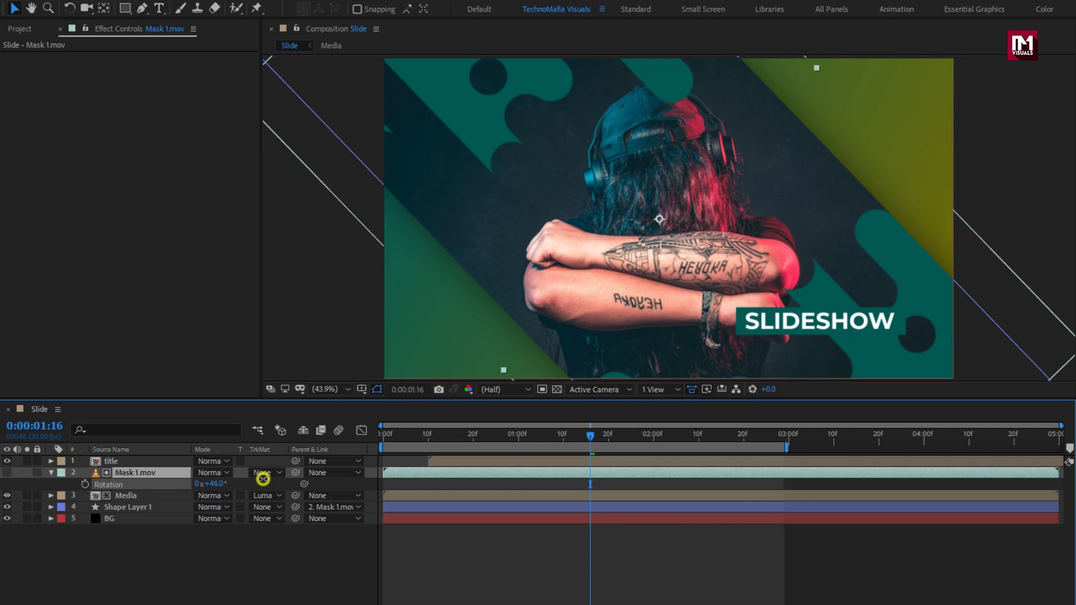
pyautogui.moveTo(263, 478); pyautogui.dragTo(265, 478)
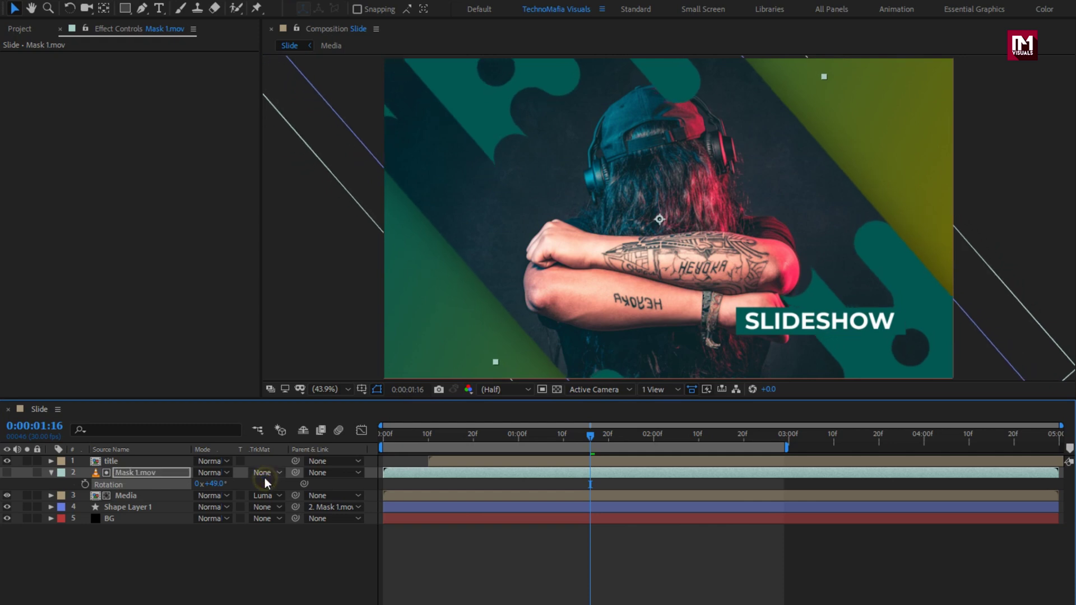
pyautogui.press('space')
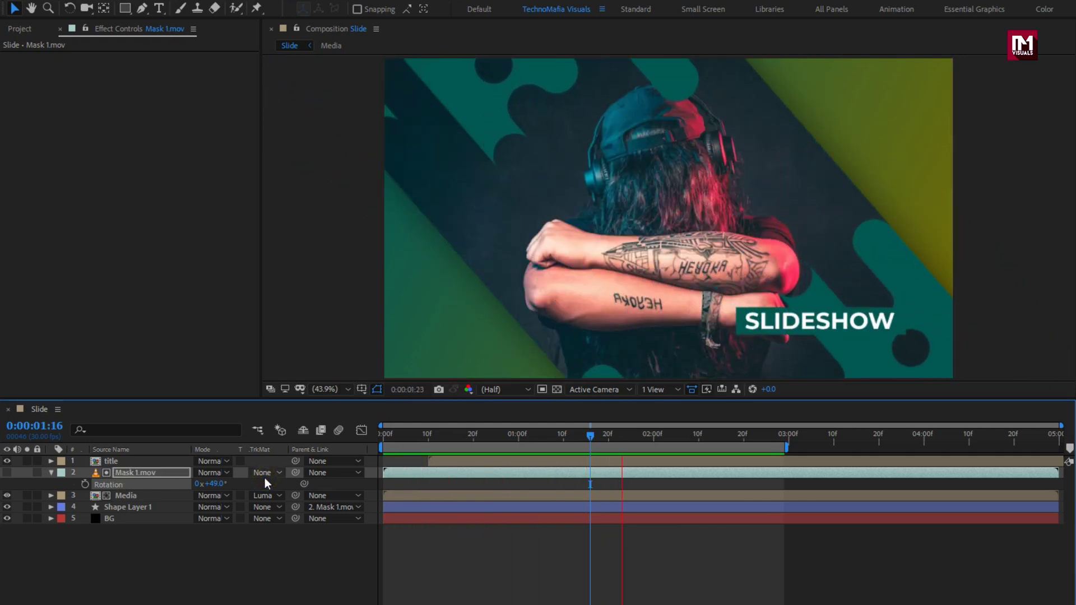